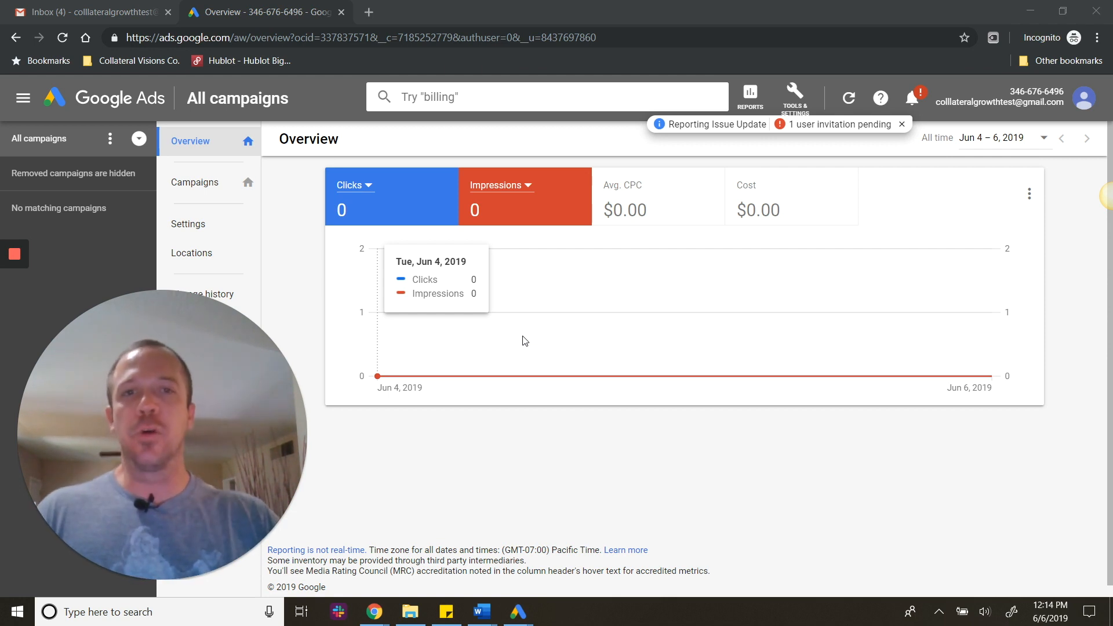
# Step: Dismiss the notification banner, and look over the help options and the account notifications
pyautogui.click(902, 124)
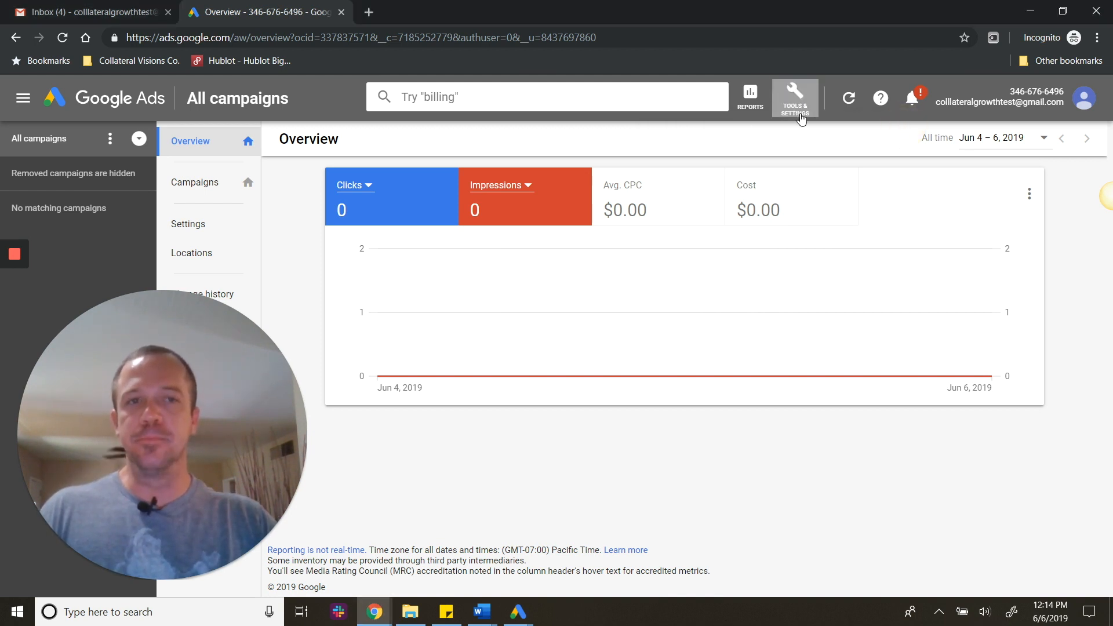
pyautogui.click(881, 99)
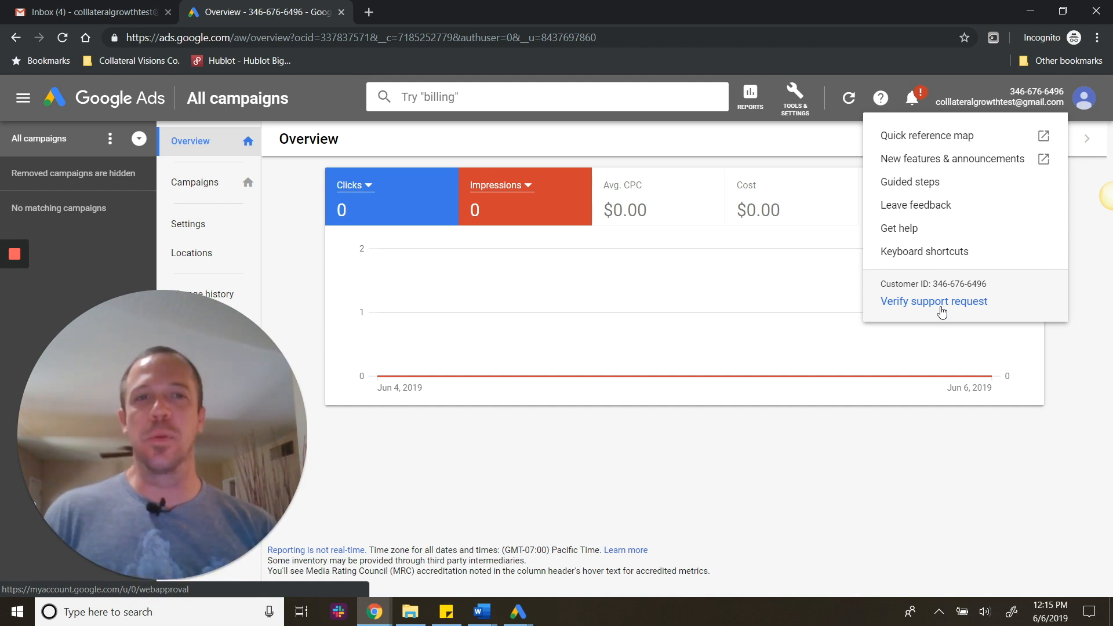
pyautogui.click(913, 109)
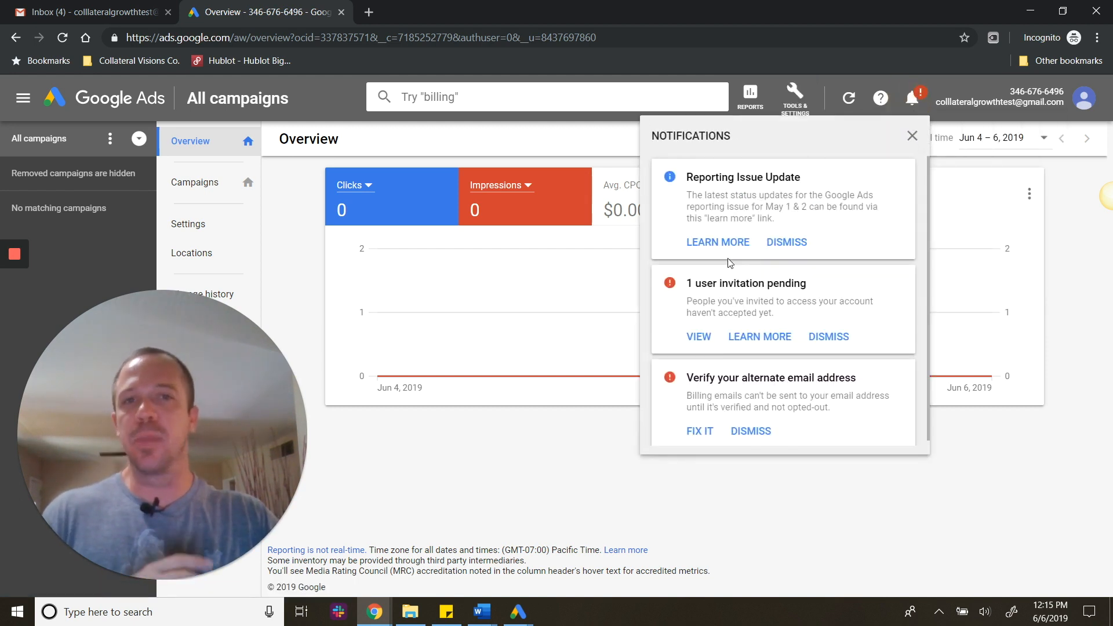
pyautogui.click(916, 109)
# Step: Open the YouTube details from the account's linked accounts
pyautogui.click(797, 99)
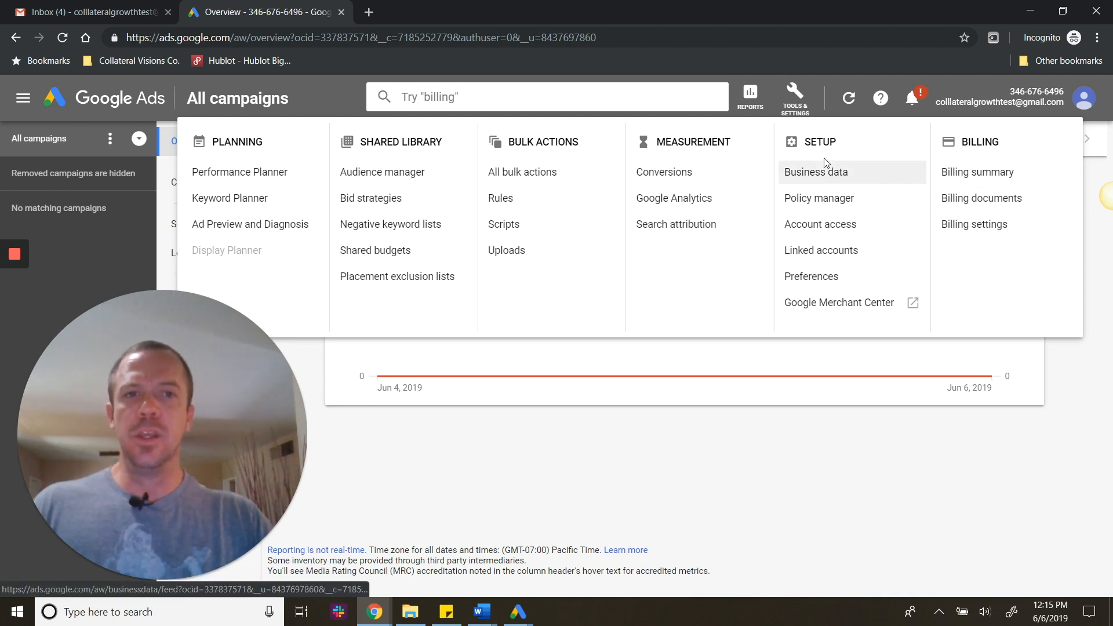
pyautogui.click(818, 253)
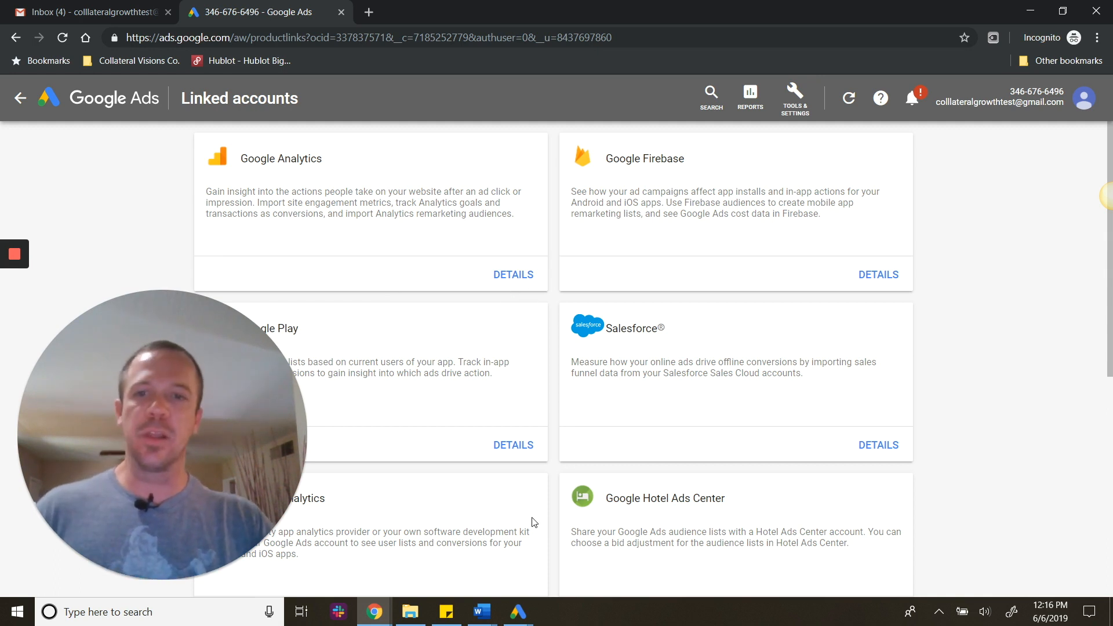
pyautogui.scroll(-7, 623, 386)
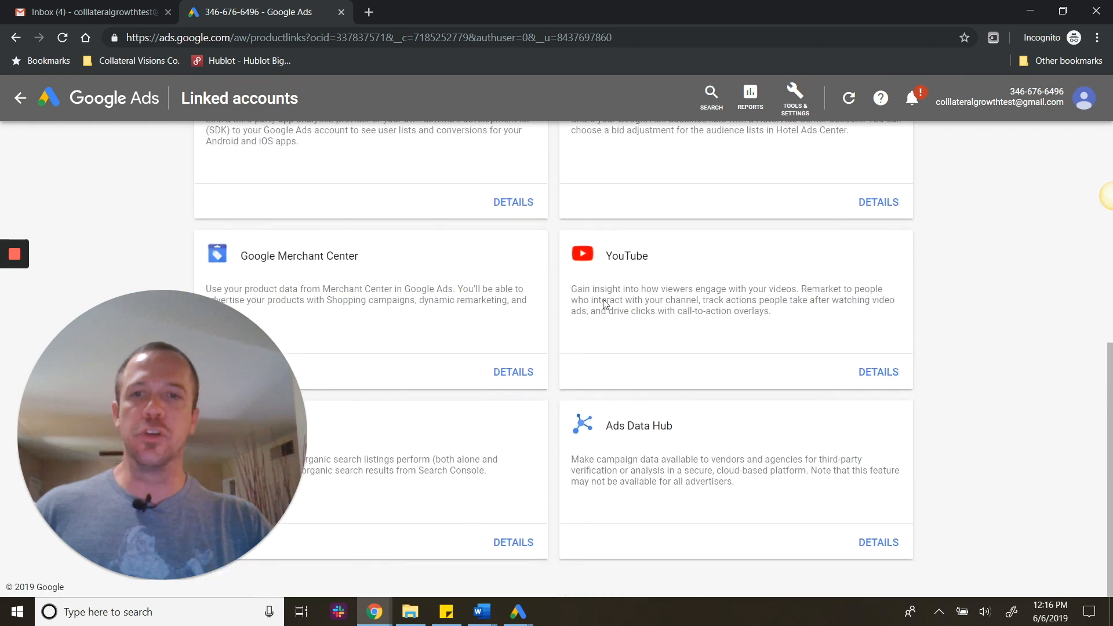
pyautogui.click(878, 372)
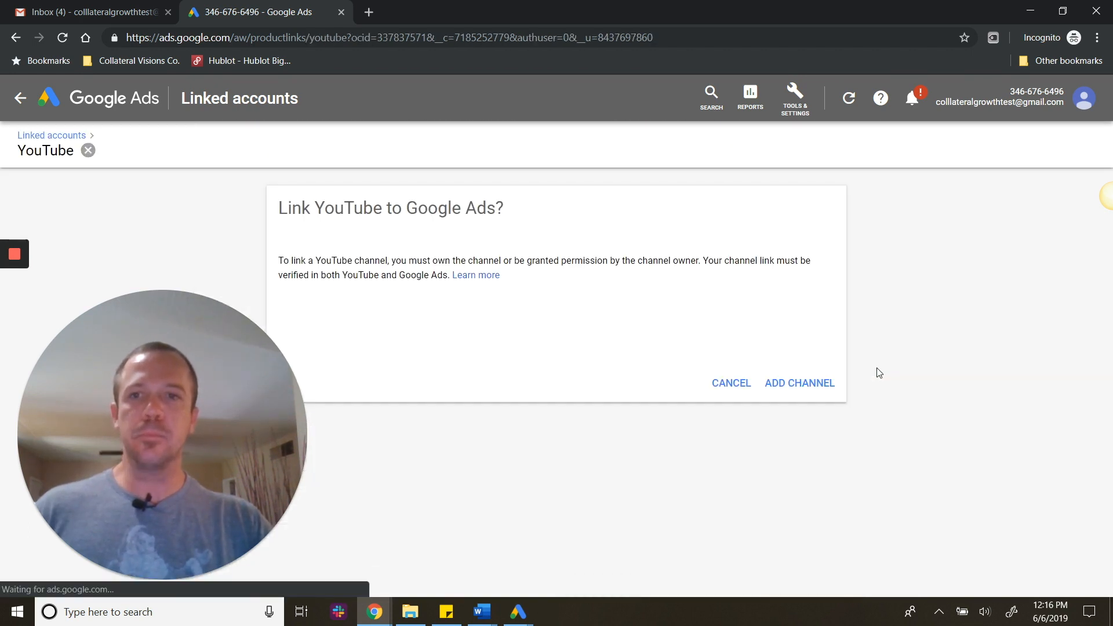
# Step: Start adding a YouTube channel, search for "collateral visions" and select the OriginalSeeKSociety channel
pyautogui.click(775, 385)
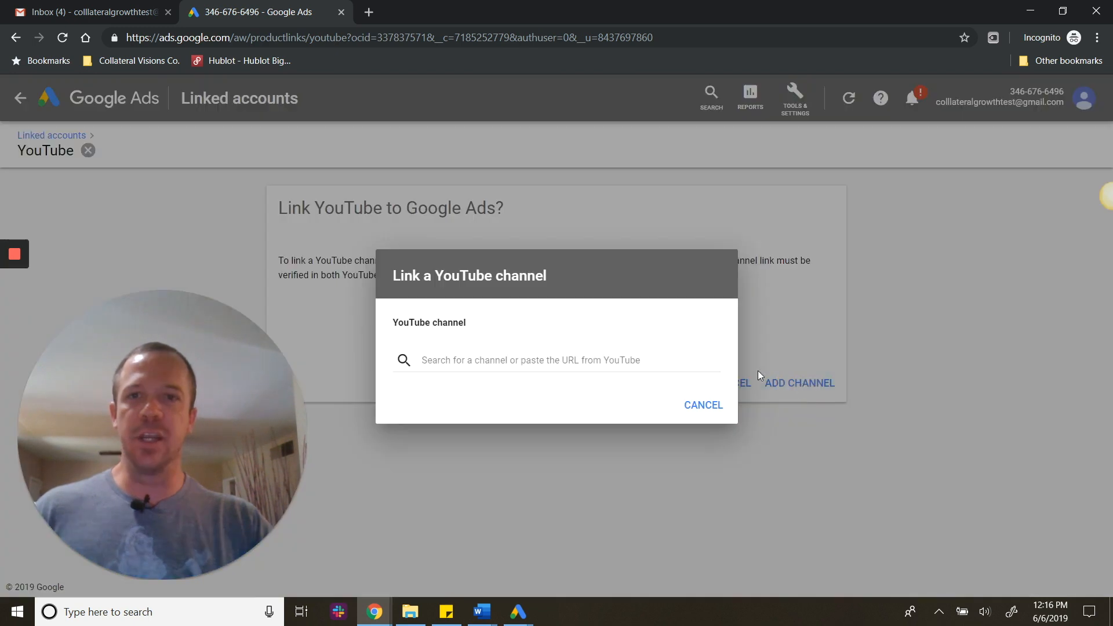
pyautogui.click(462, 365)
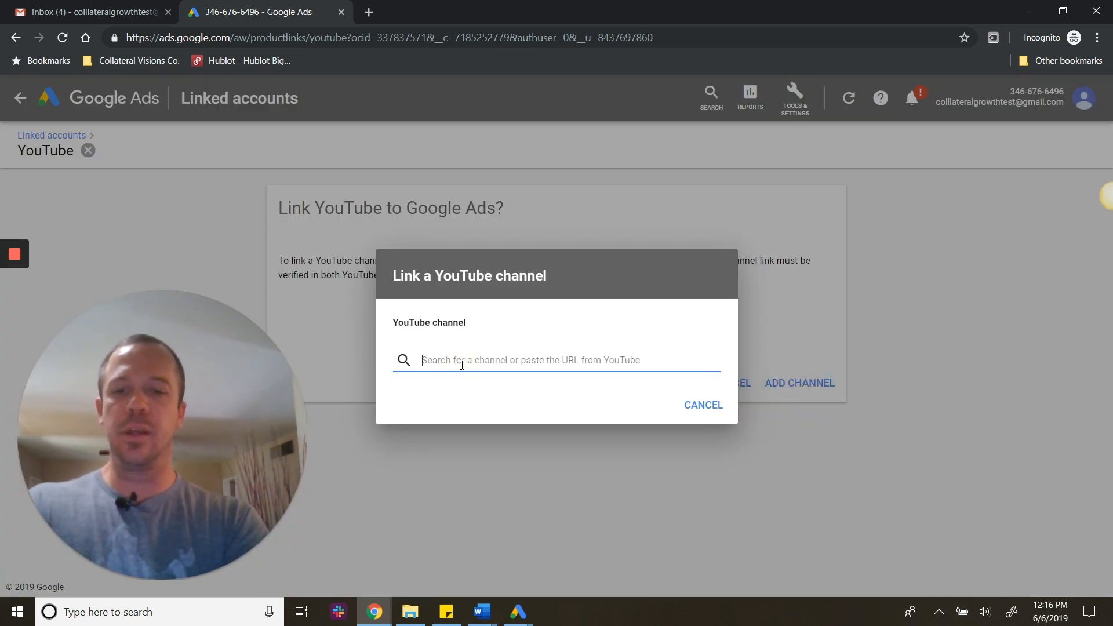
pyautogui.write('fsl')
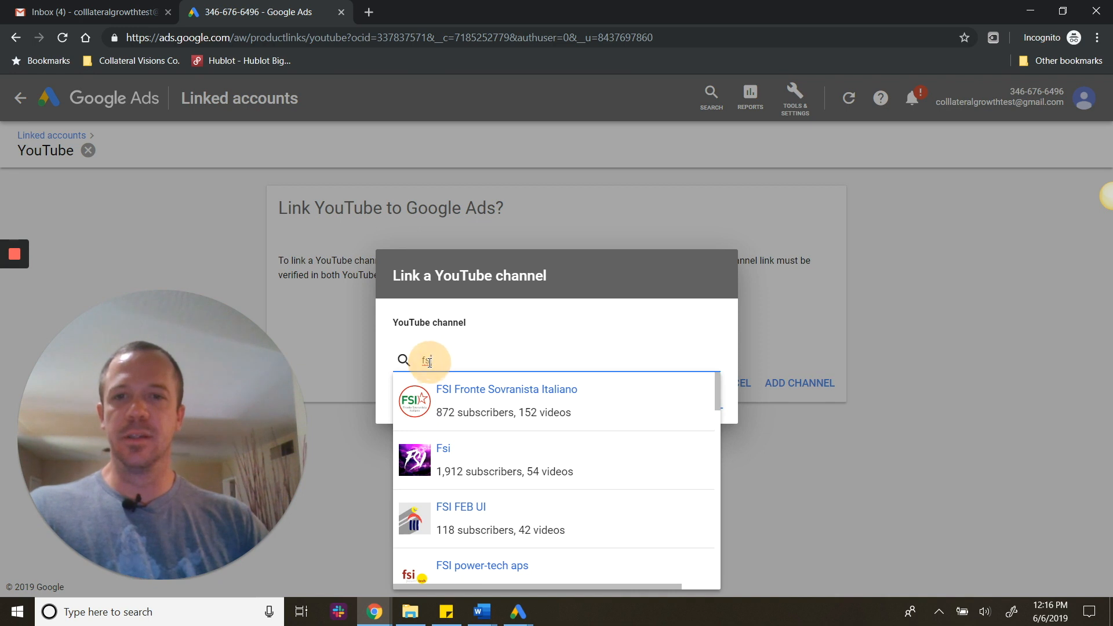
pyautogui.press('BackSpace')
pyautogui.press('BackSpace')
pyautogui.press('BackSpace')
pyautogui.write('col')
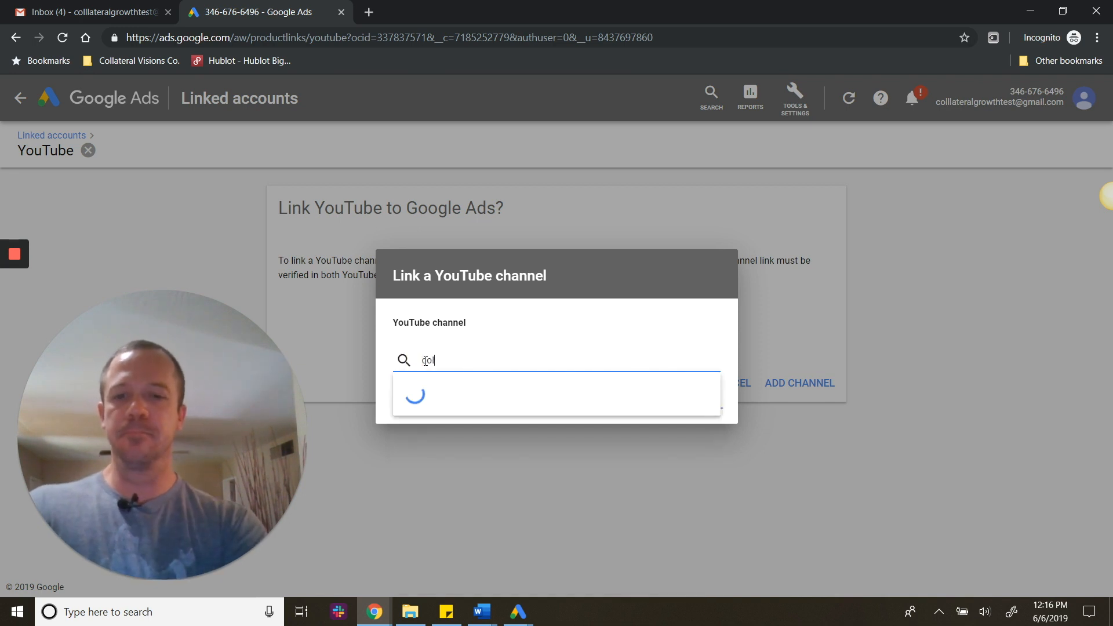
pyautogui.write('lateral visions')
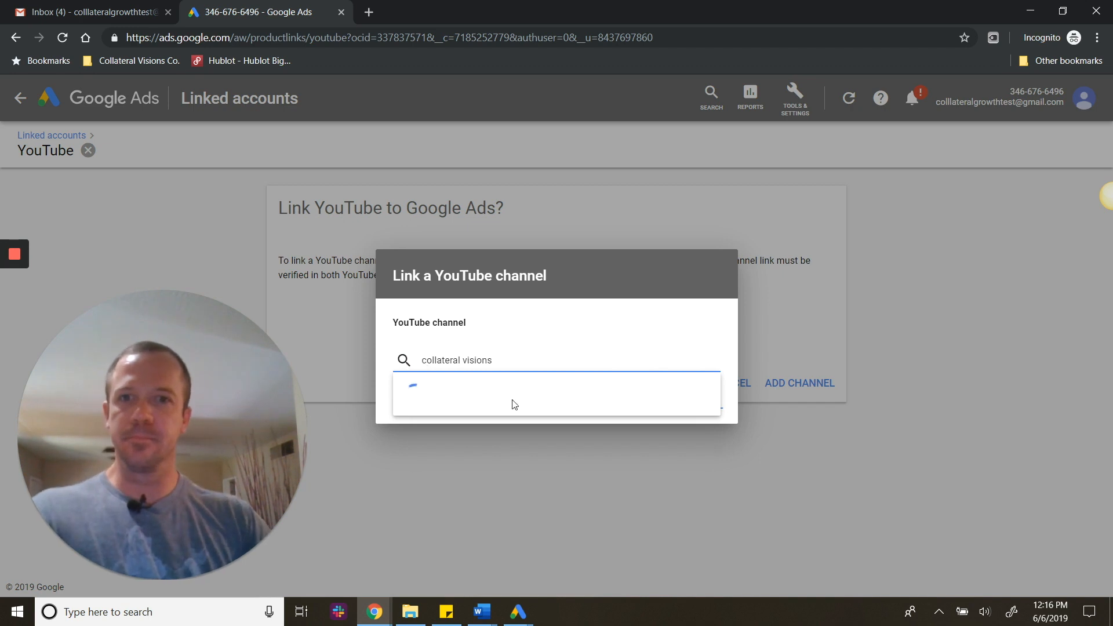
pyautogui.scroll(-4, 507, 452)
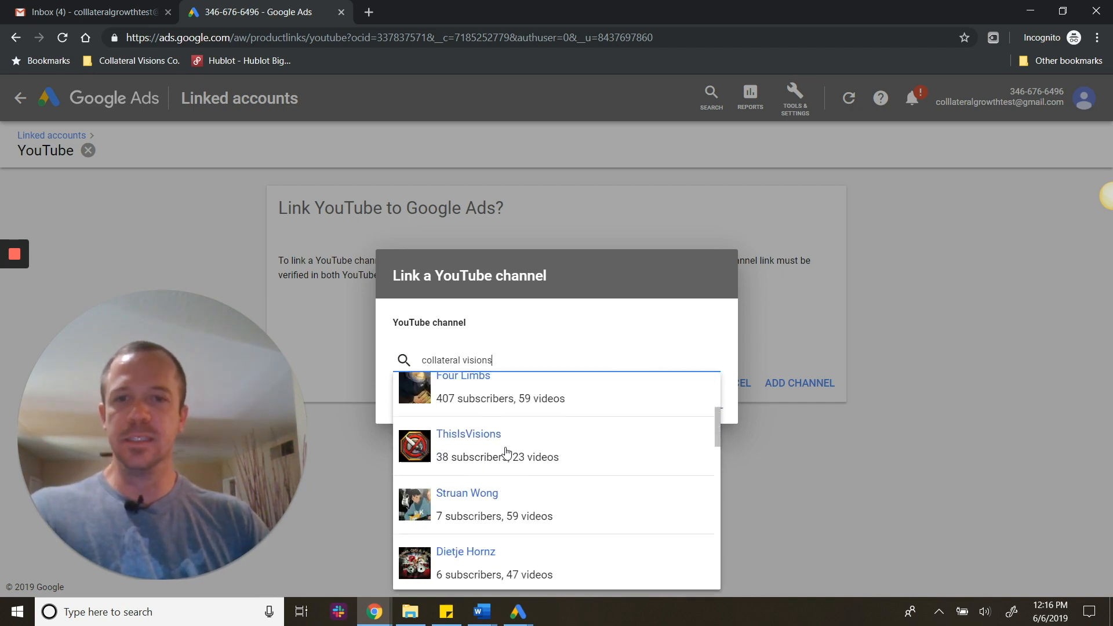
pyautogui.scroll(-2, 507, 452)
pyautogui.click(475, 450)
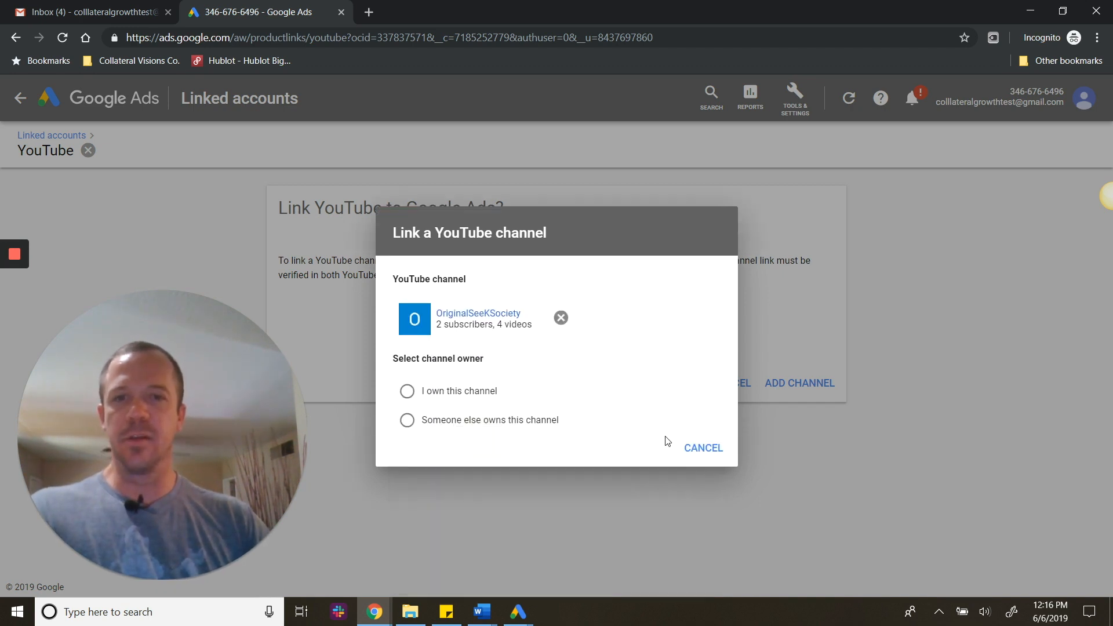
# Step: Compare the two channel owner options, and cancel linking the YouTube channel
pyautogui.click(407, 420)
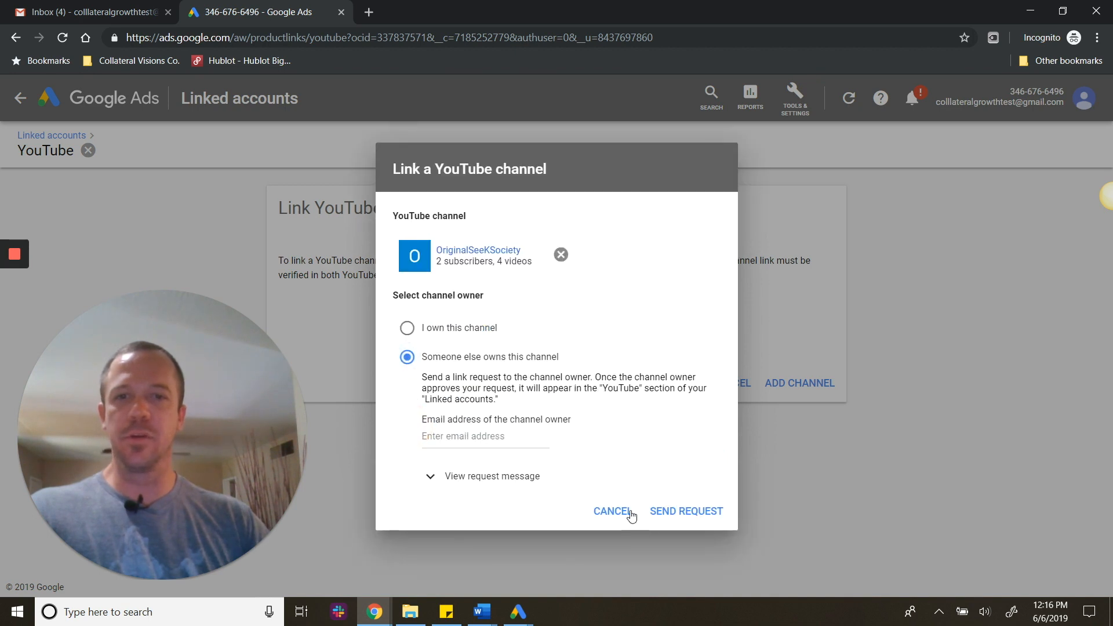
pyautogui.click(409, 328)
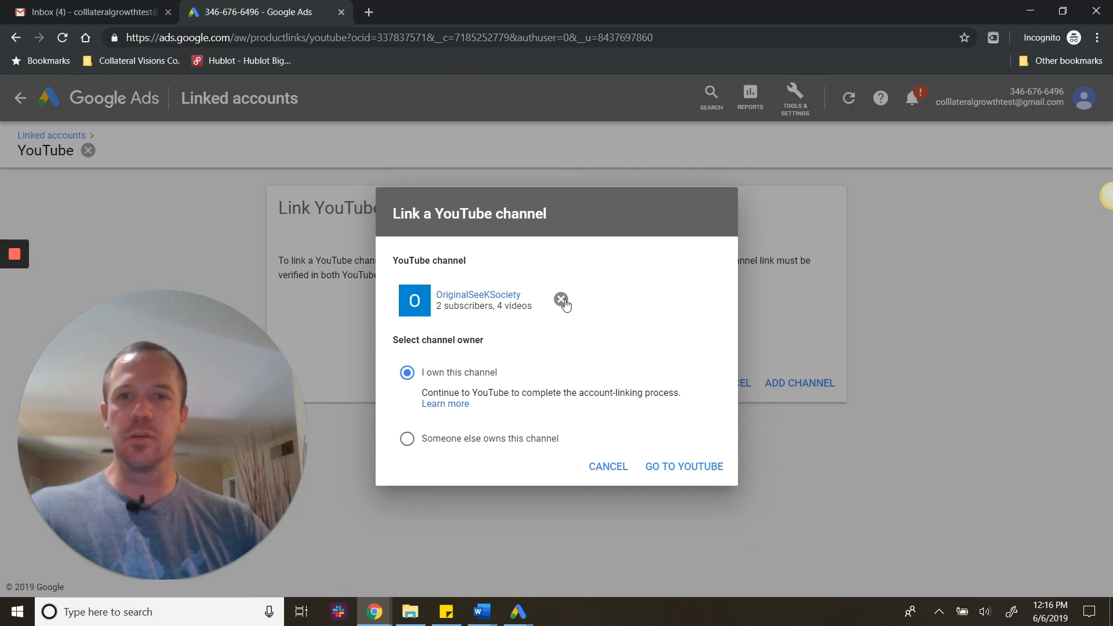
pyautogui.click(608, 468)
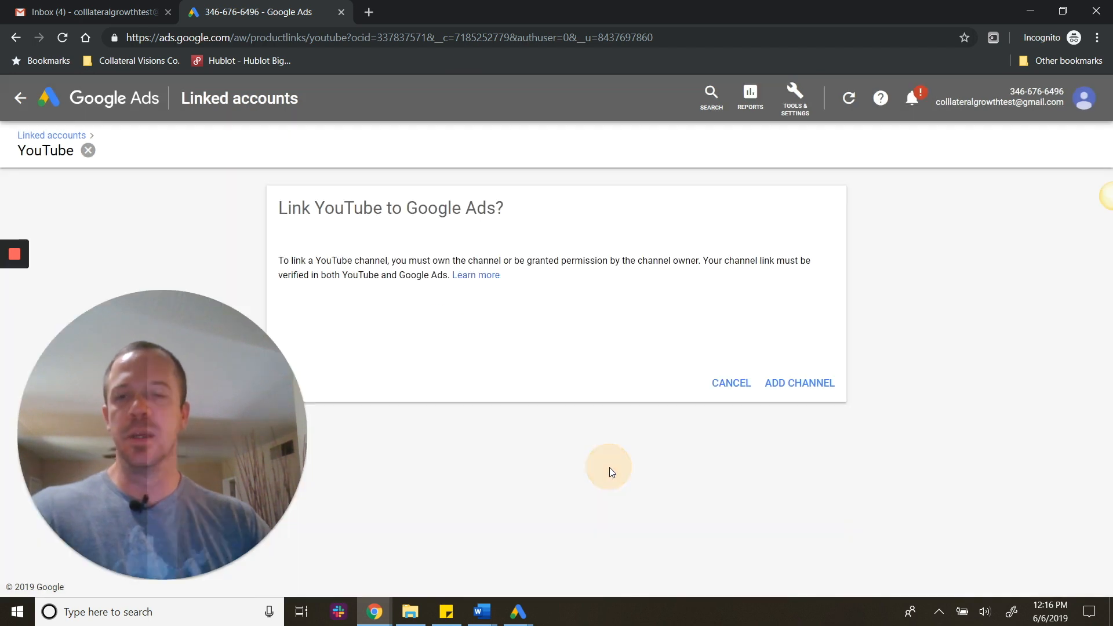
pyautogui.click(735, 385)
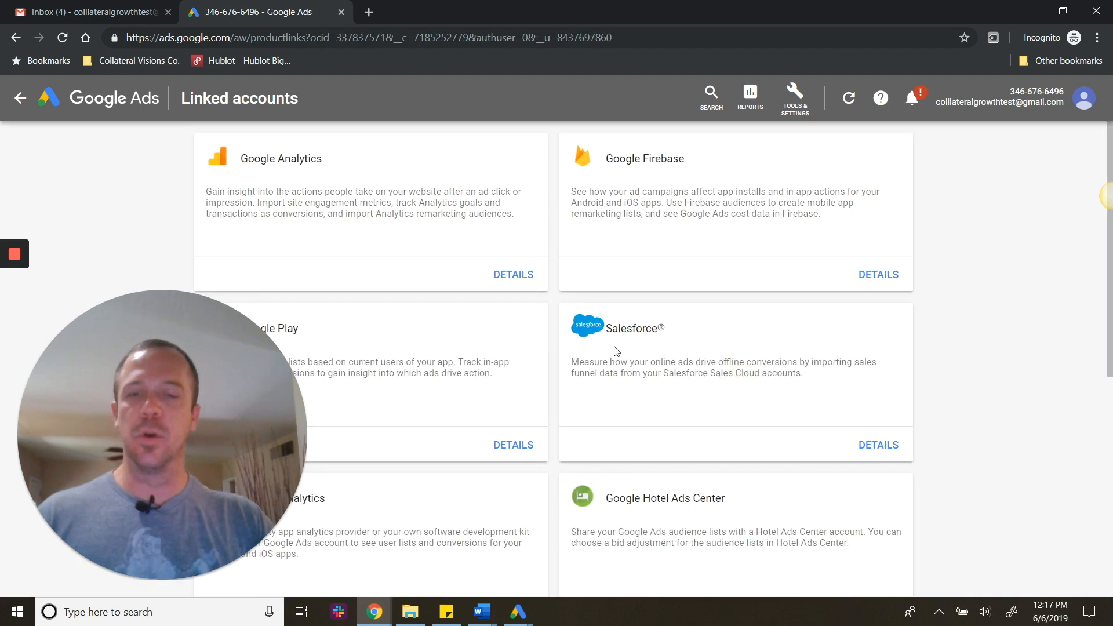
# Step: Look through the products that can be linked to the Google Ads account
pyautogui.scroll(-7, 585, 396)
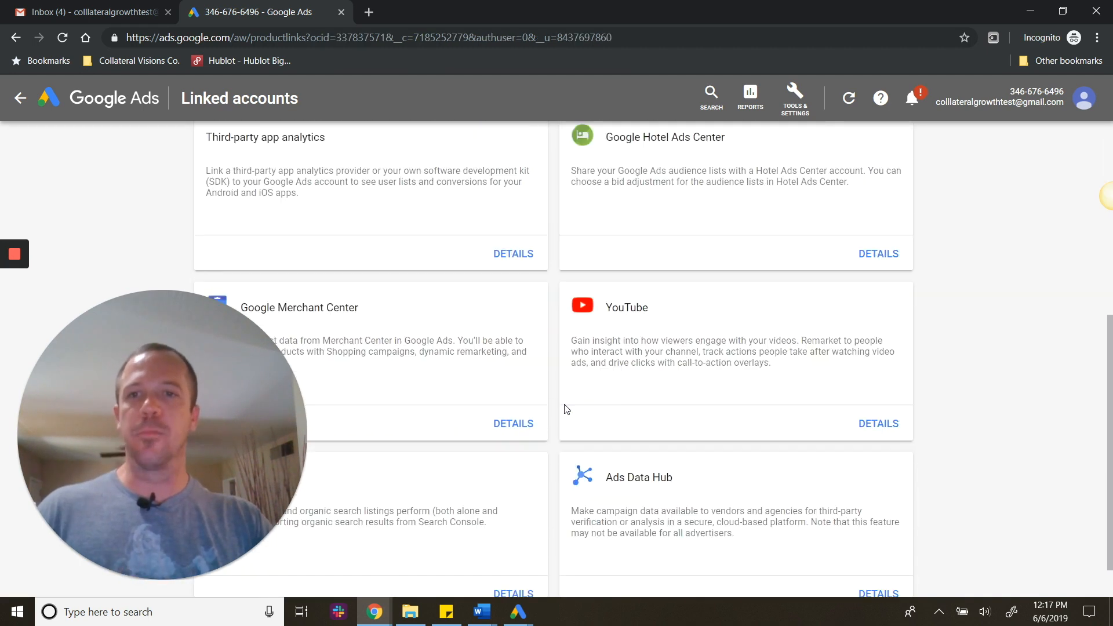
pyautogui.scroll(8, 566, 406)
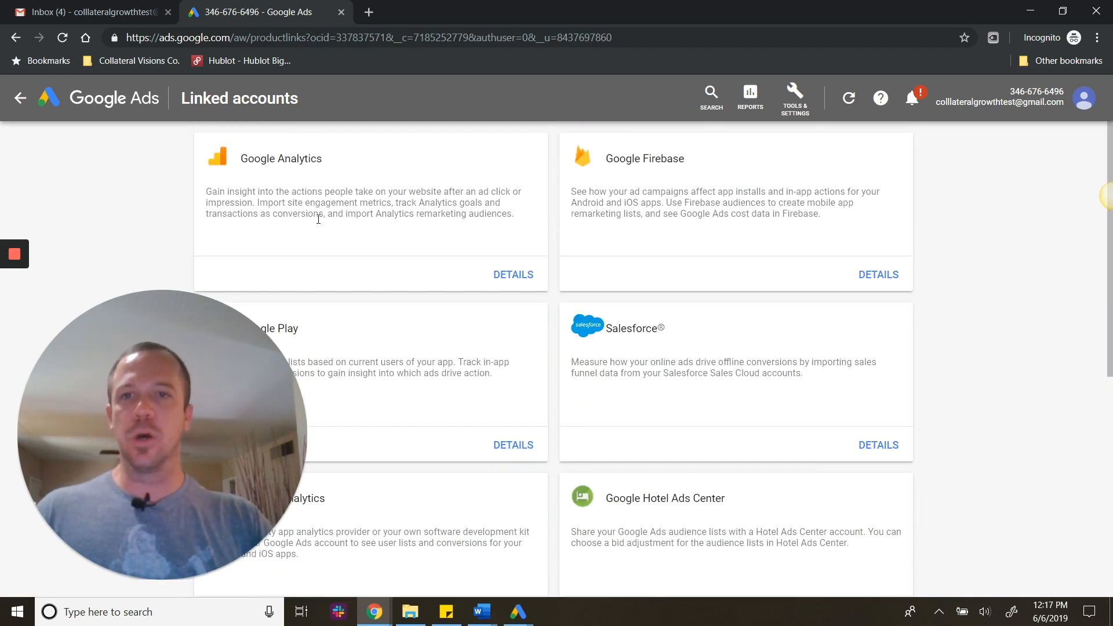
pyautogui.scroll(-7, 438, 458)
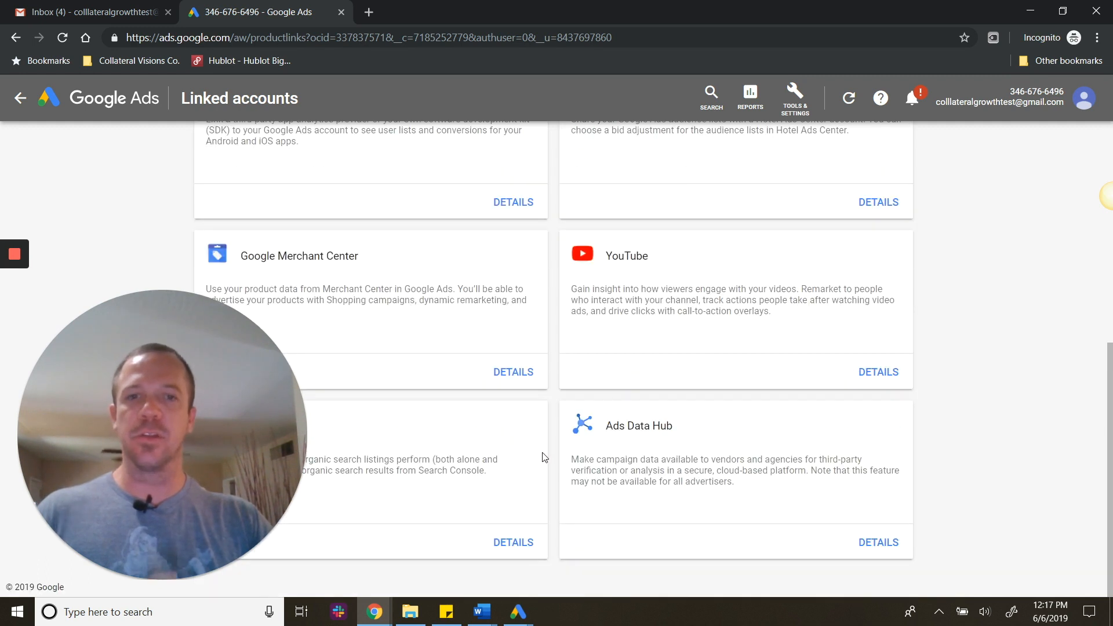
# Step: Open the Conversions page among the measurement tools
pyautogui.click(802, 107)
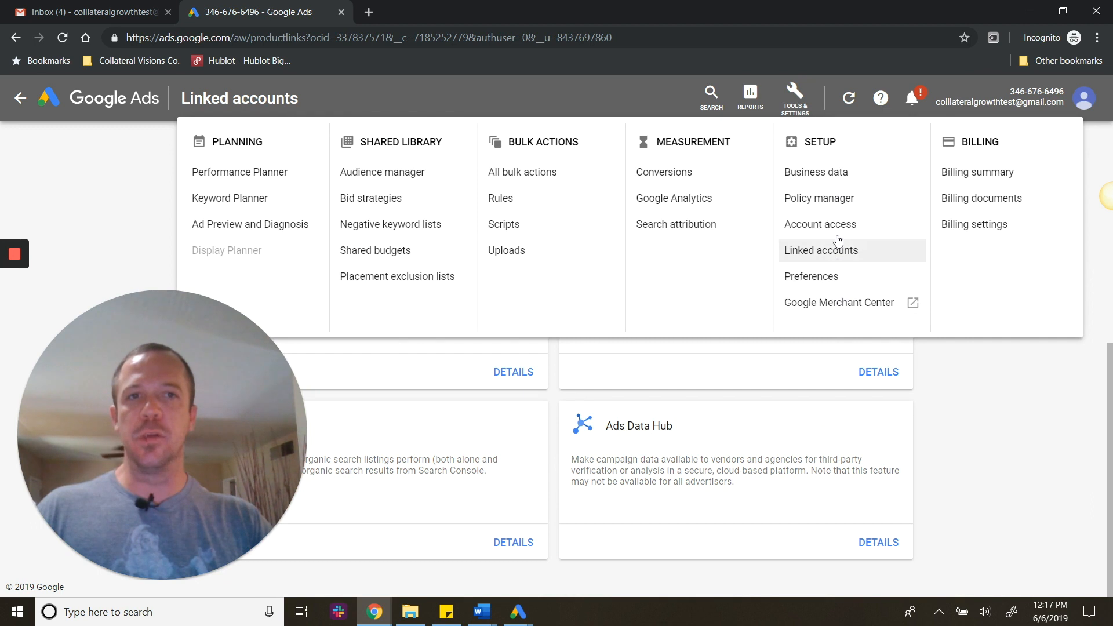
pyautogui.click(675, 184)
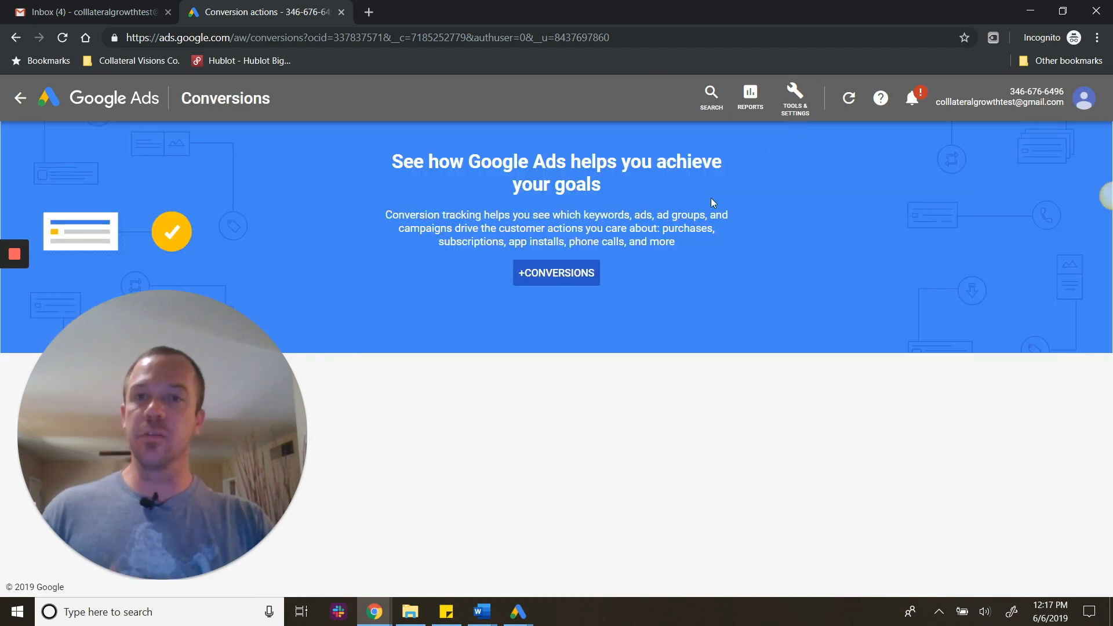
pyautogui.click(804, 110)
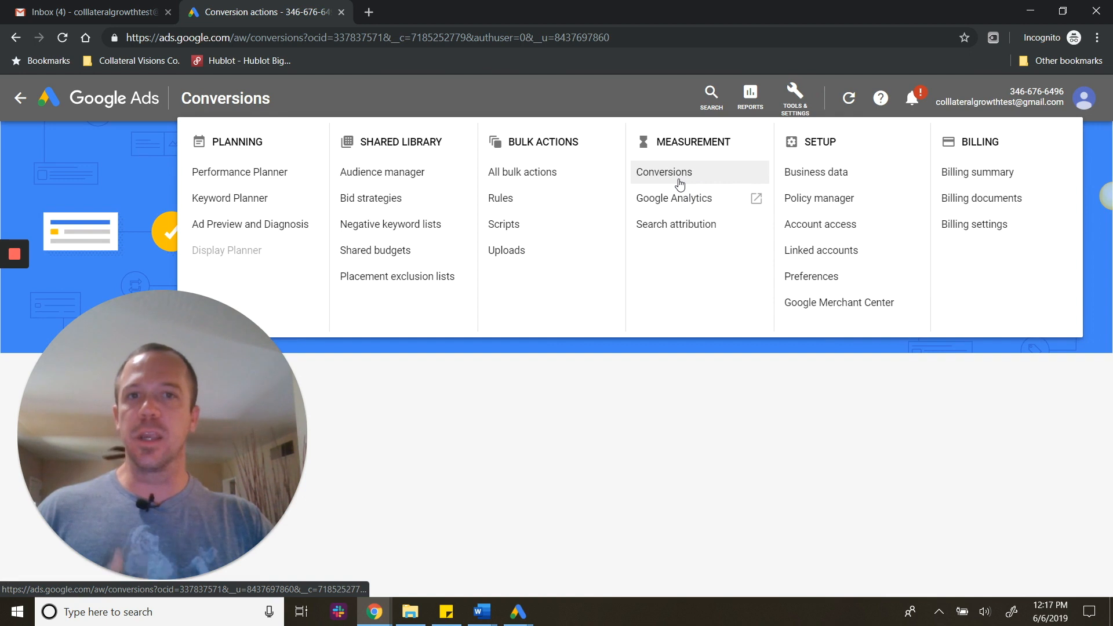
pyautogui.click(679, 183)
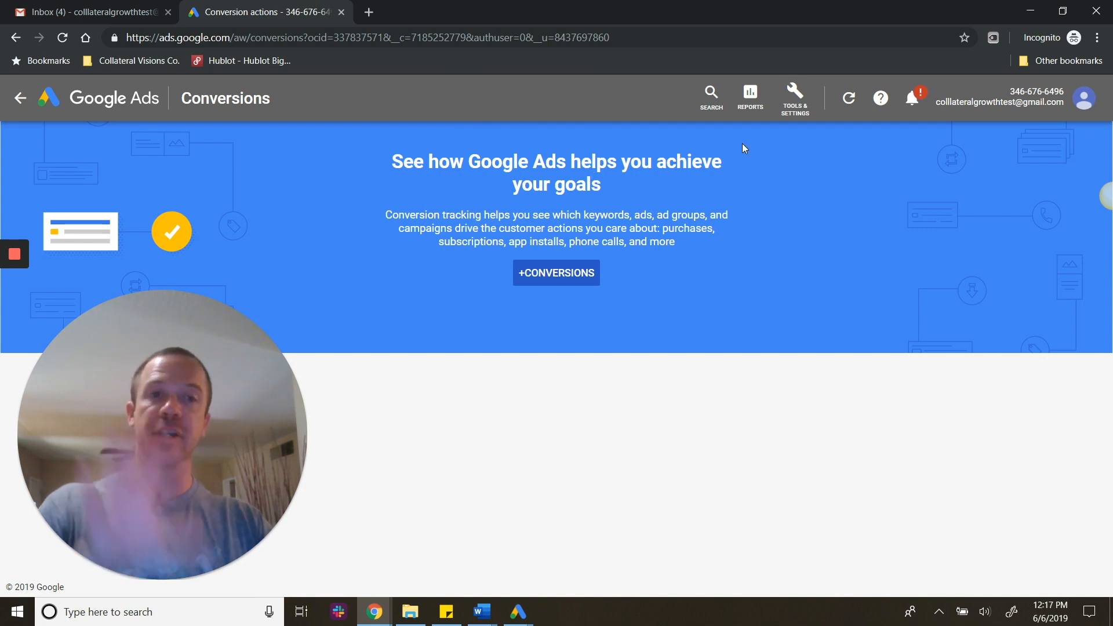
# Step: Open Google Analytics to view its sign-up page, and return to the Google Ads Conversions page
pyautogui.click(794, 105)
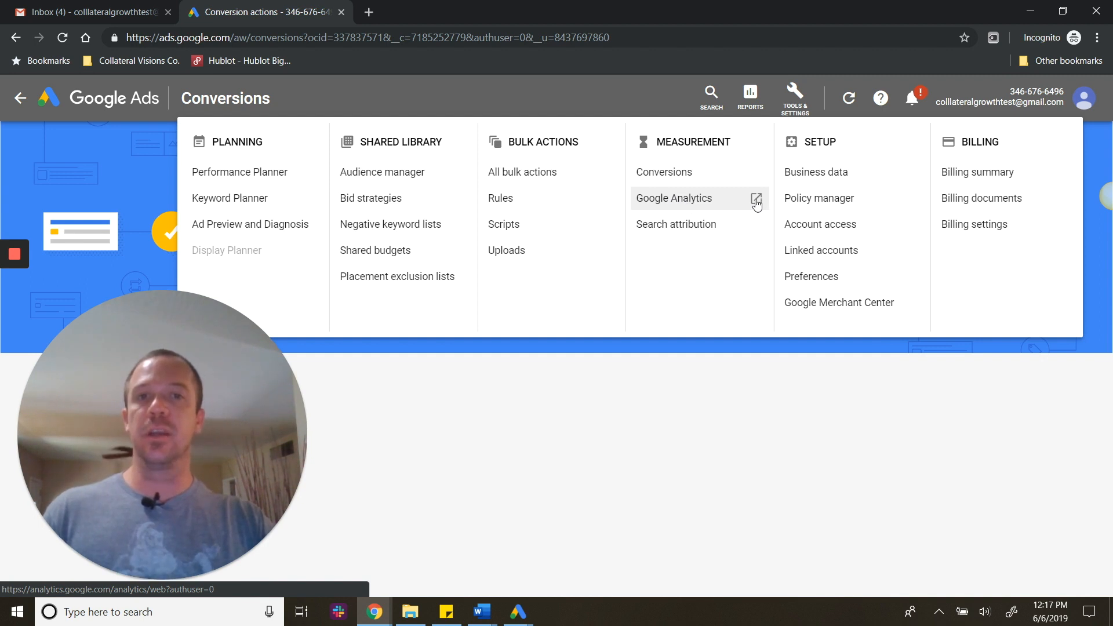
pyautogui.click(676, 198)
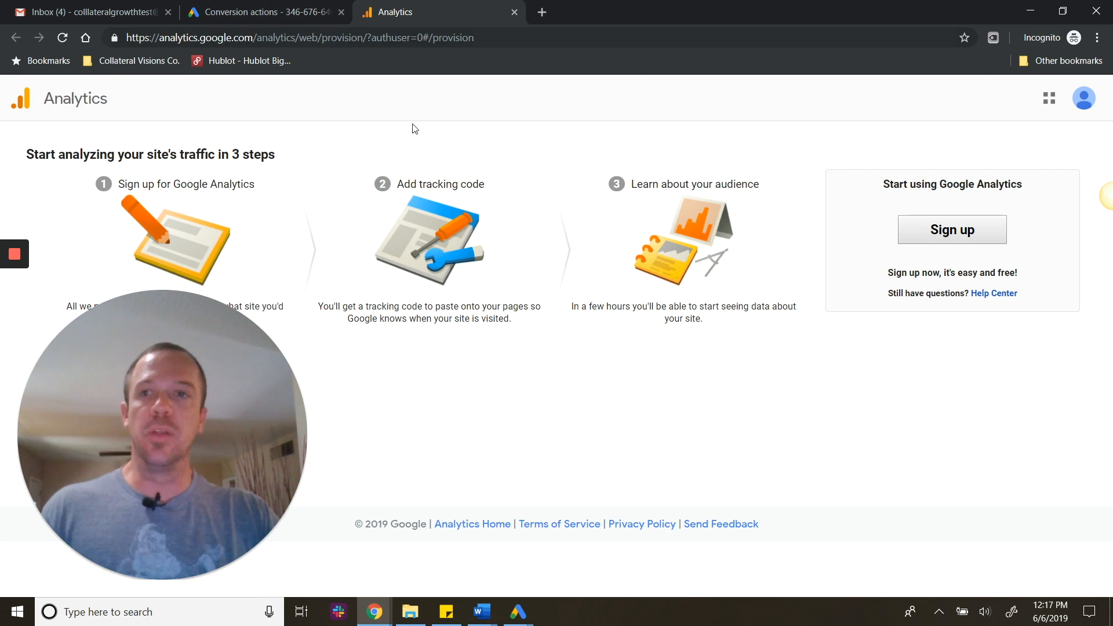
pyautogui.click(268, 12)
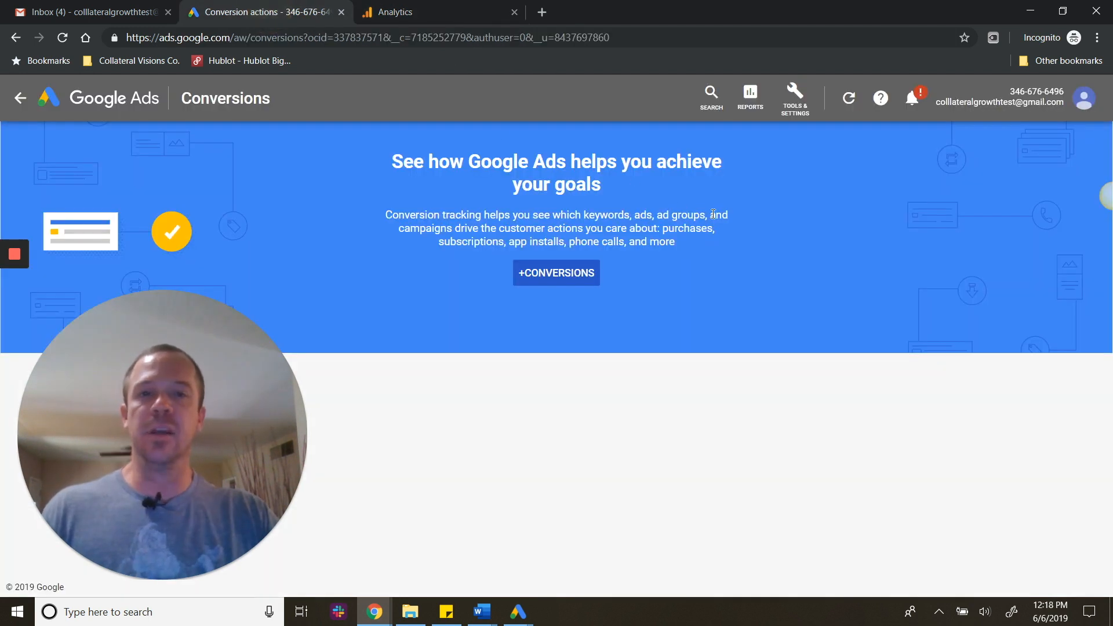
# Step: Open Search attribution and view the Attribution Modeling report
pyautogui.click(753, 101)
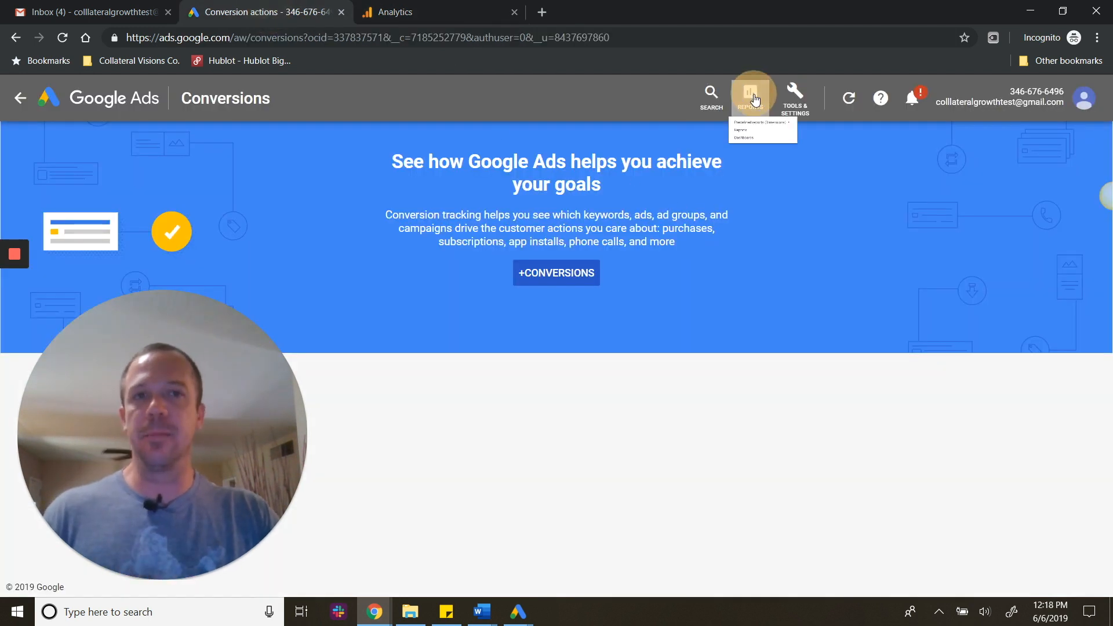
pyautogui.click(784, 107)
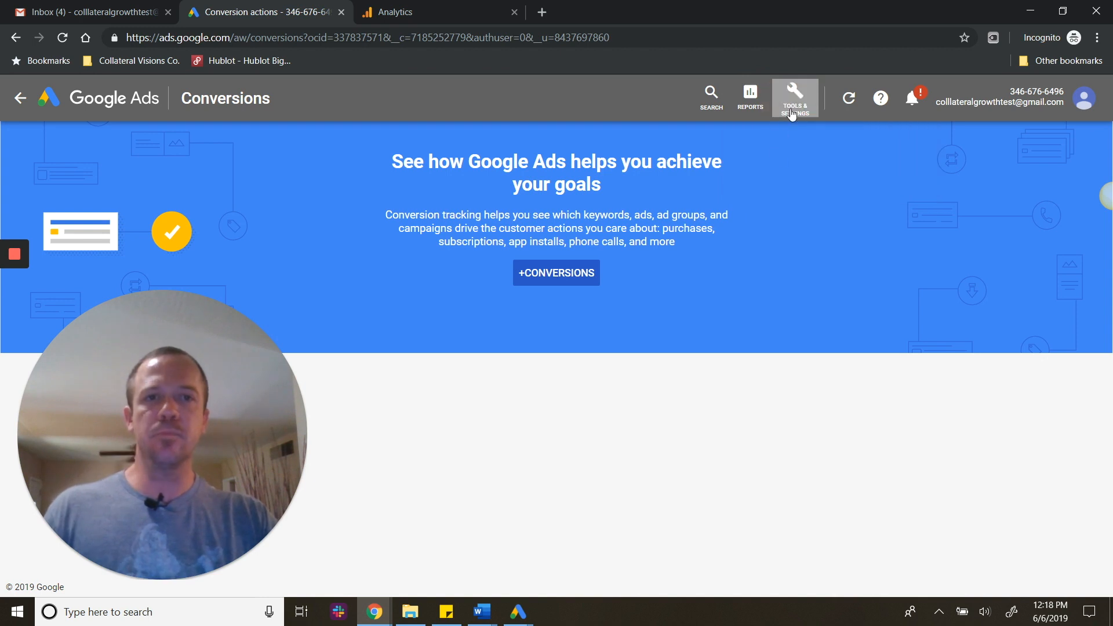
pyautogui.click(663, 232)
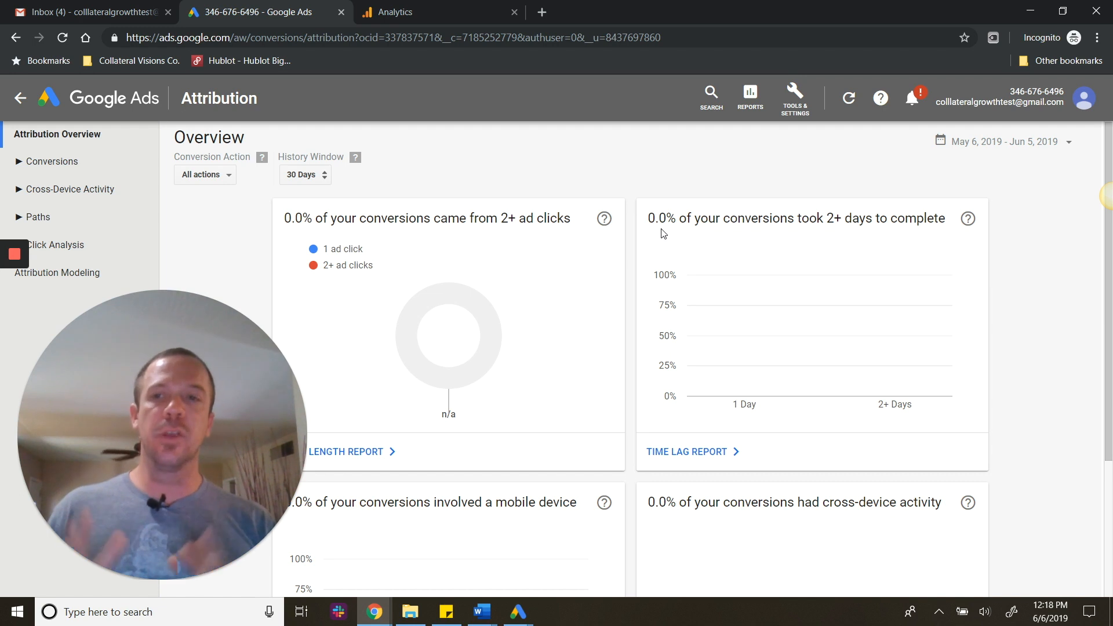
pyautogui.click(57, 272)
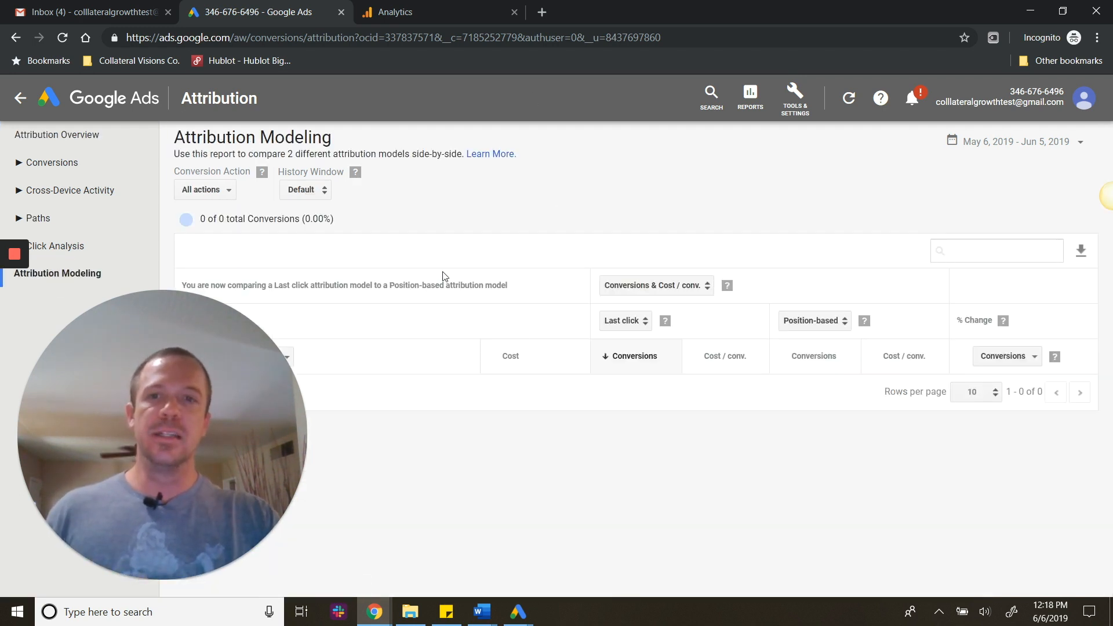
# Step: Check the conversion action choices of the Attribution Modeling report, and choose Search attribution again
pyautogui.click(221, 190)
pyautogui.click(221, 191)
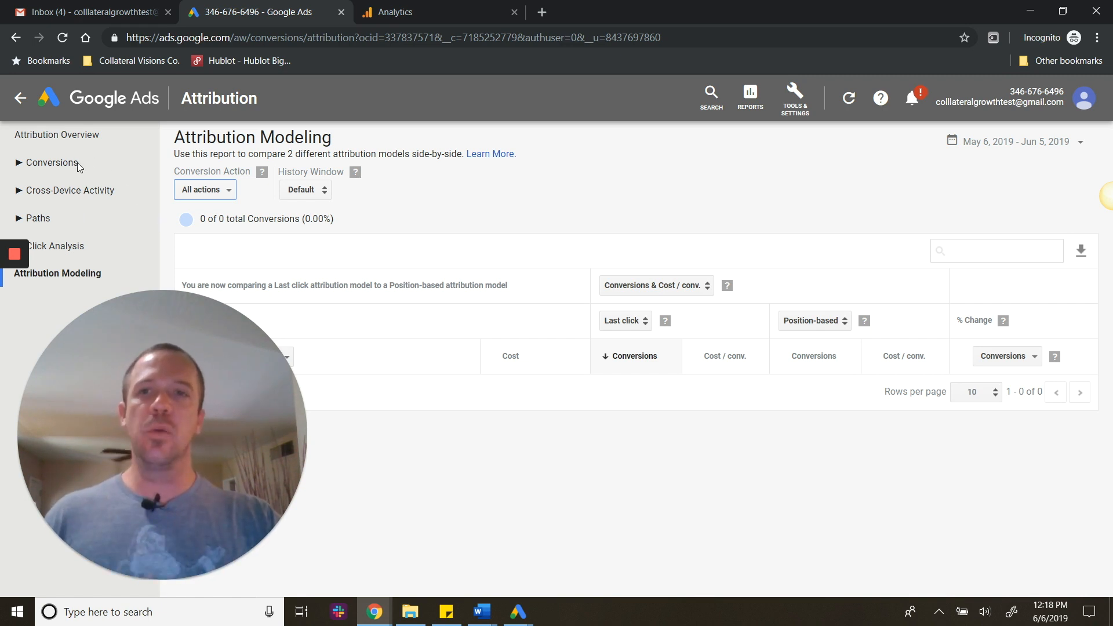
pyautogui.click(795, 98)
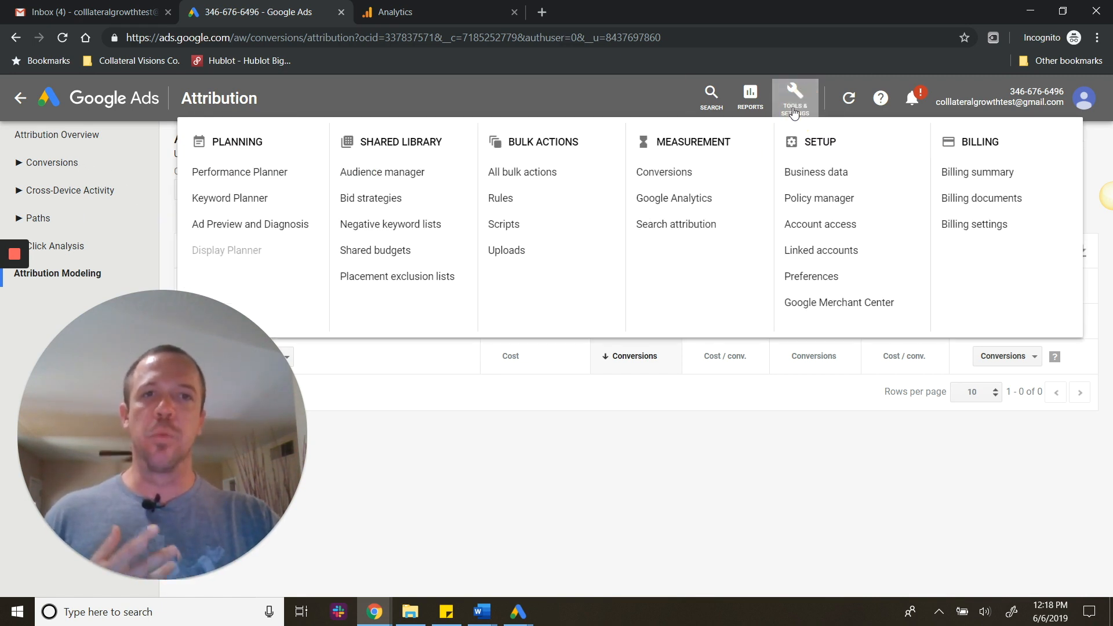
pyautogui.click(694, 226)
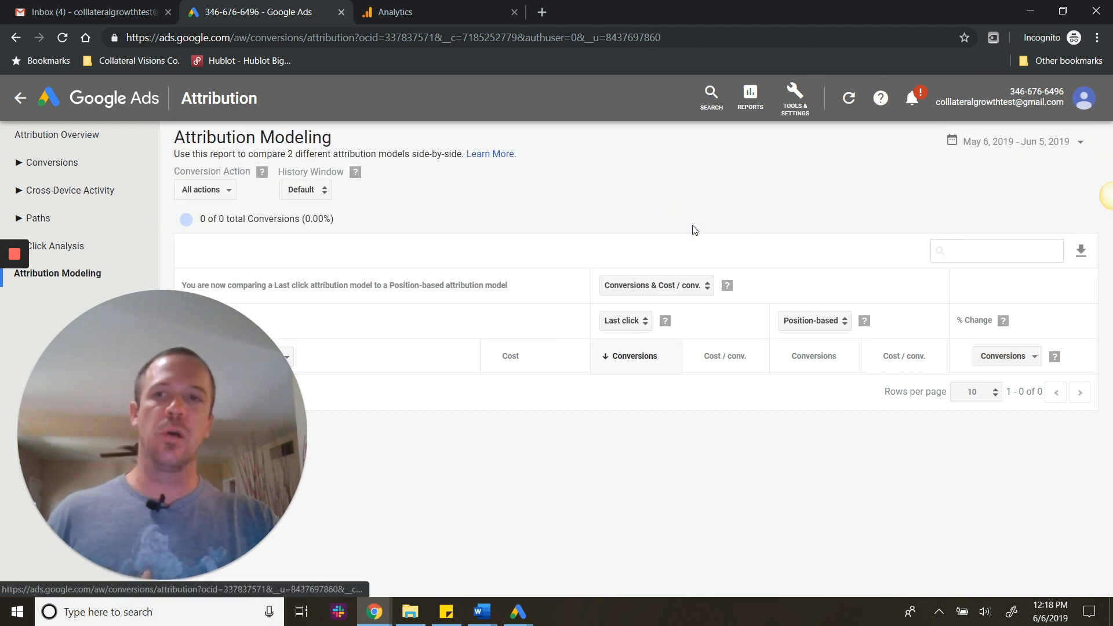
# Step: View the Top Conversions attribution report, and open the Rules page among the bulk actions
pyautogui.click(64, 163)
pyautogui.click(66, 191)
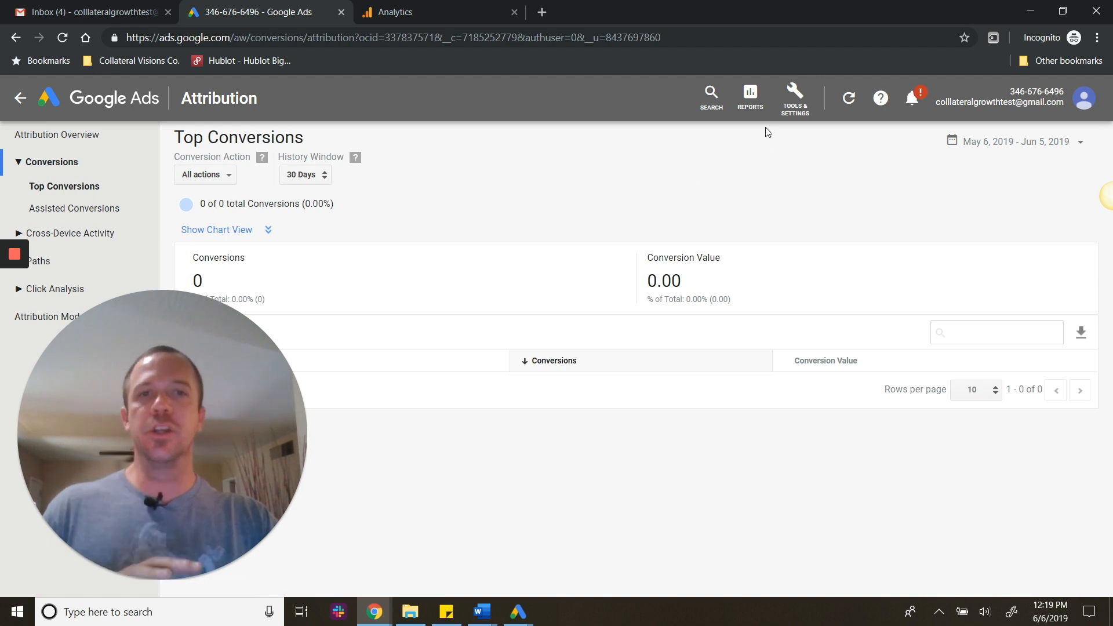
pyautogui.click(797, 113)
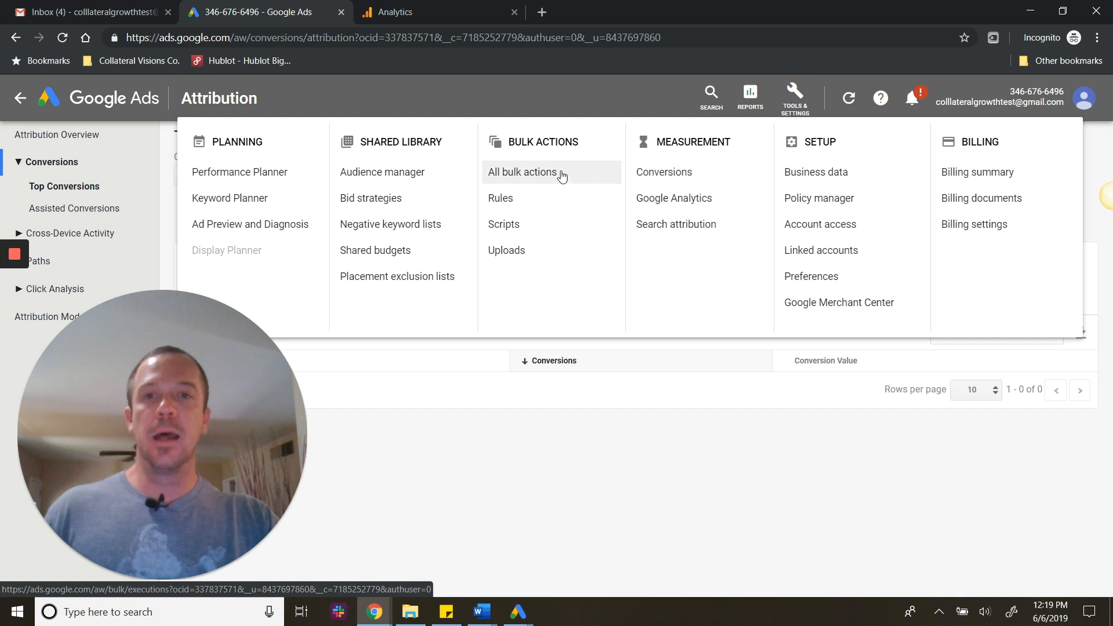
pyautogui.click(500, 200)
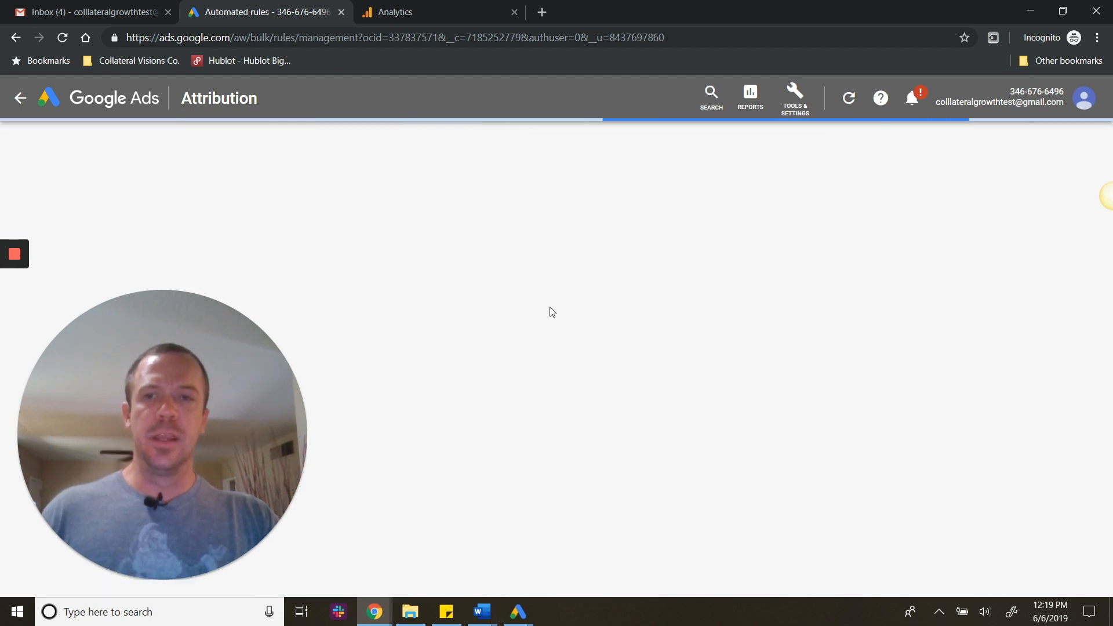
# Step: Check which rule types can be created on the Automated rules page, and close the list without creating one
pyautogui.click(791, 105)
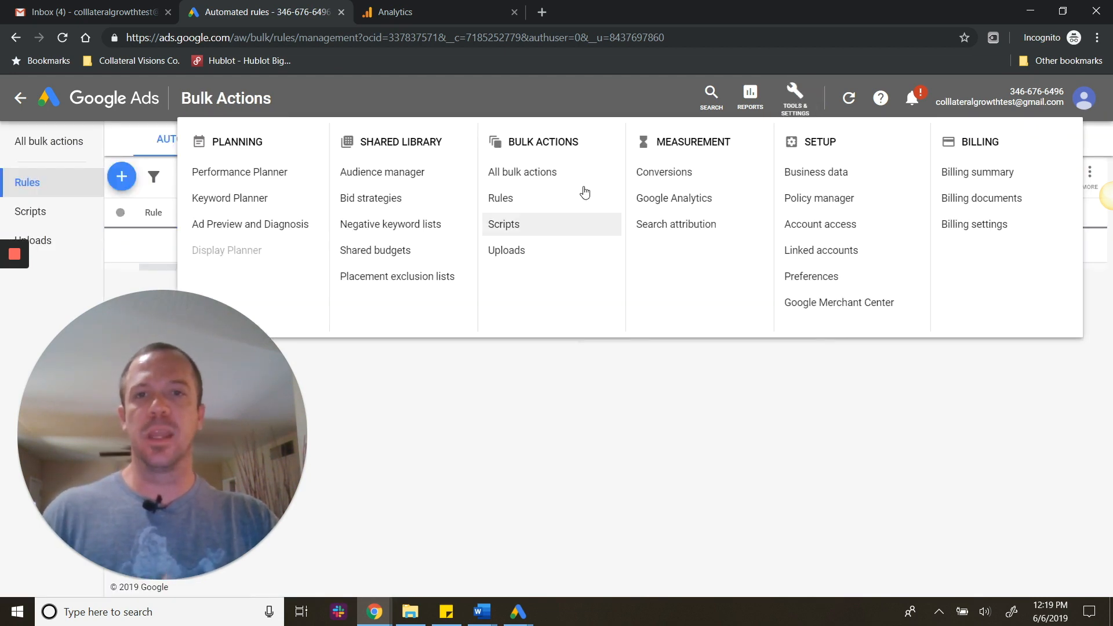
pyautogui.click(805, 106)
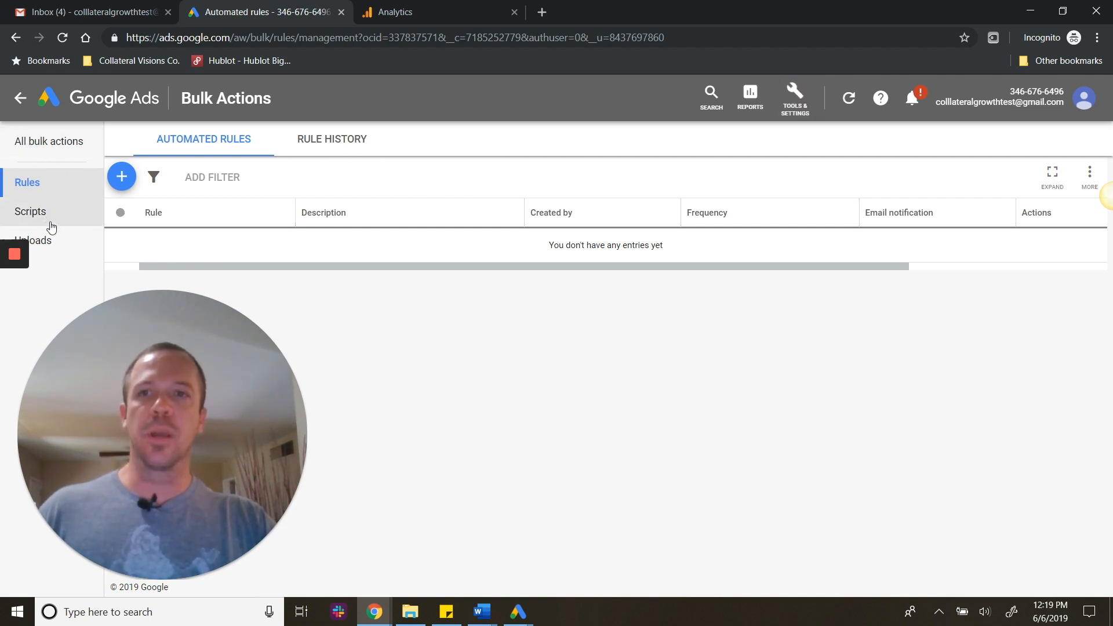
pyautogui.click(122, 182)
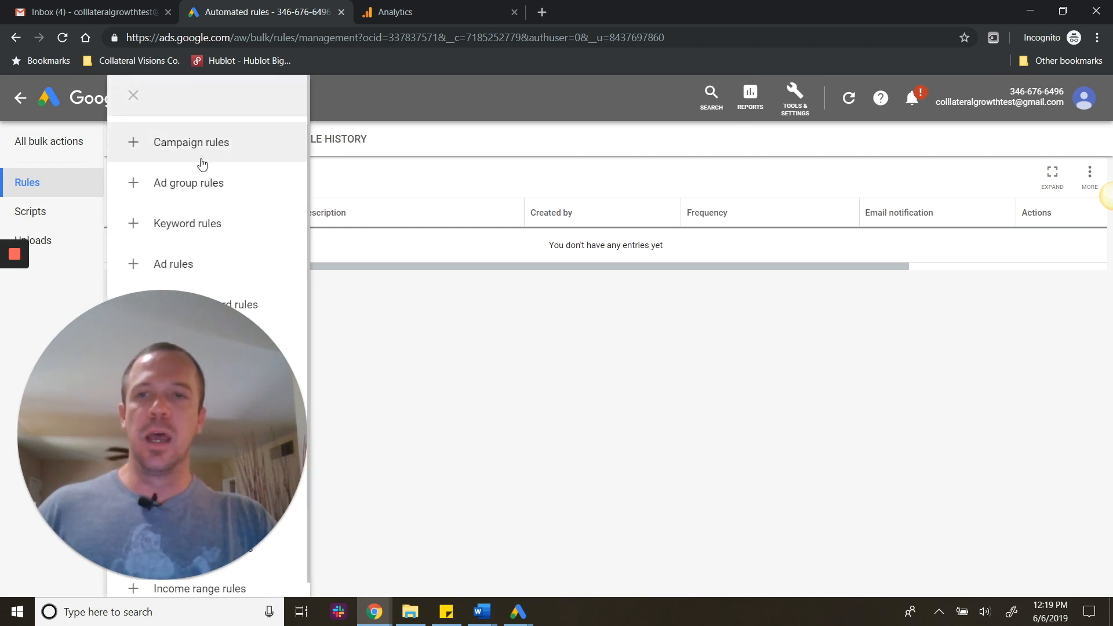
pyautogui.click(133, 95)
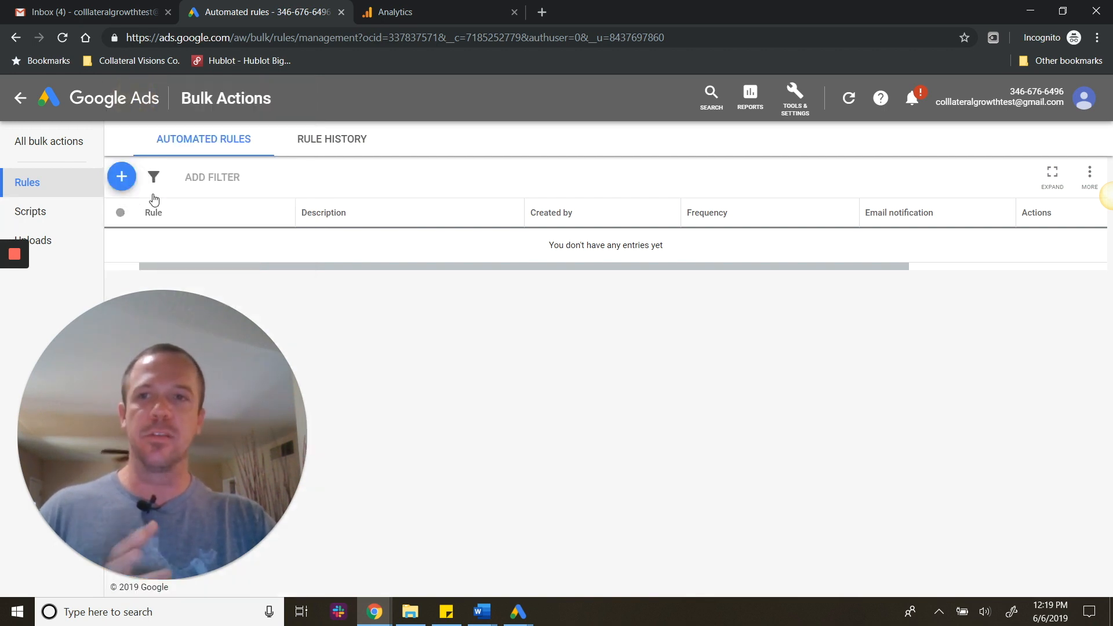
# Step: View the Scripts page, and check the source options for a new spreadsheet upload on the Uploads page
pyautogui.click(86, 212)
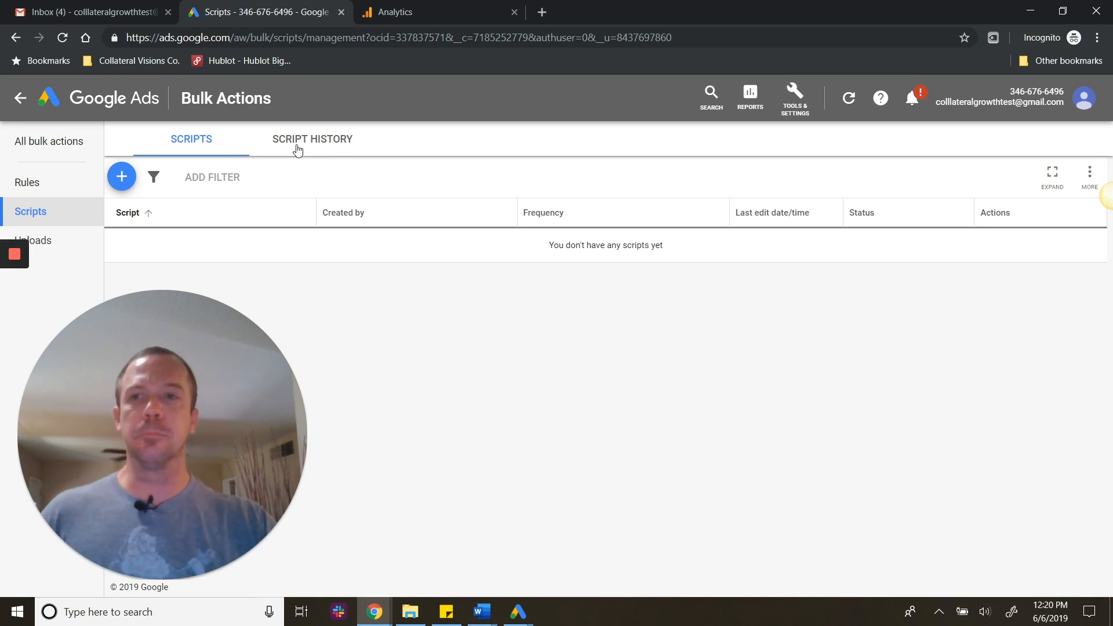
pyautogui.click(38, 240)
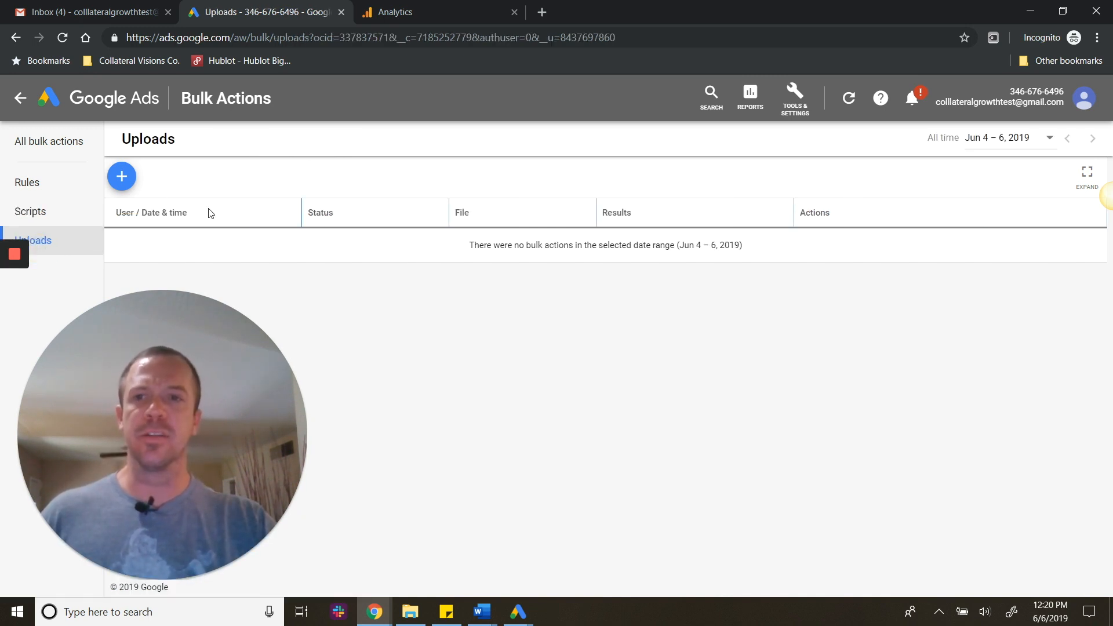
pyautogui.click(121, 176)
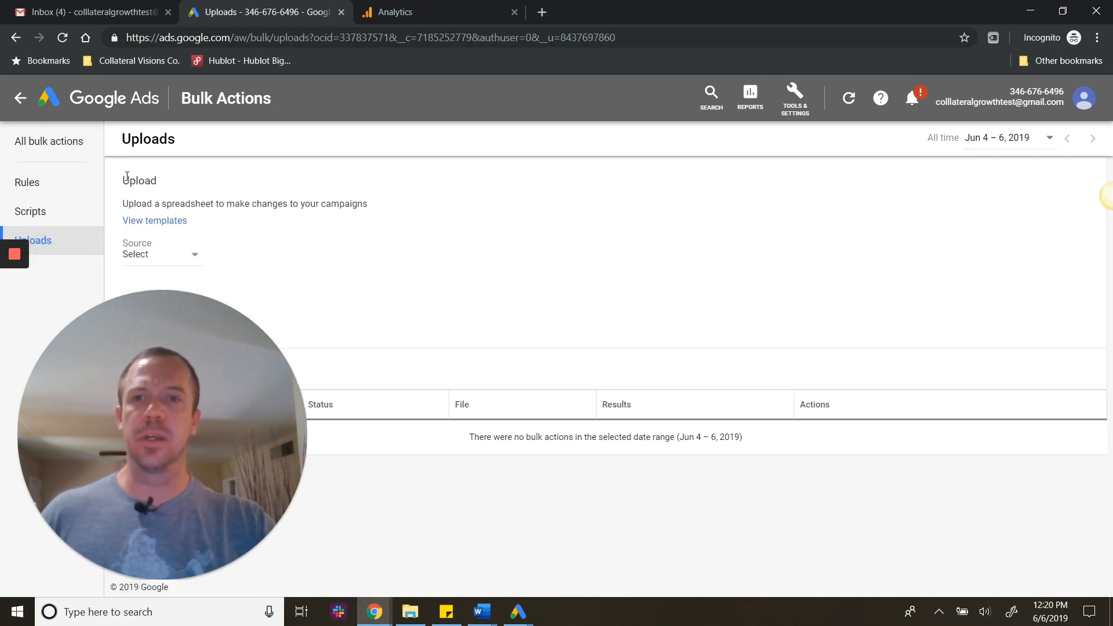
pyautogui.click(190, 258)
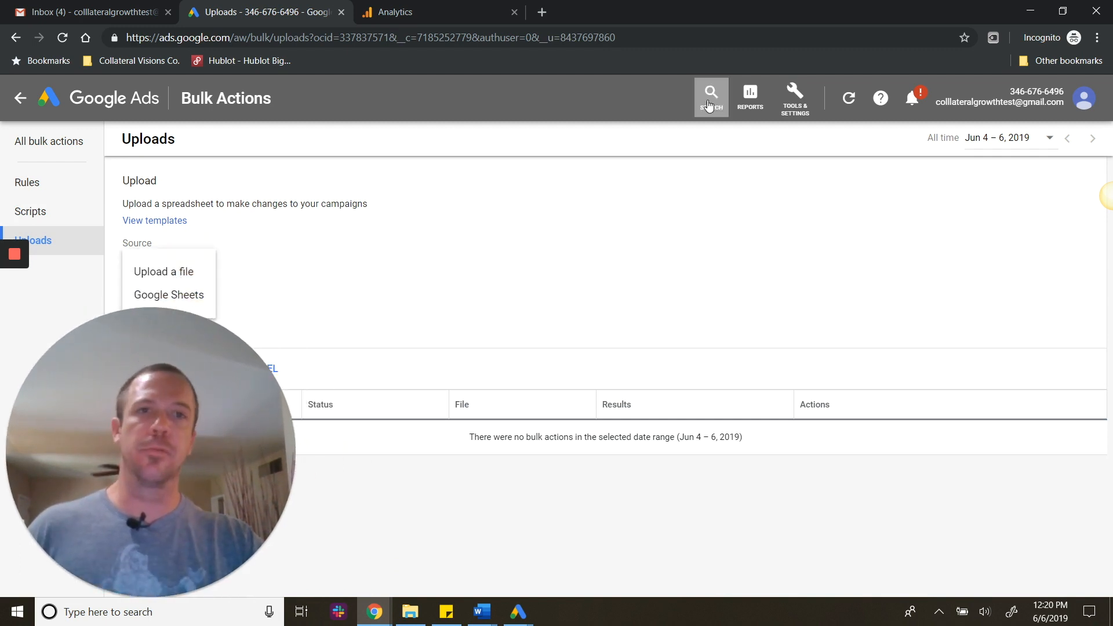
# Step: View the Audience manager and the portfolio Bid strategies page of the shared library
pyautogui.click(793, 97)
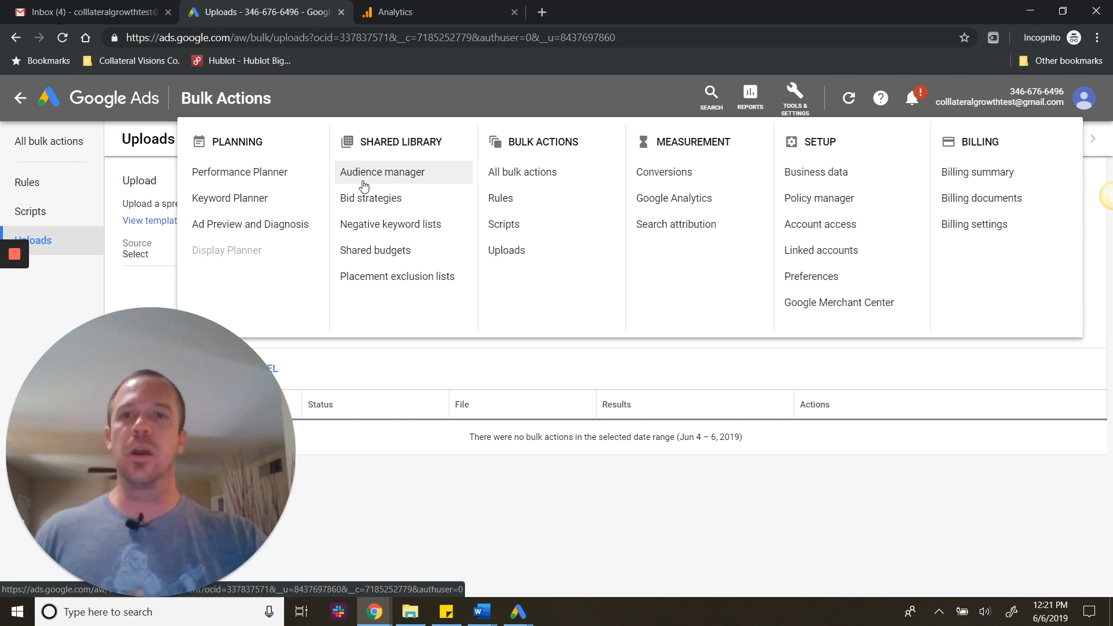
pyautogui.click(375, 174)
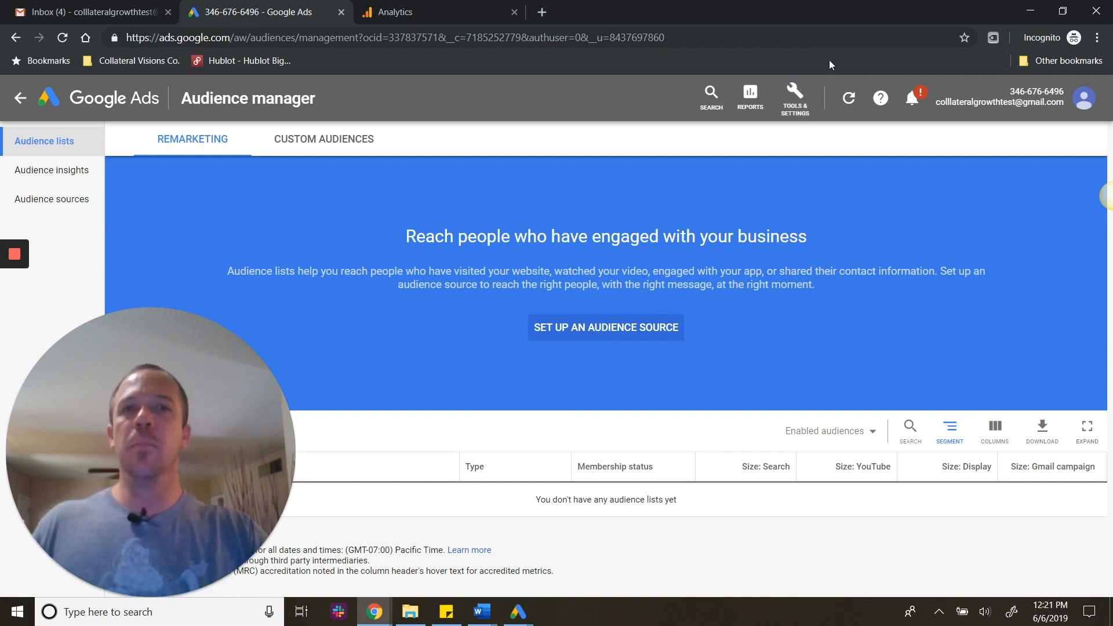
pyautogui.click(795, 99)
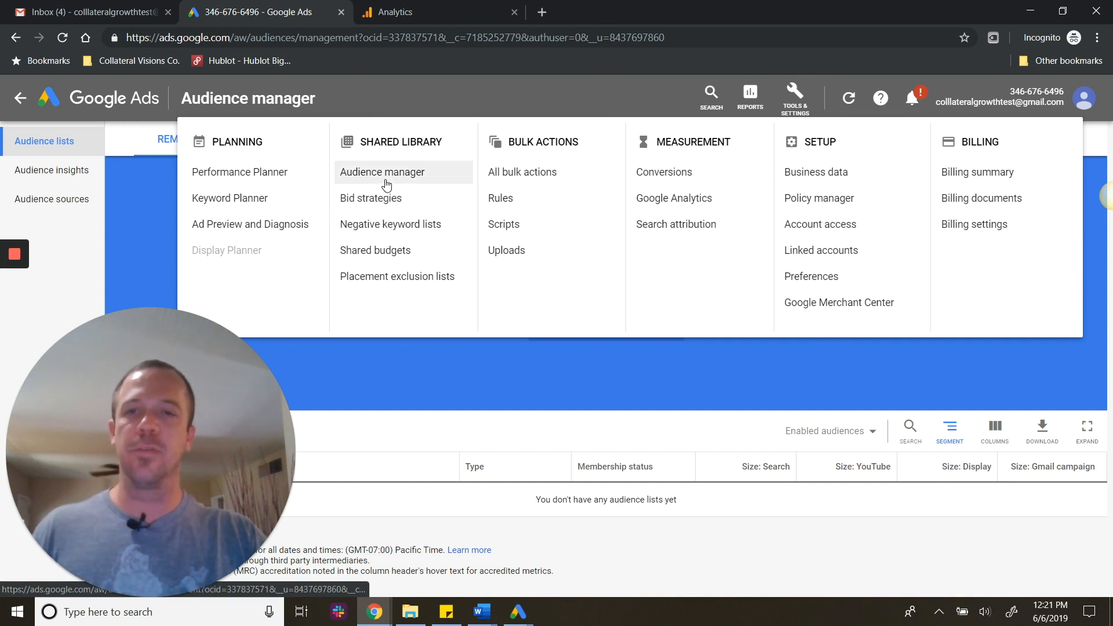
pyautogui.click(383, 207)
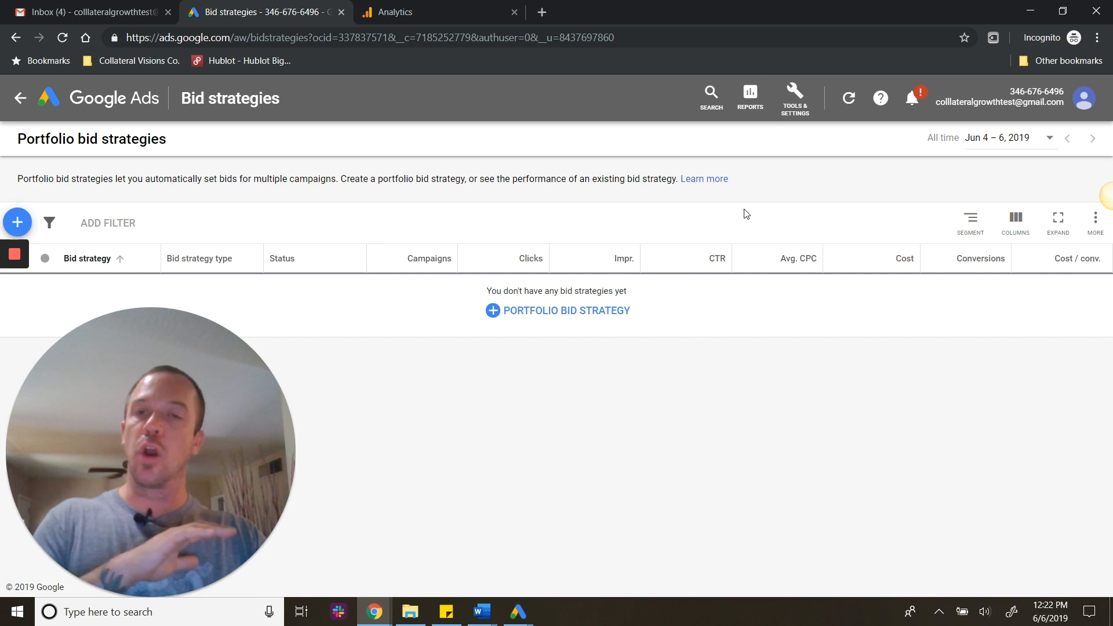
# Step: Open the Negative keyword lists page of the shared library
pyautogui.click(794, 109)
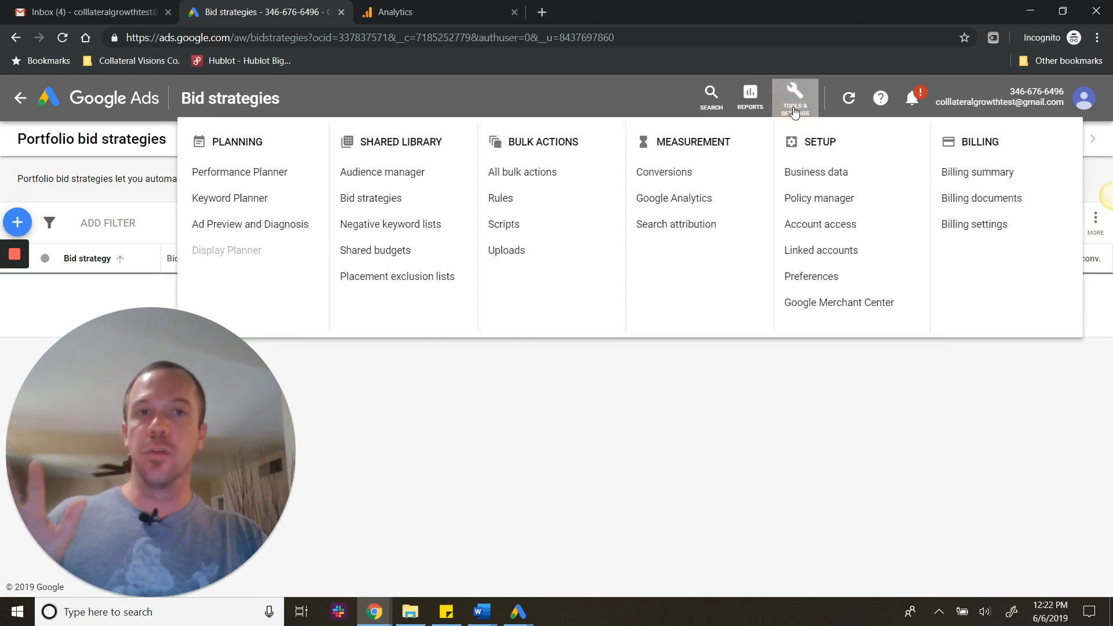
pyautogui.click(387, 226)
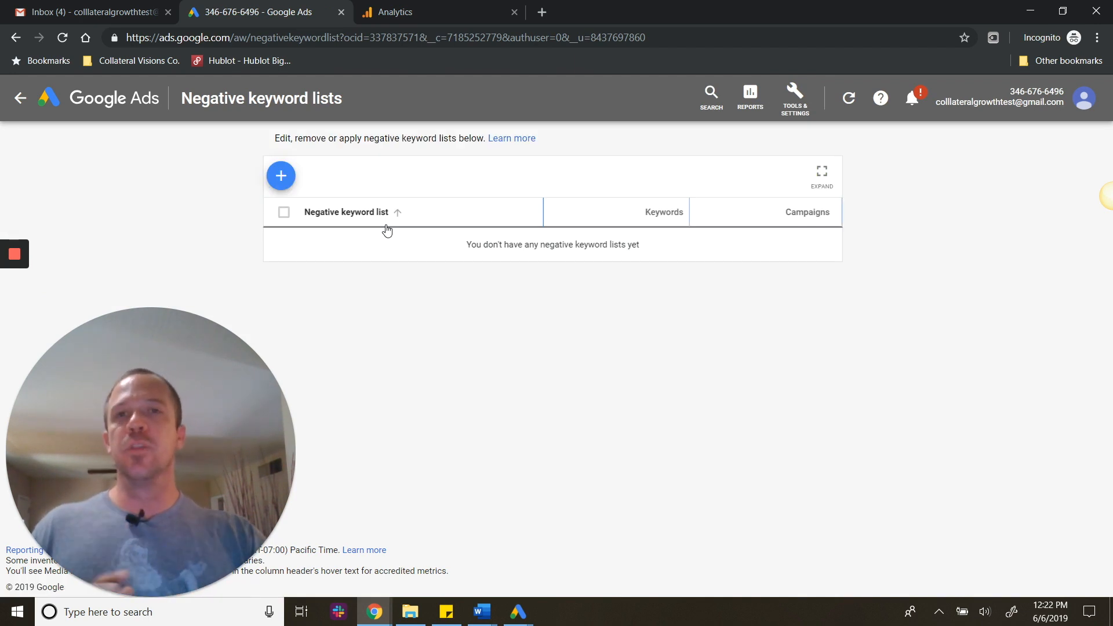
pyautogui.click(541, 12)
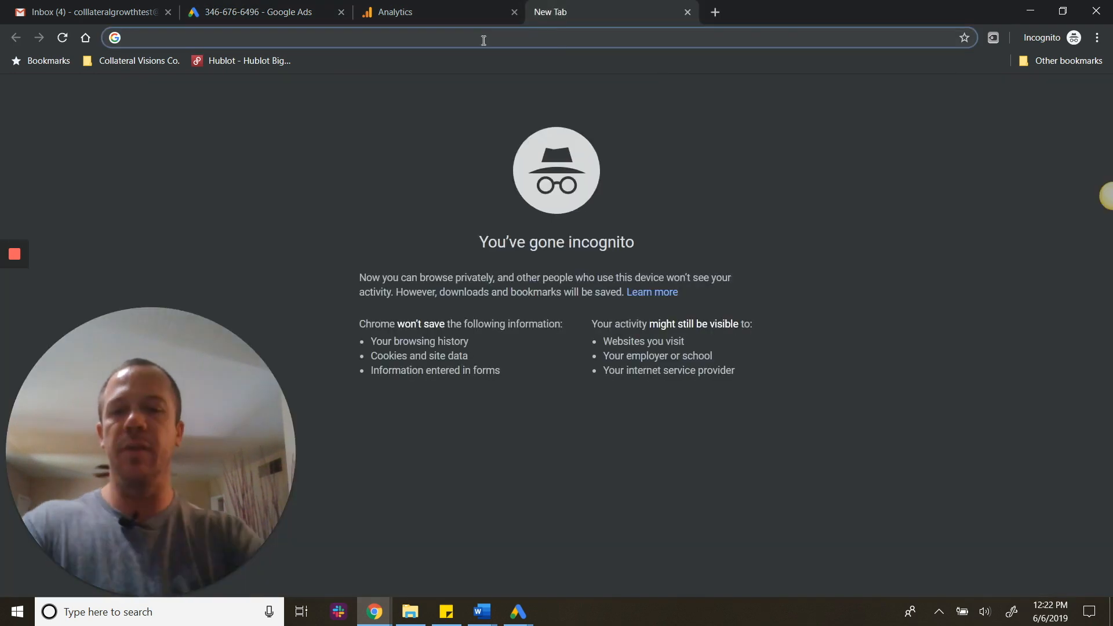
pyautogui.write('nega')
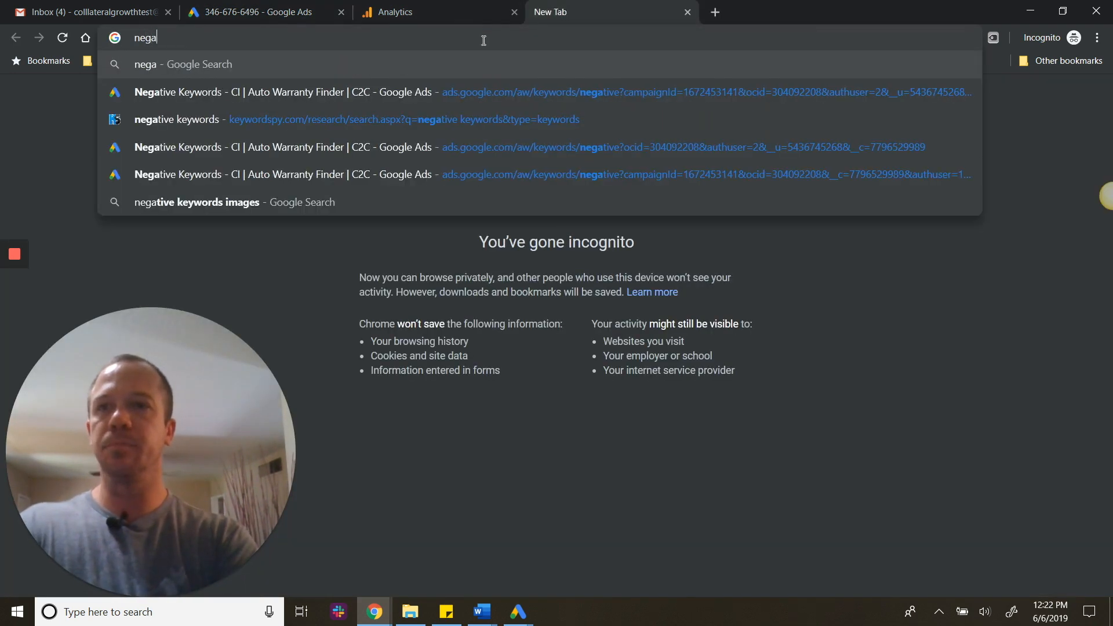
pyautogui.click(200, 120)
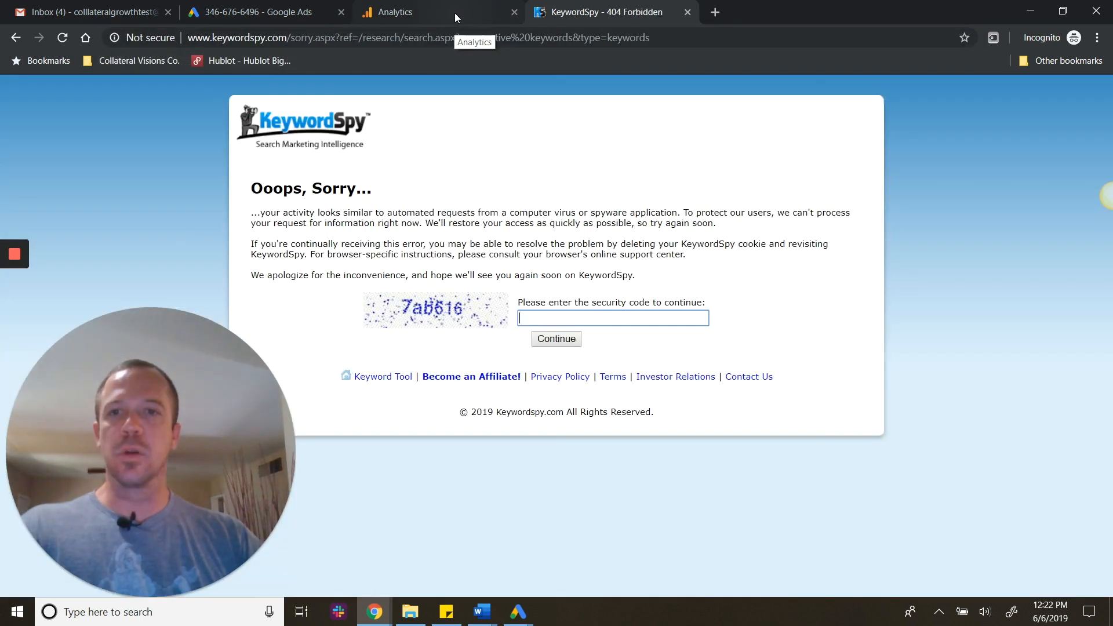
pyautogui.click(688, 12)
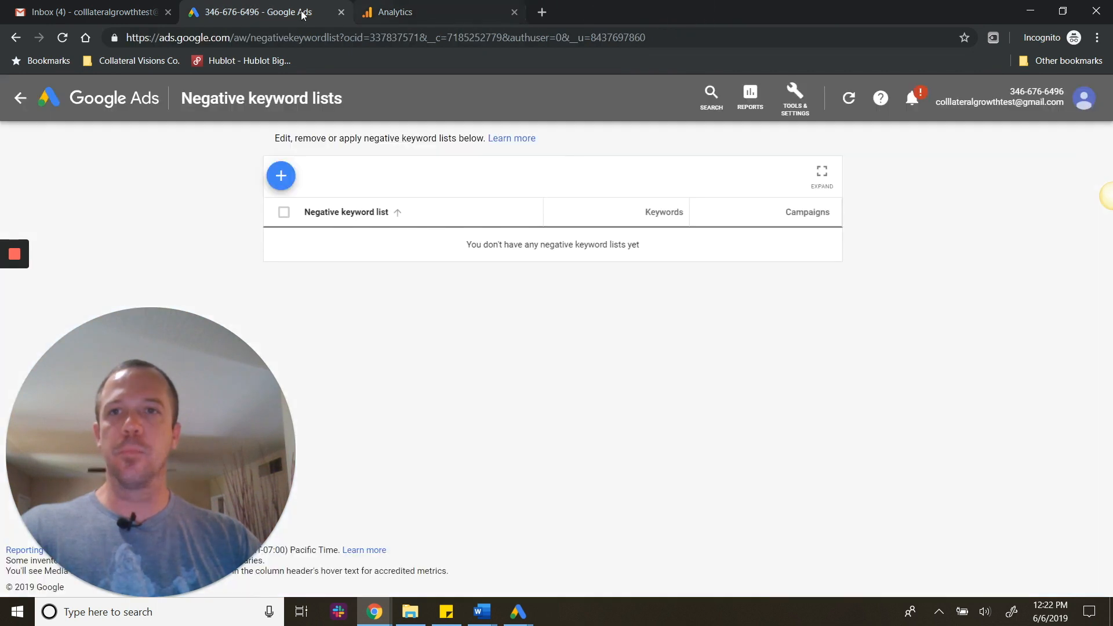
# Step: Start a new negative keyword list and name it Account
pyautogui.click(281, 176)
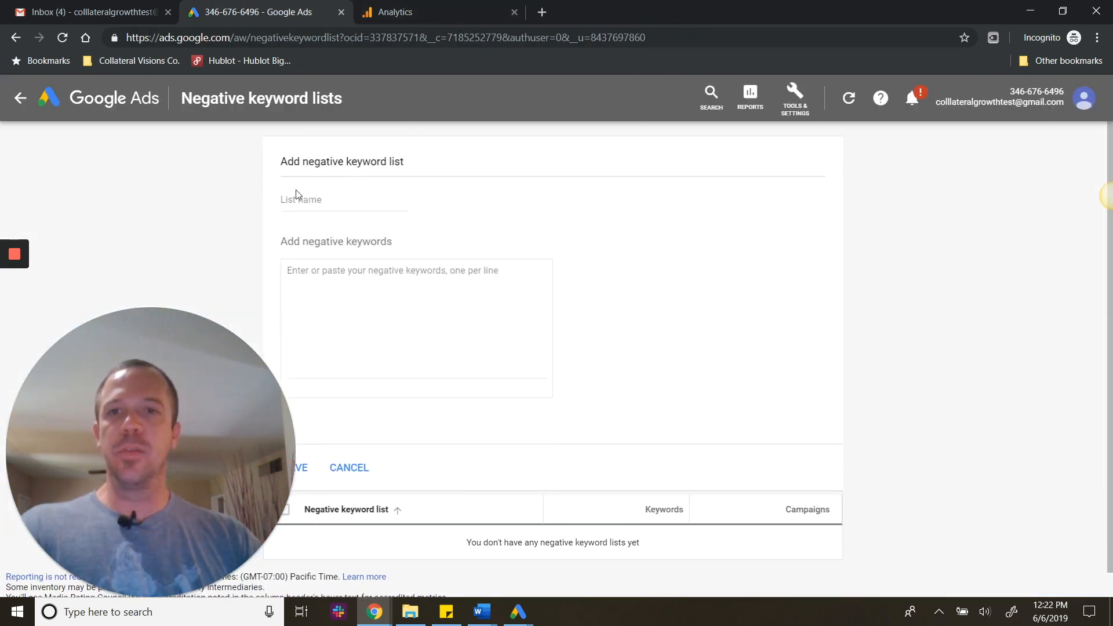
pyautogui.click(324, 296)
pyautogui.click(294, 199)
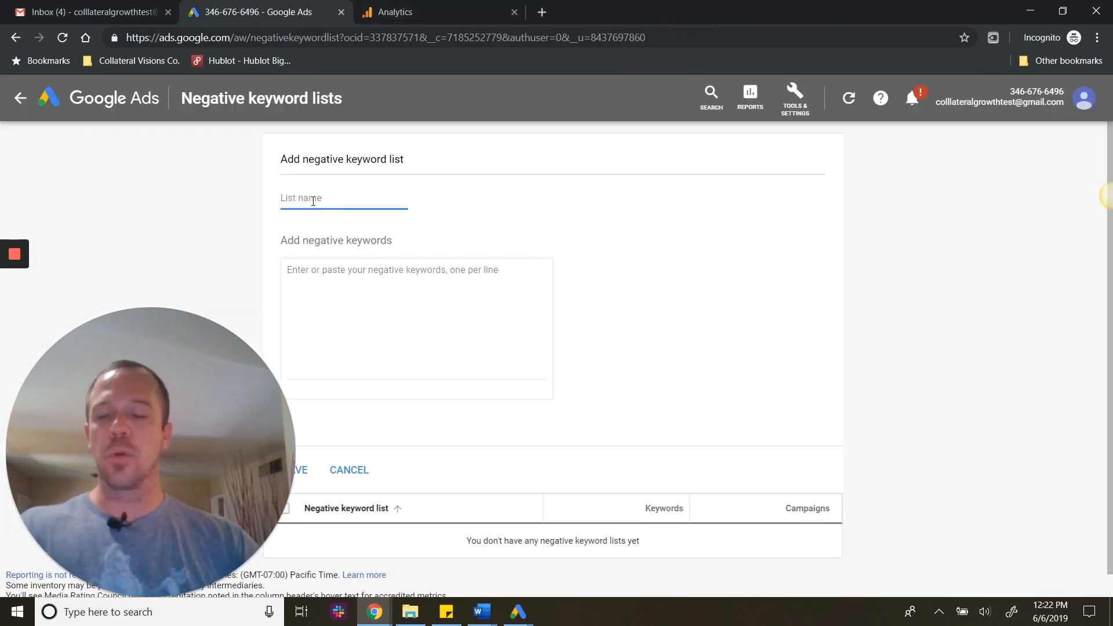
pyautogui.write('Accoun')
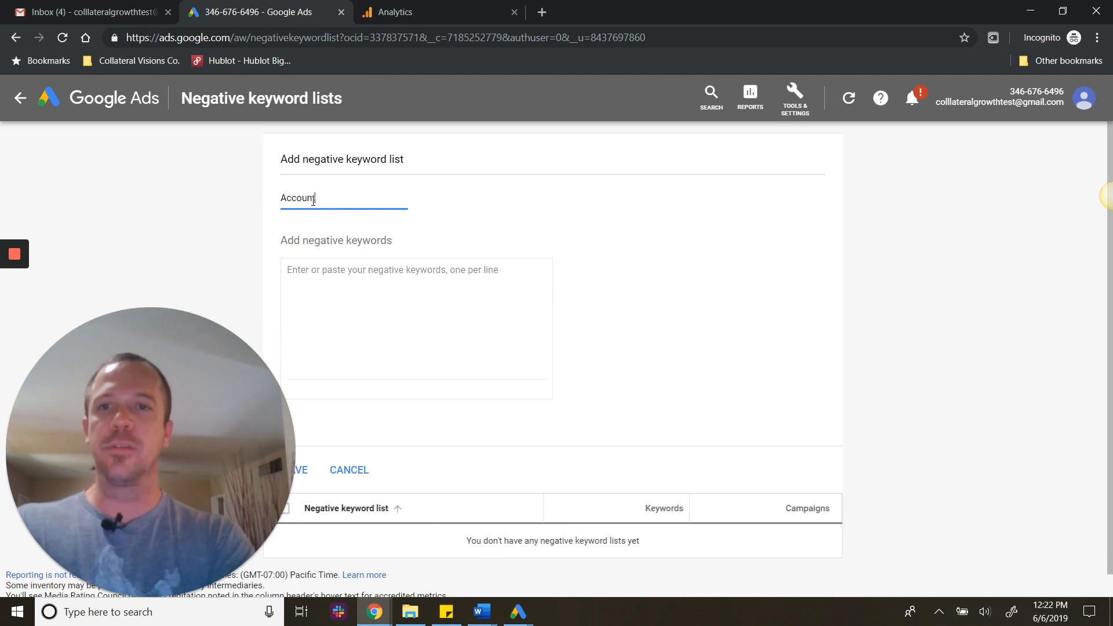
pyautogui.write('t')
# Step: Add the negative keywords porn, classes, job, jobs and employment, one per line, and save the list
pyautogui.click(330, 273)
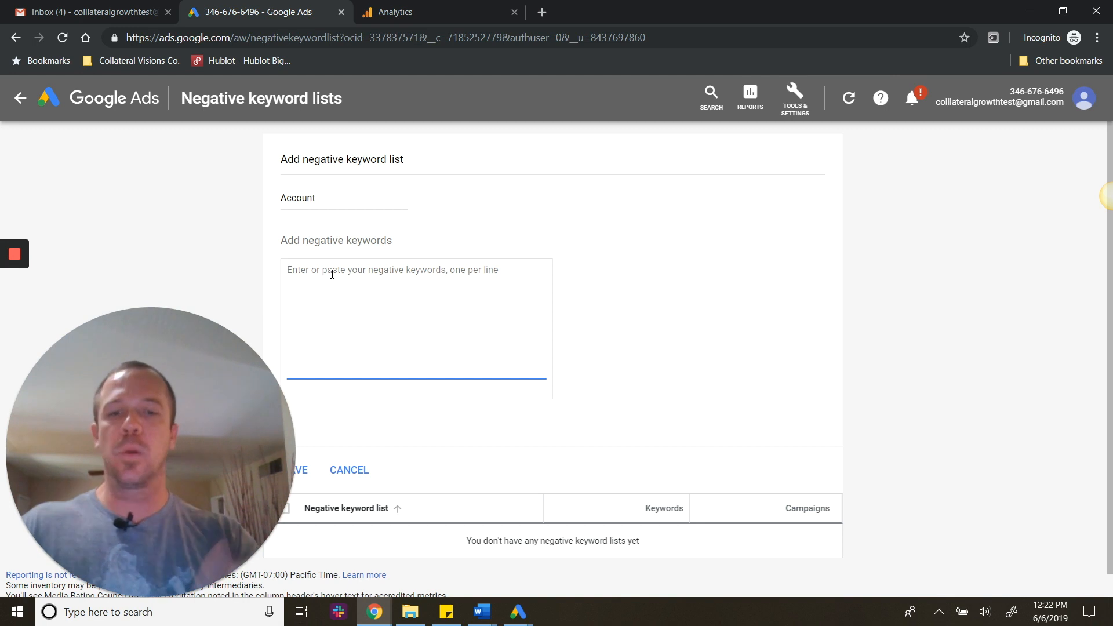
pyautogui.write('porn')
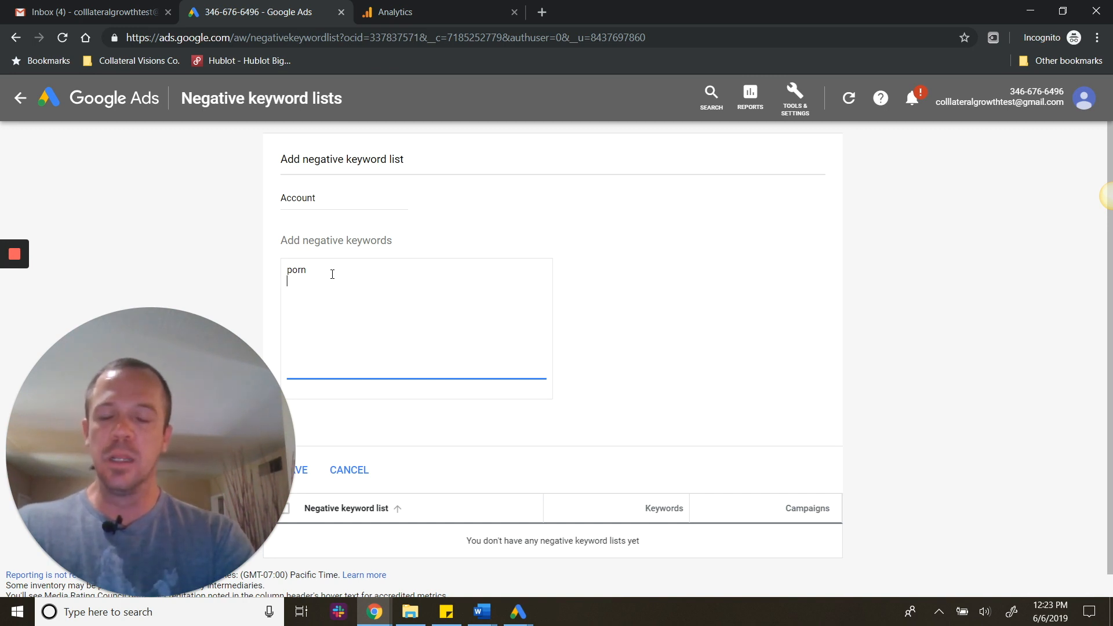
pyautogui.write('class')
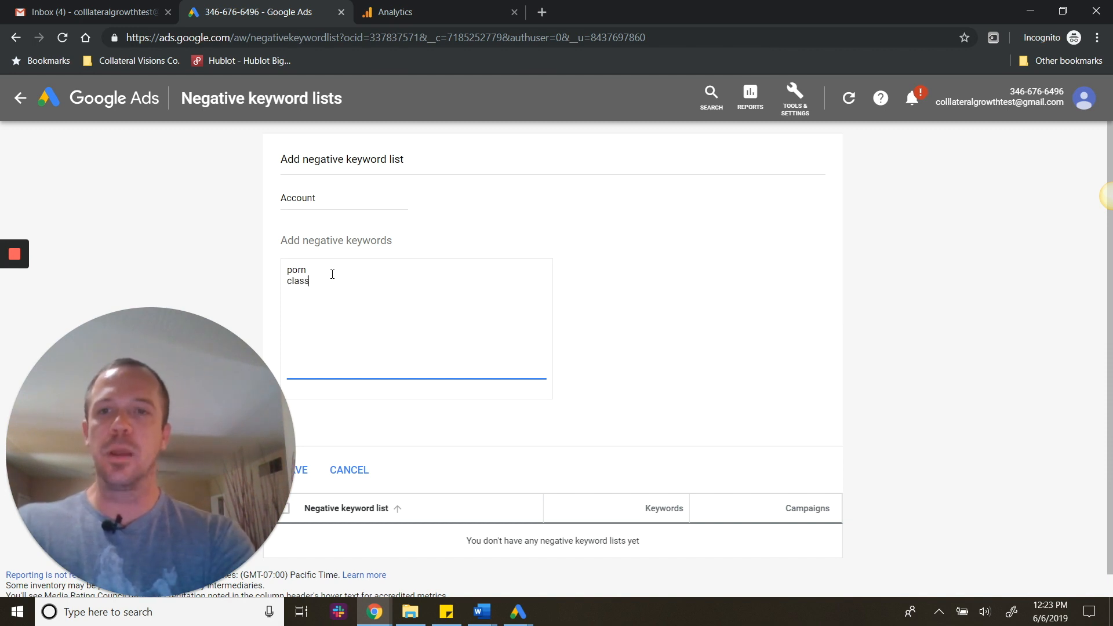
pyautogui.write('es')
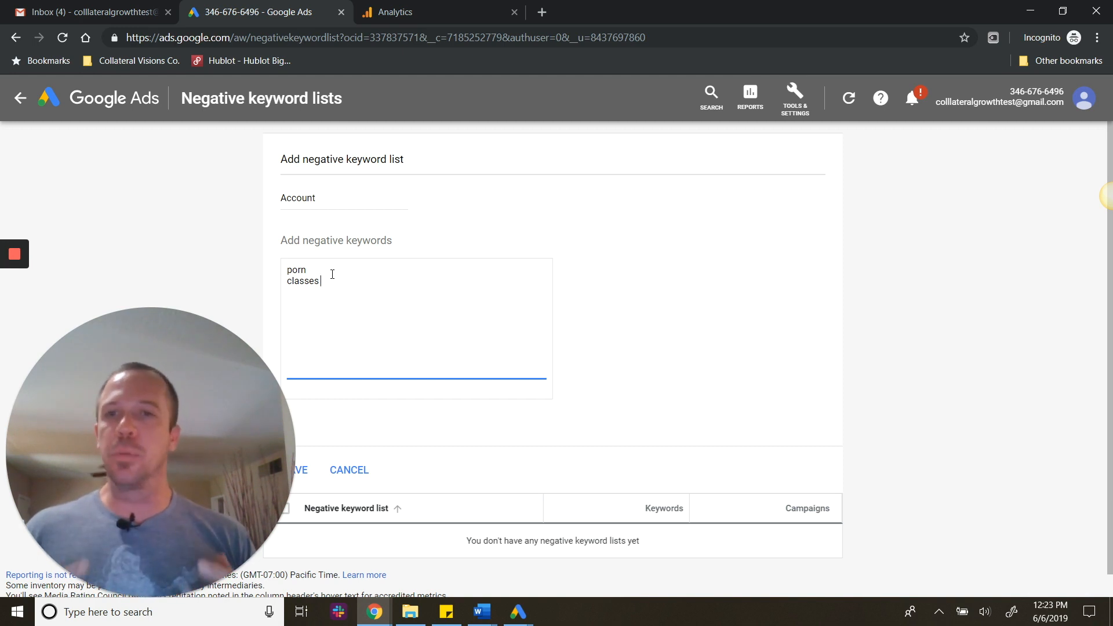
pyautogui.press('Return')
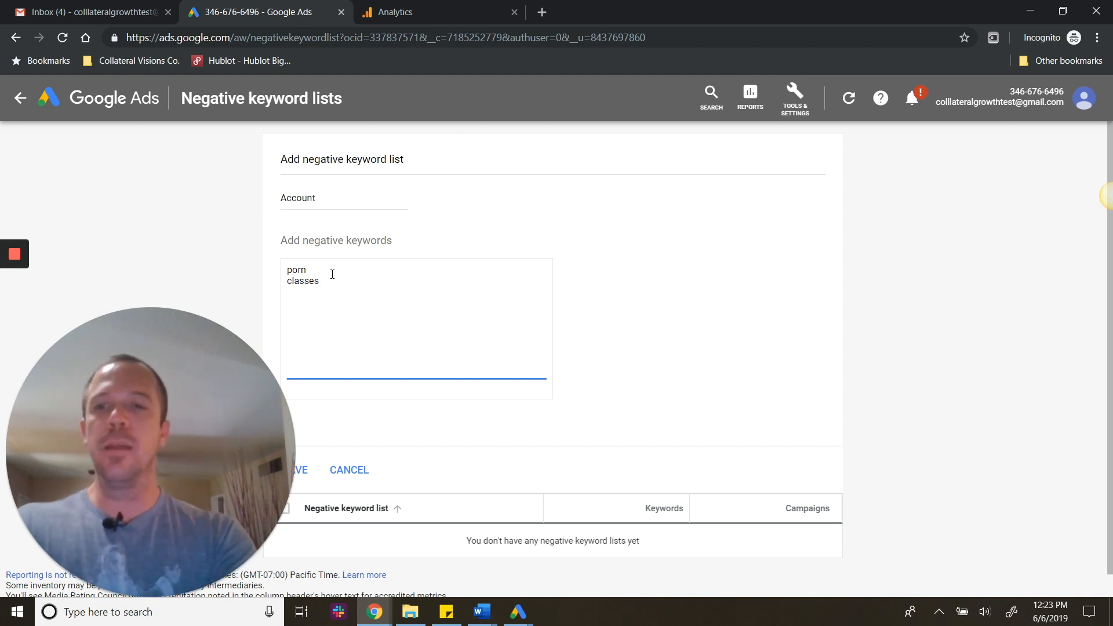
pyautogui.write('job')
pyautogui.press('Return')
pyautogui.write('job')
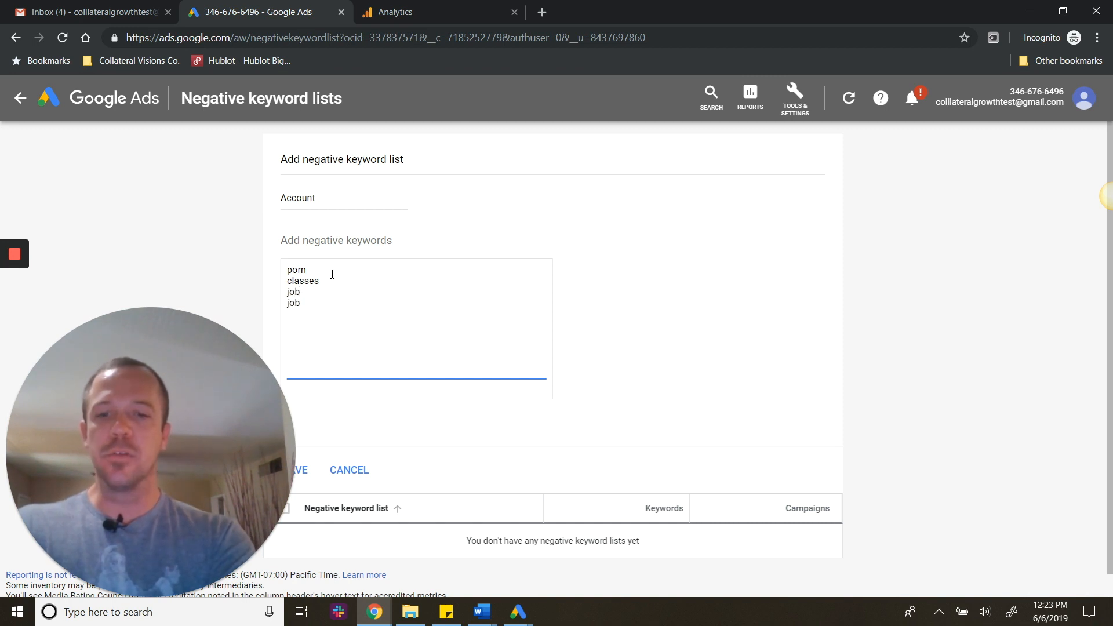
pyautogui.write('s')
pyautogui.press('Return')
pyautogui.write('employment')
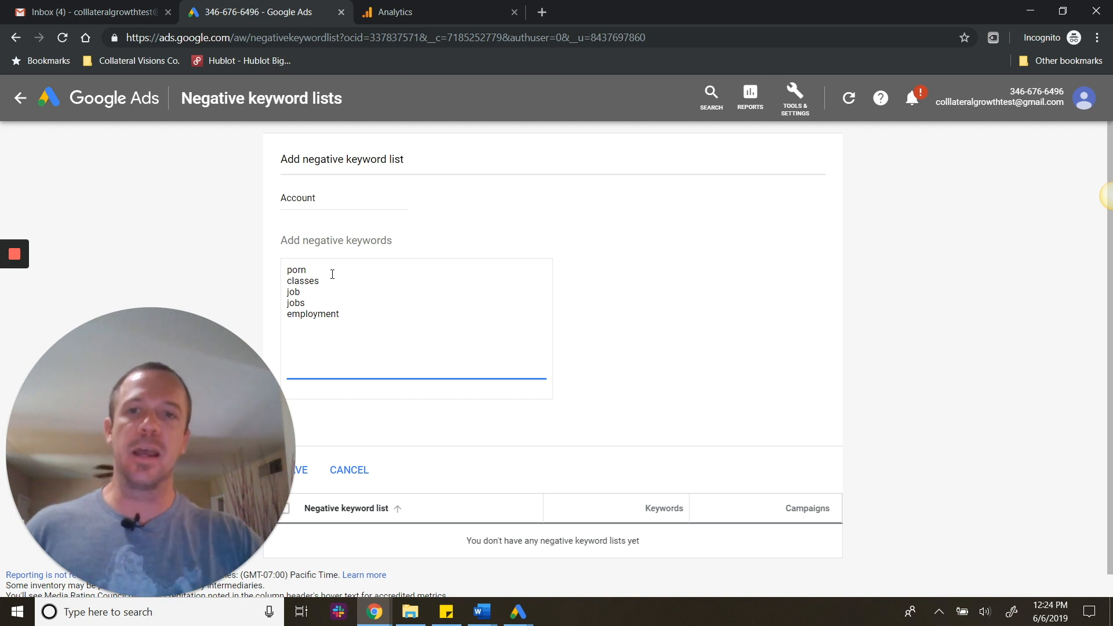
pyautogui.scroll(-1, 332, 274)
pyautogui.click(304, 445)
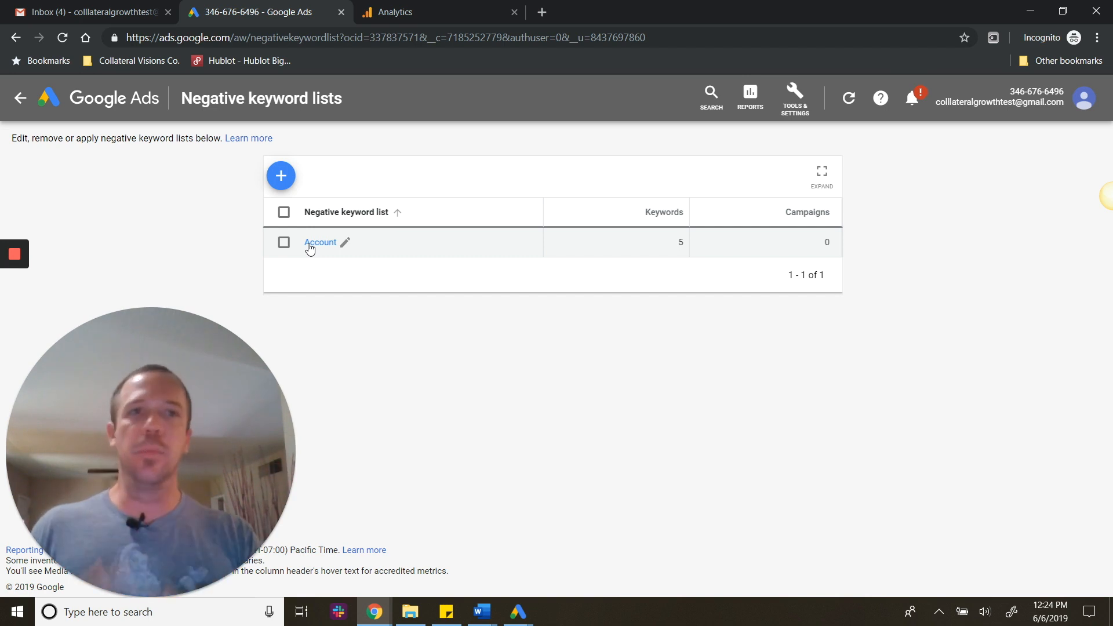
# Step: Open the Placement exclusion lists page of the shared library and show the options for adding a list
pyautogui.click(795, 102)
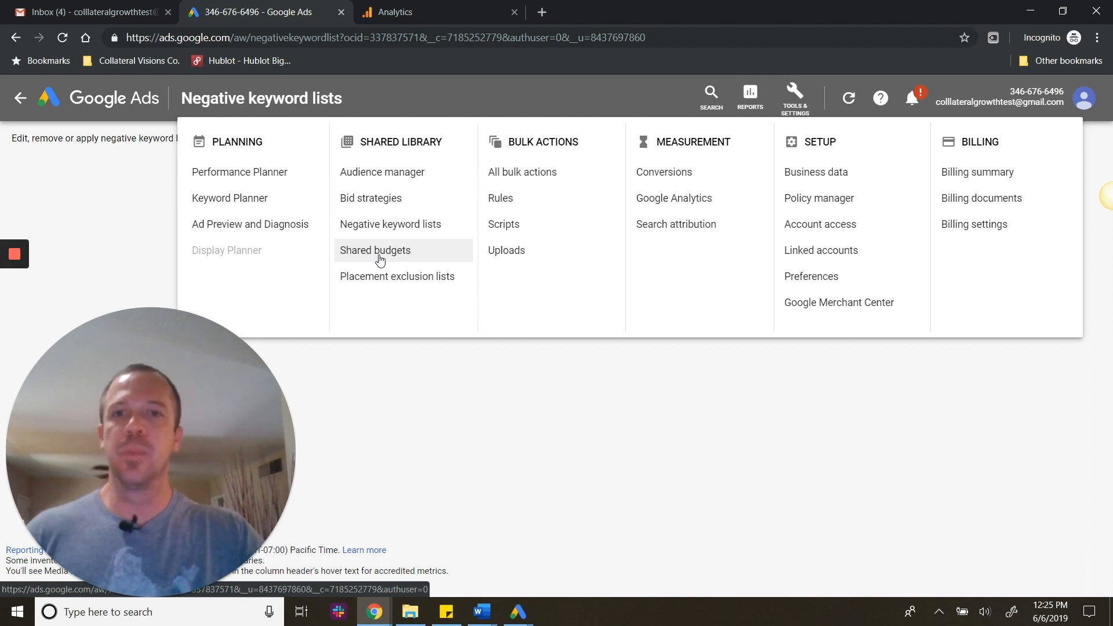
pyautogui.click(387, 277)
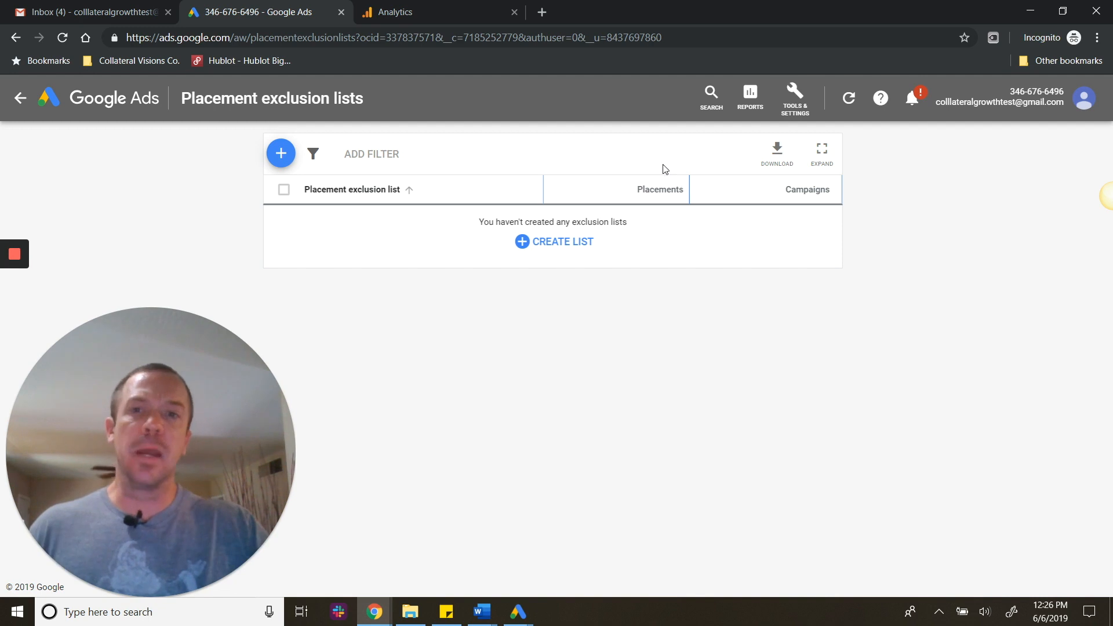
pyautogui.click(281, 154)
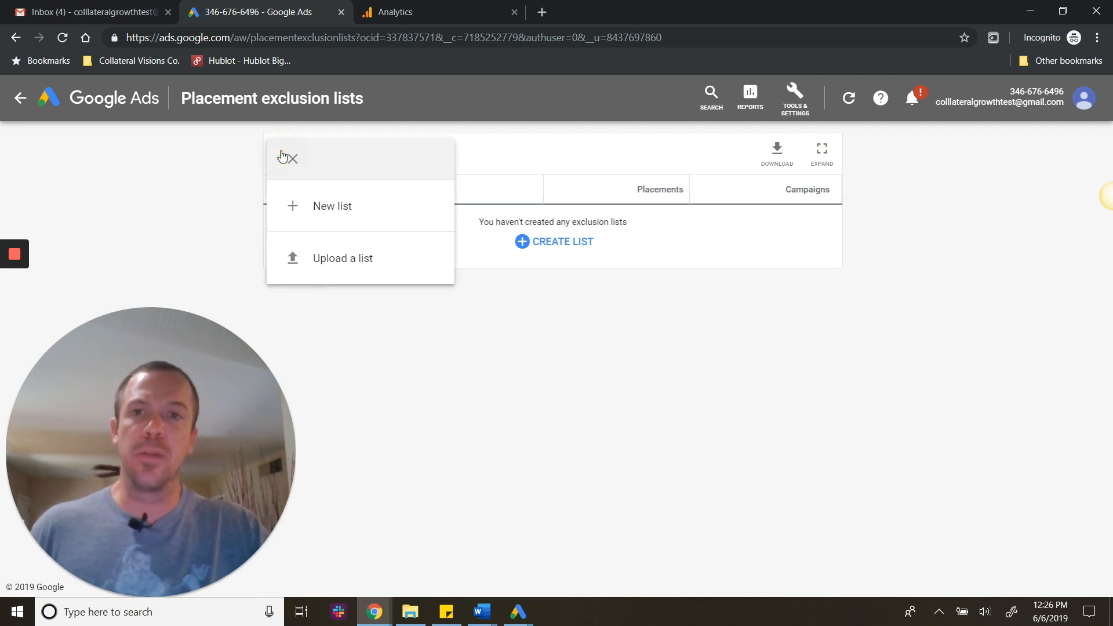
# Step: Start a new placement exclusion list and name it BAd URL
pyautogui.click(332, 214)
pyautogui.click(320, 199)
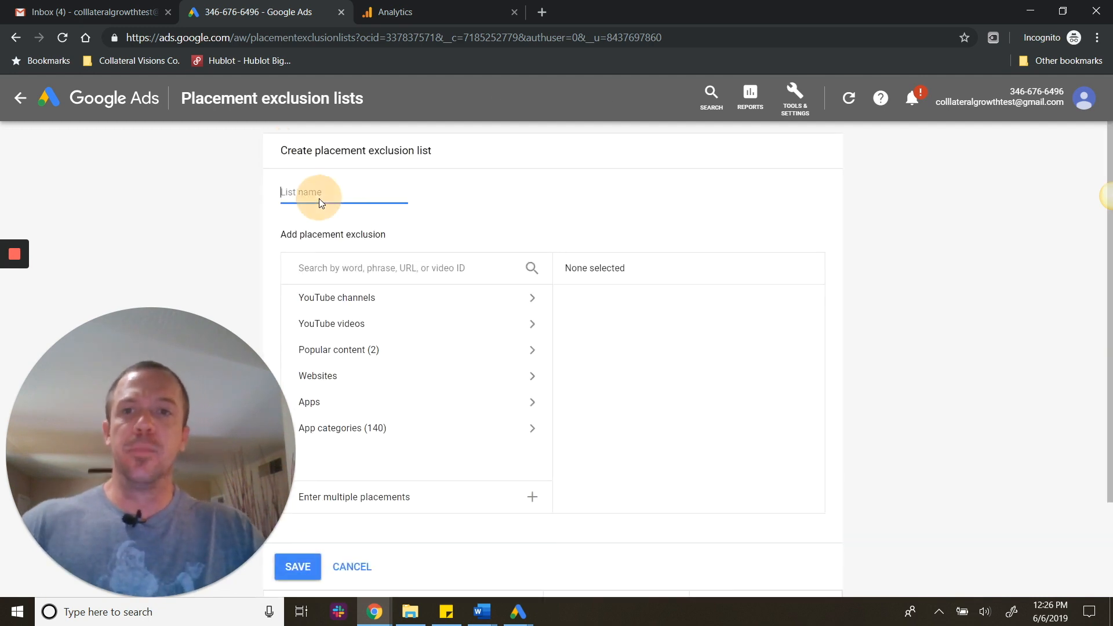
pyautogui.write('BAd URL')
pyautogui.click(373, 267)
pyautogui.write('pof.com')
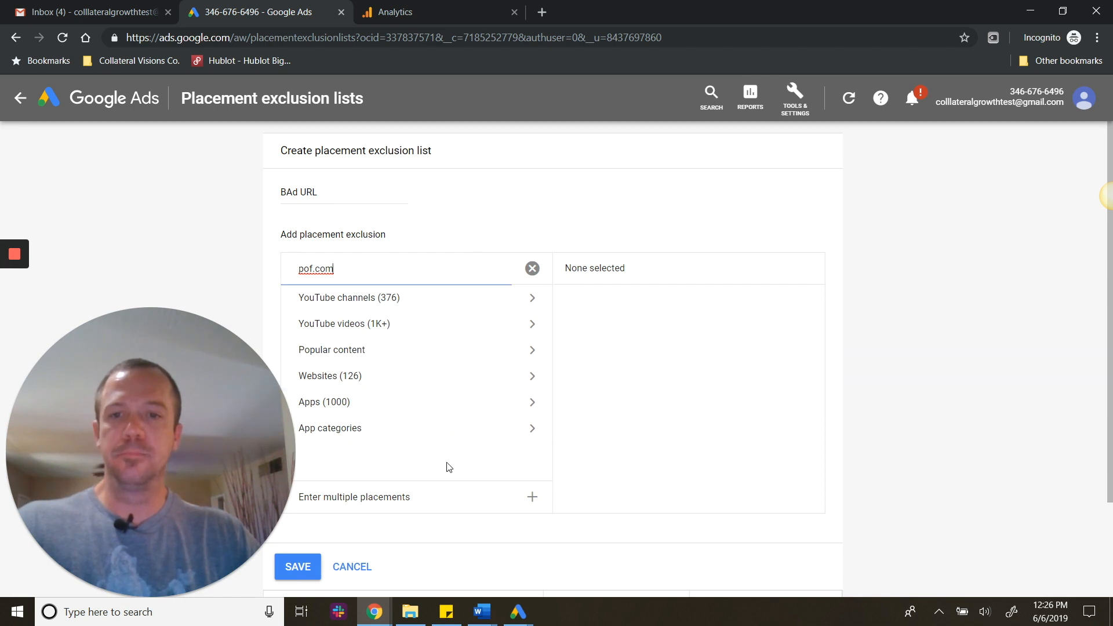
pyautogui.click(531, 496)
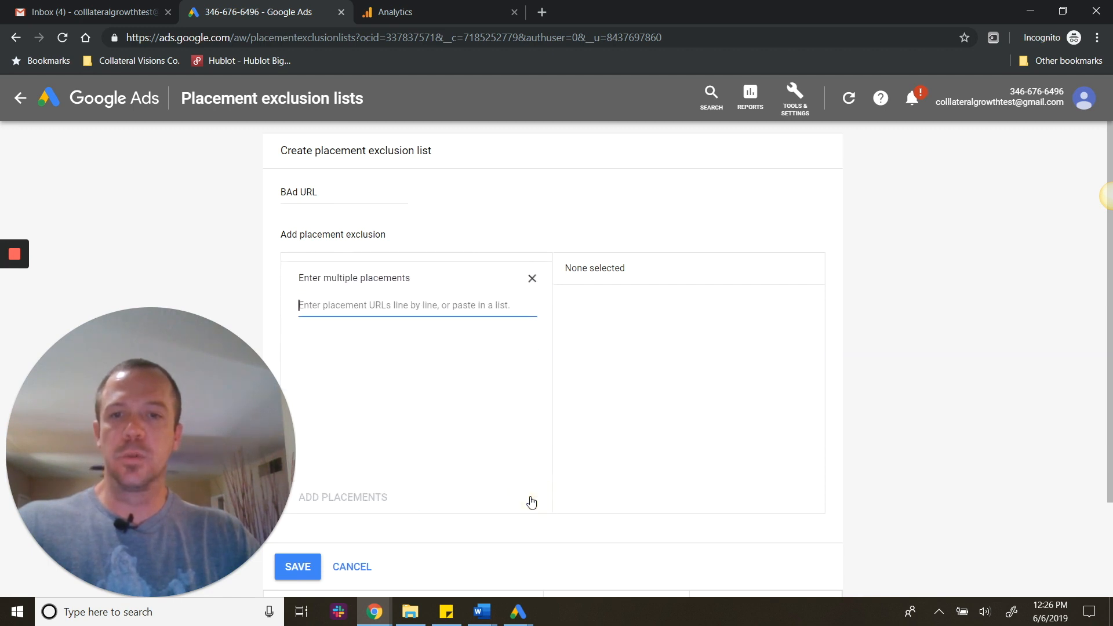
pyautogui.write('www.pof.com')
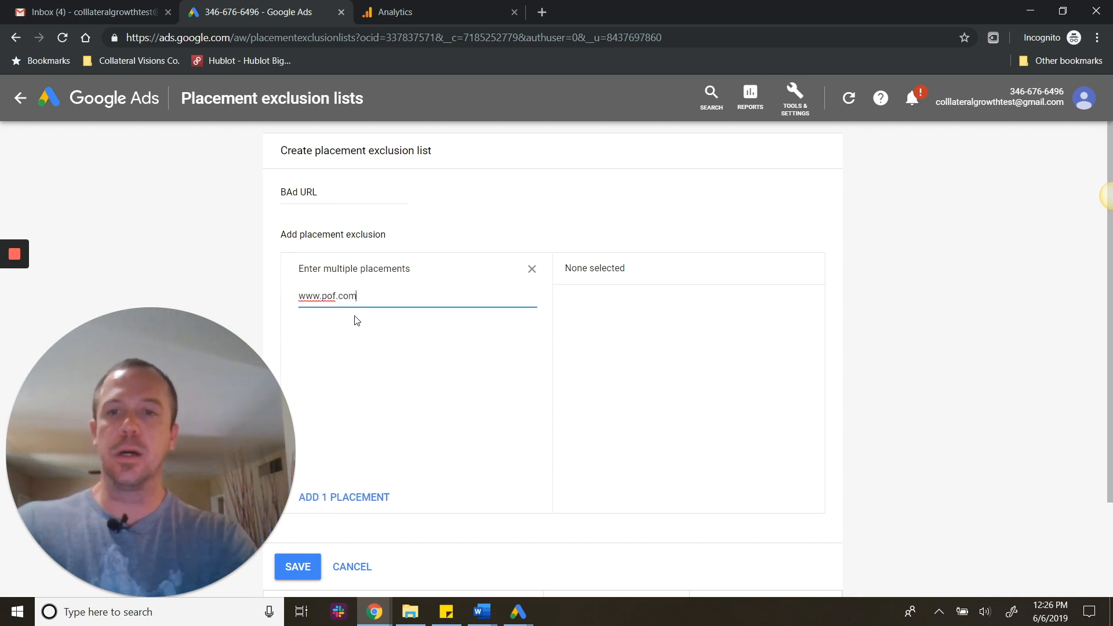
pyautogui.click(361, 497)
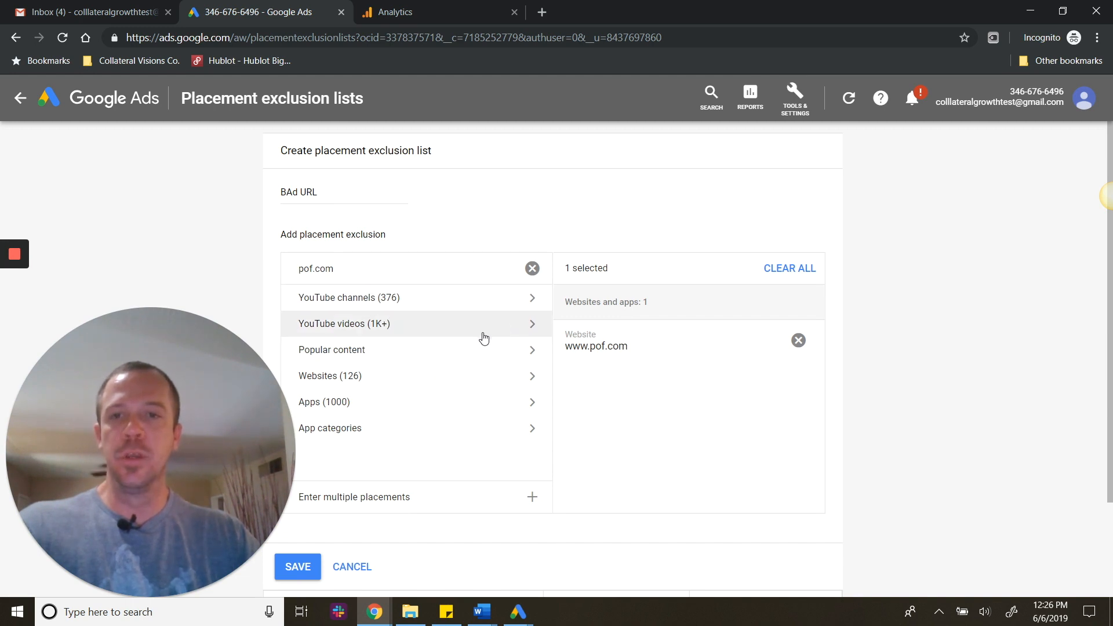
# Step: From the matching websites, exclude pof.de, seekinglavenderlane.com, beyondblackwhite.com, match.com, intl2.match.com, cn.match.com and match.ca
pyautogui.click(533, 380)
pyautogui.click(307, 337)
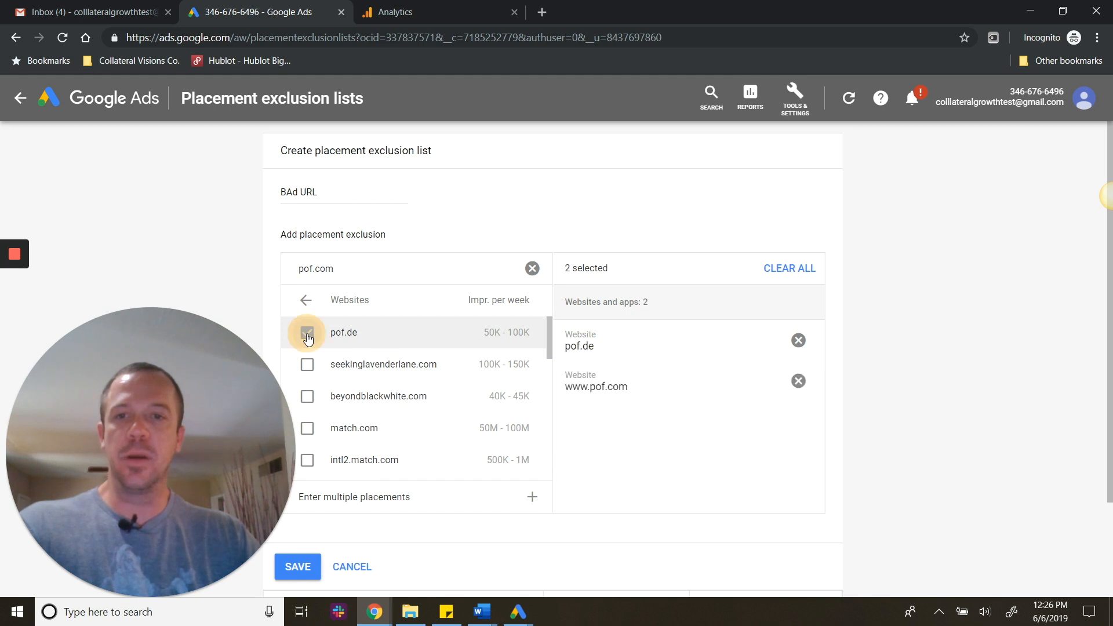
pyautogui.click(308, 364)
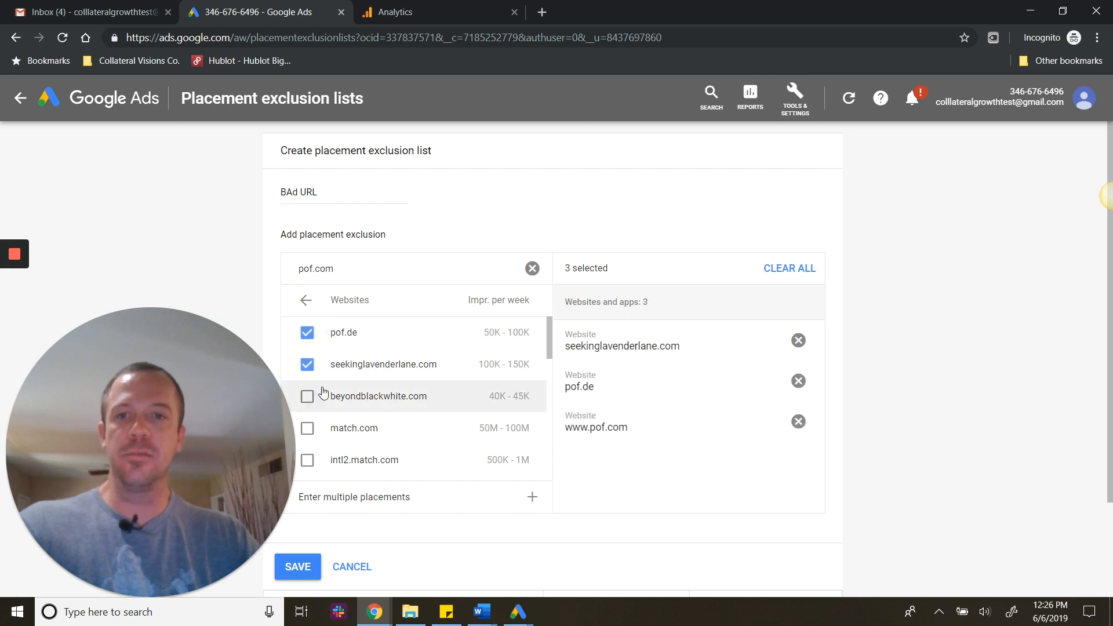
pyautogui.click(307, 396)
pyautogui.scroll(-1, 313, 421)
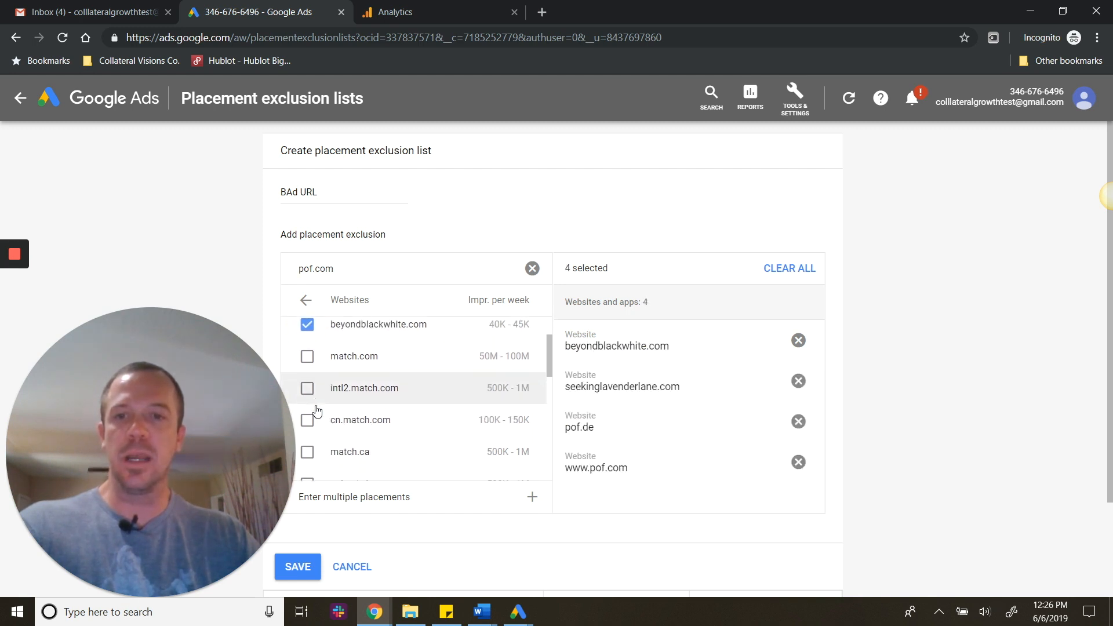
pyautogui.click(307, 355)
pyautogui.click(307, 387)
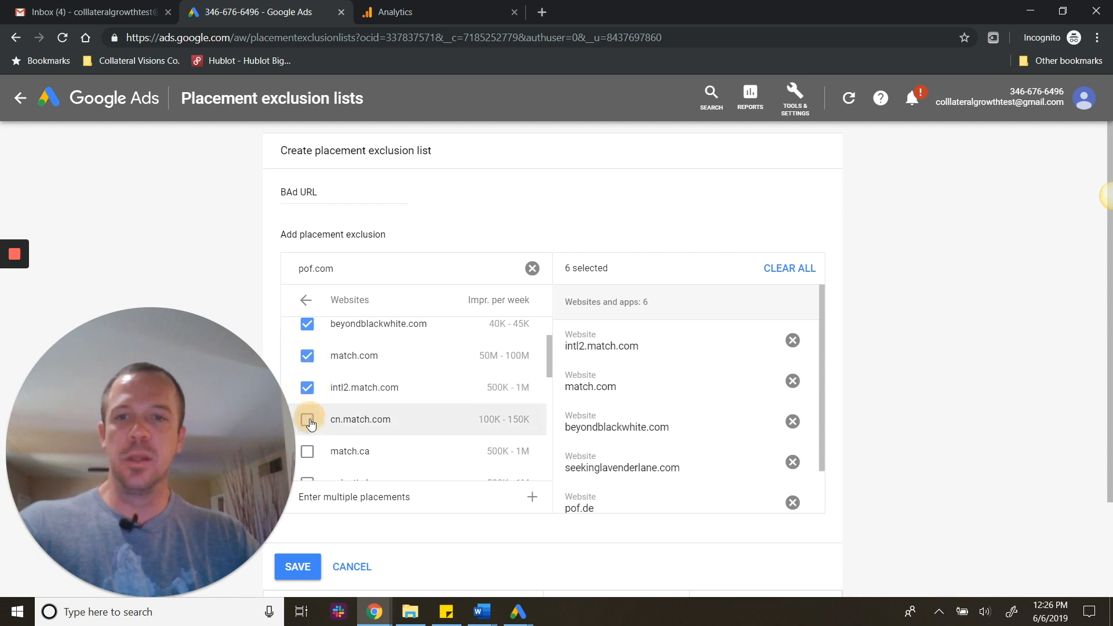
pyautogui.click(307, 419)
pyautogui.click(307, 451)
pyautogui.scroll(-1, 310, 445)
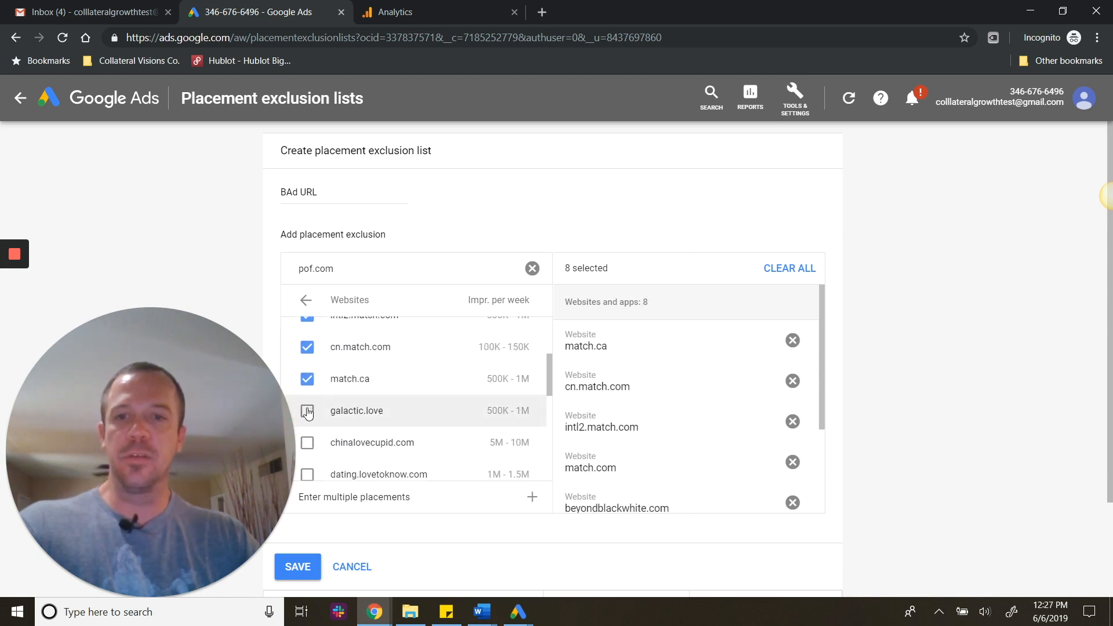
pyautogui.click(308, 412)
pyautogui.scroll(-2, 429, 390)
pyautogui.scroll(1, 430, 390)
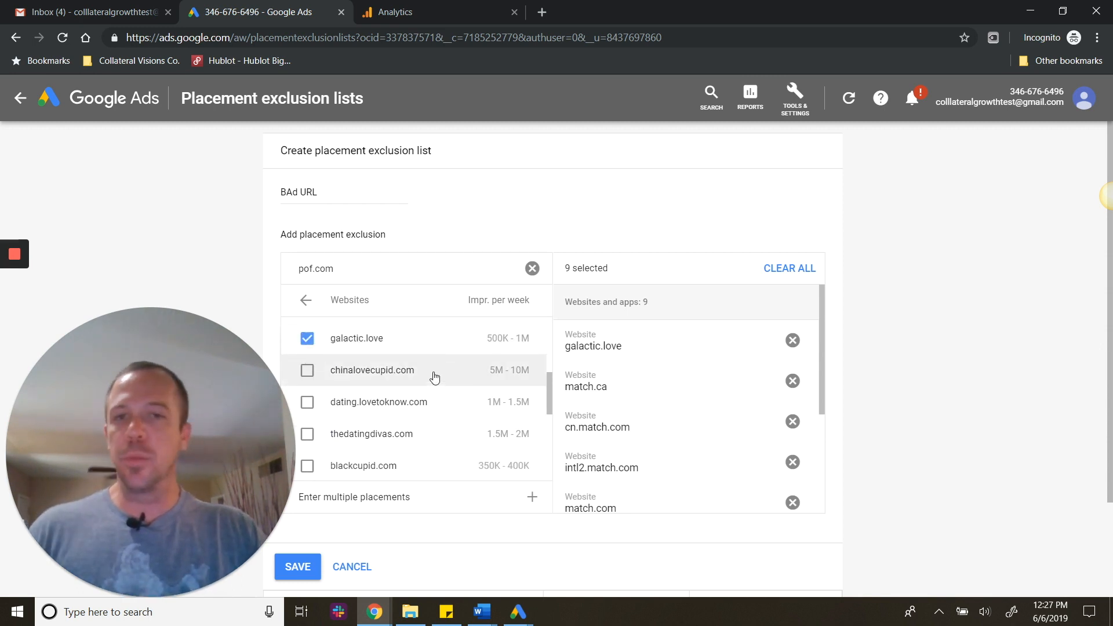
pyautogui.click(308, 340)
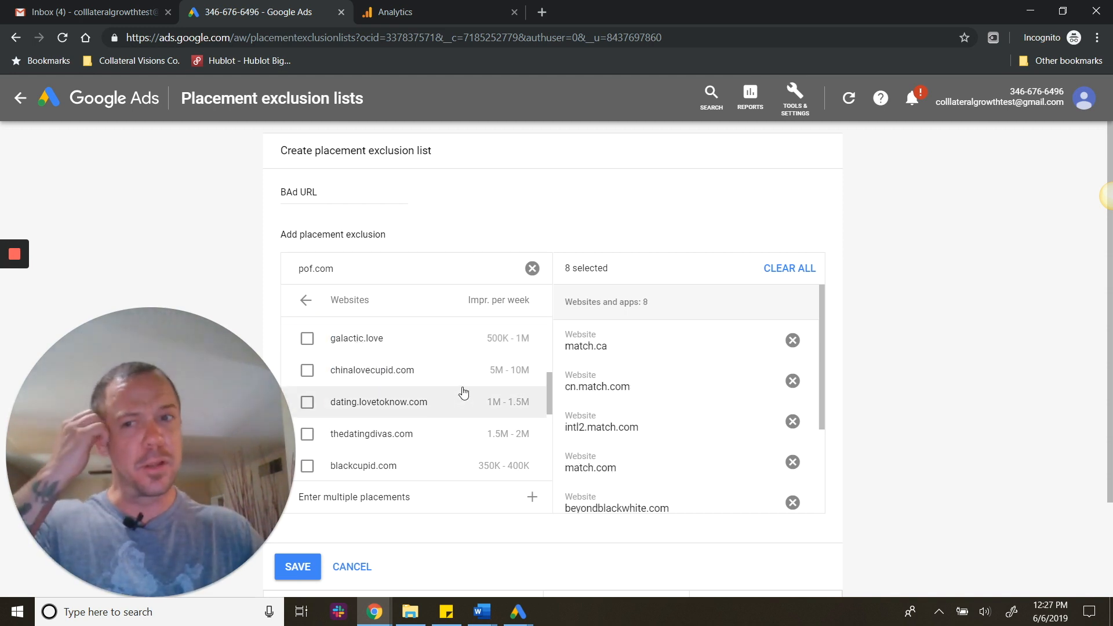
# Step: Look through the remaining website suggestions and save the placement exclusion list
pyautogui.scroll(-1, 415, 385)
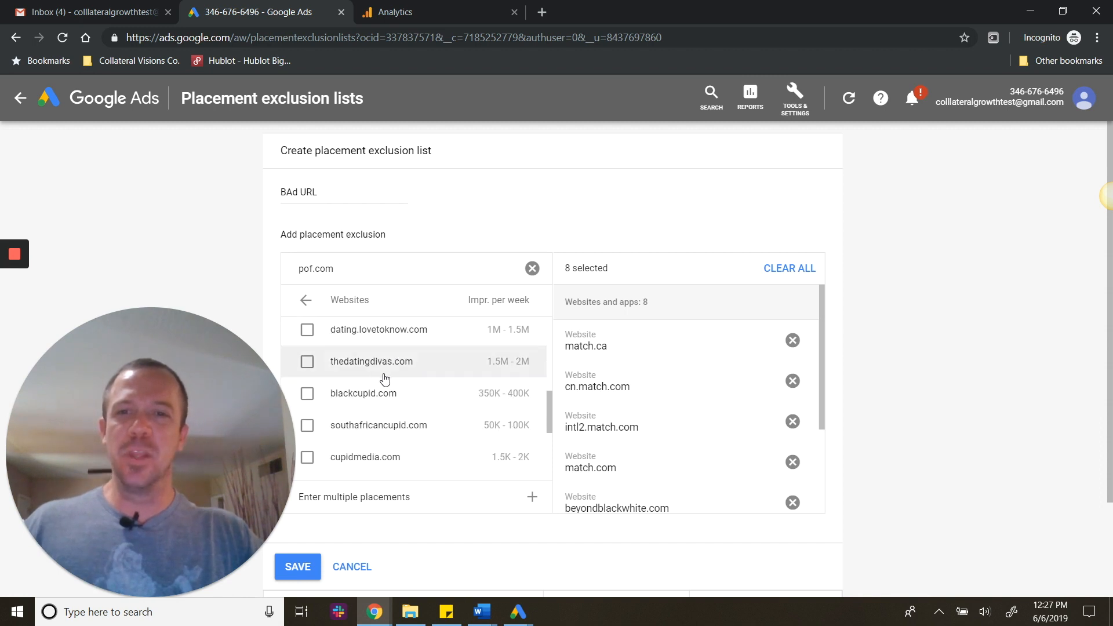
pyautogui.scroll(-3, 337, 369)
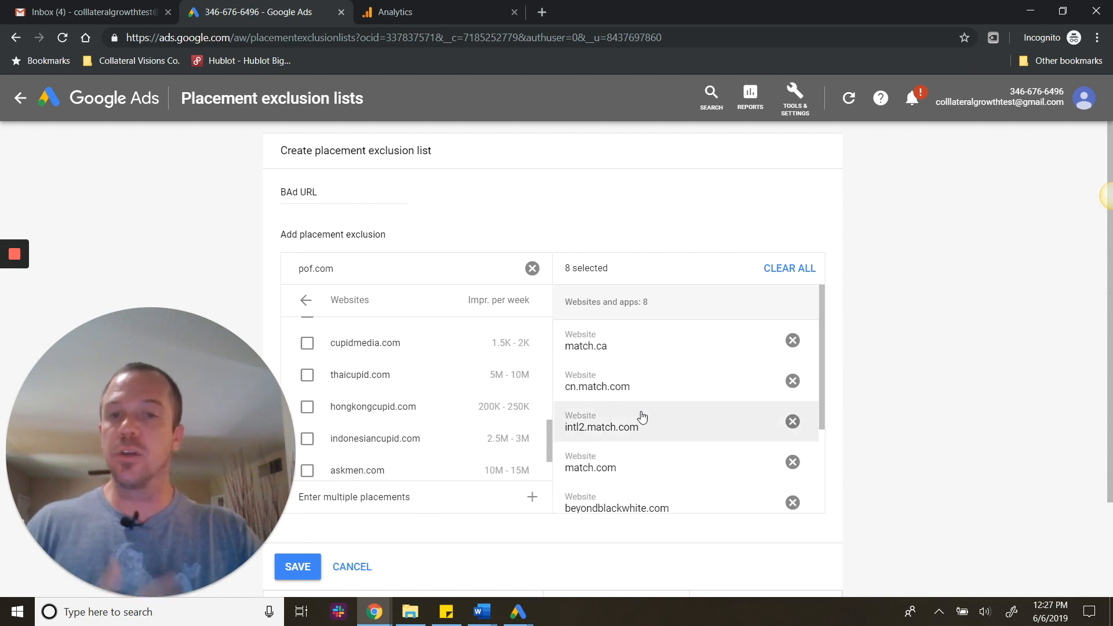
pyautogui.click(298, 568)
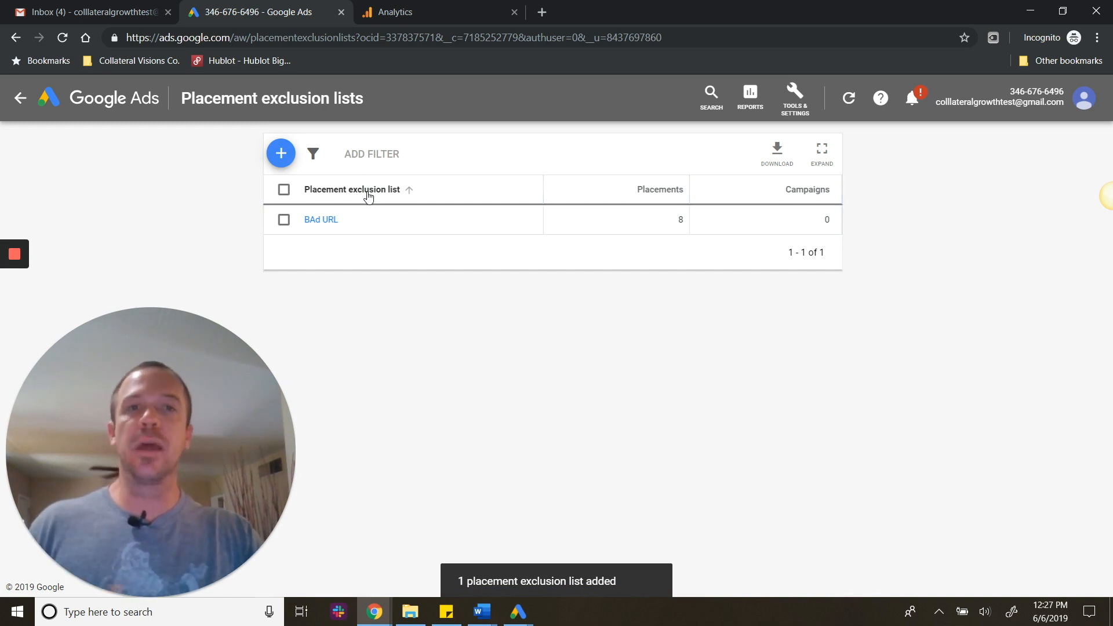
# Step: Open the Performance Planner and try to create a new plan
pyautogui.click(795, 97)
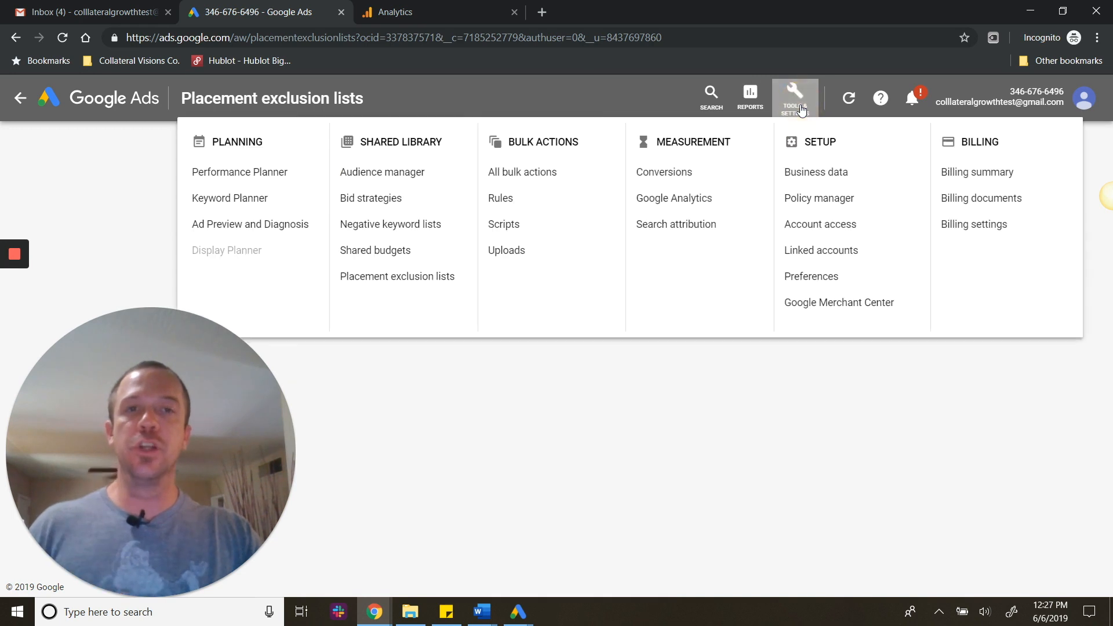
pyautogui.click(246, 185)
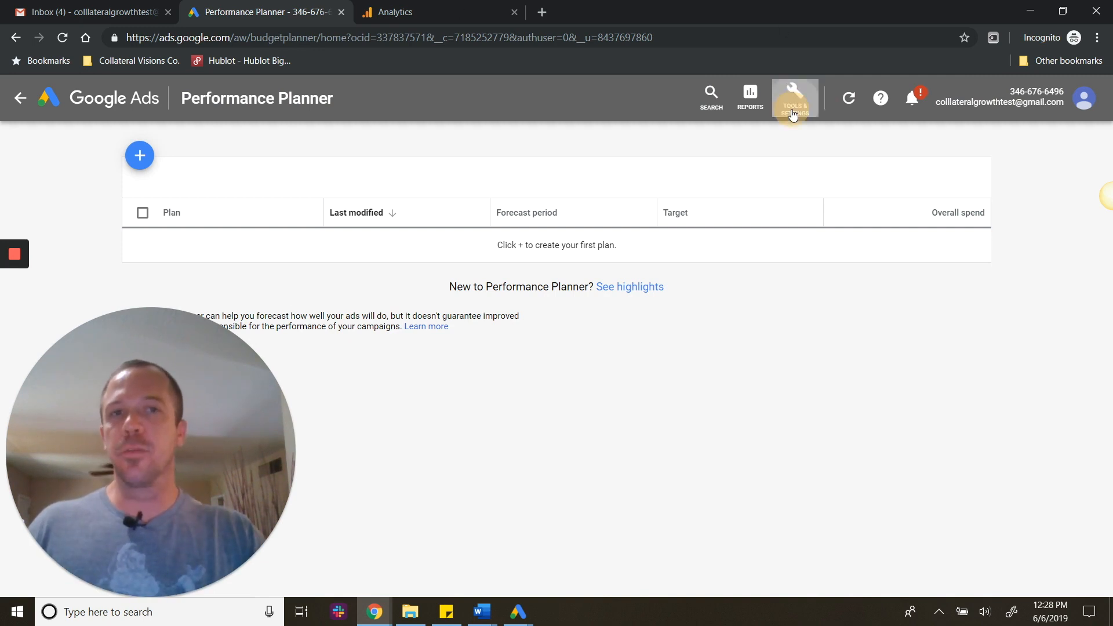
pyautogui.click(795, 113)
pyautogui.click(264, 169)
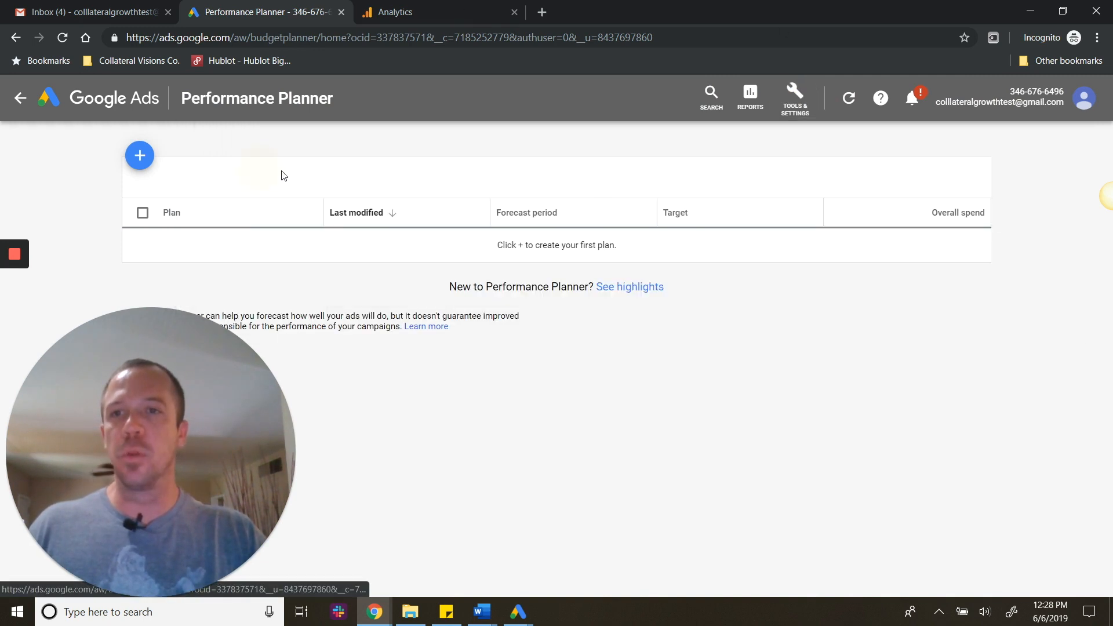
pyautogui.click(138, 160)
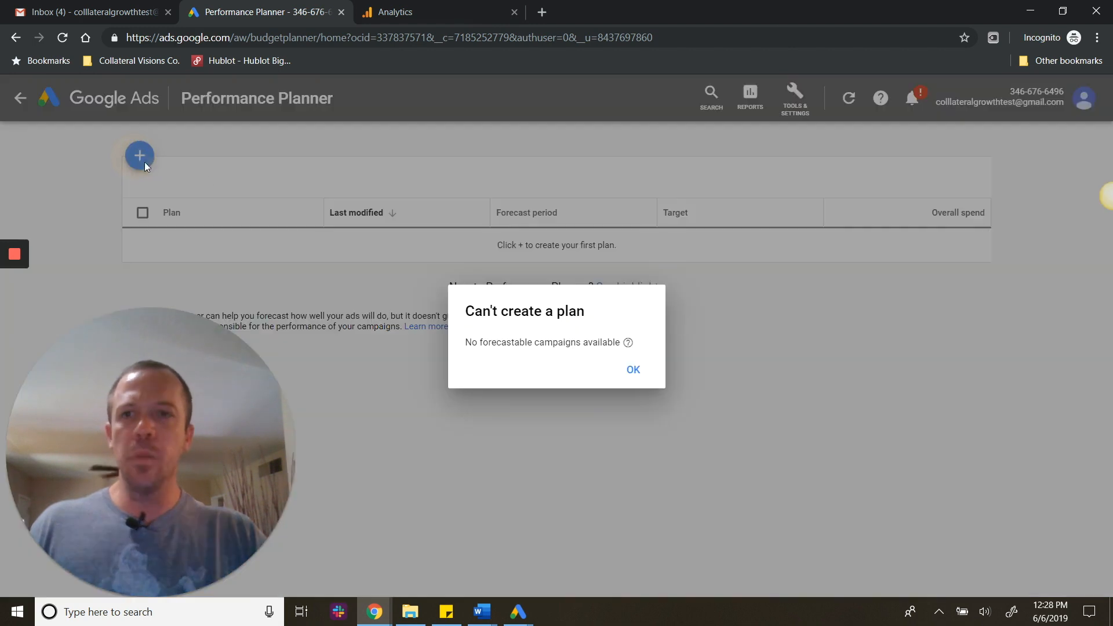
pyautogui.click(639, 374)
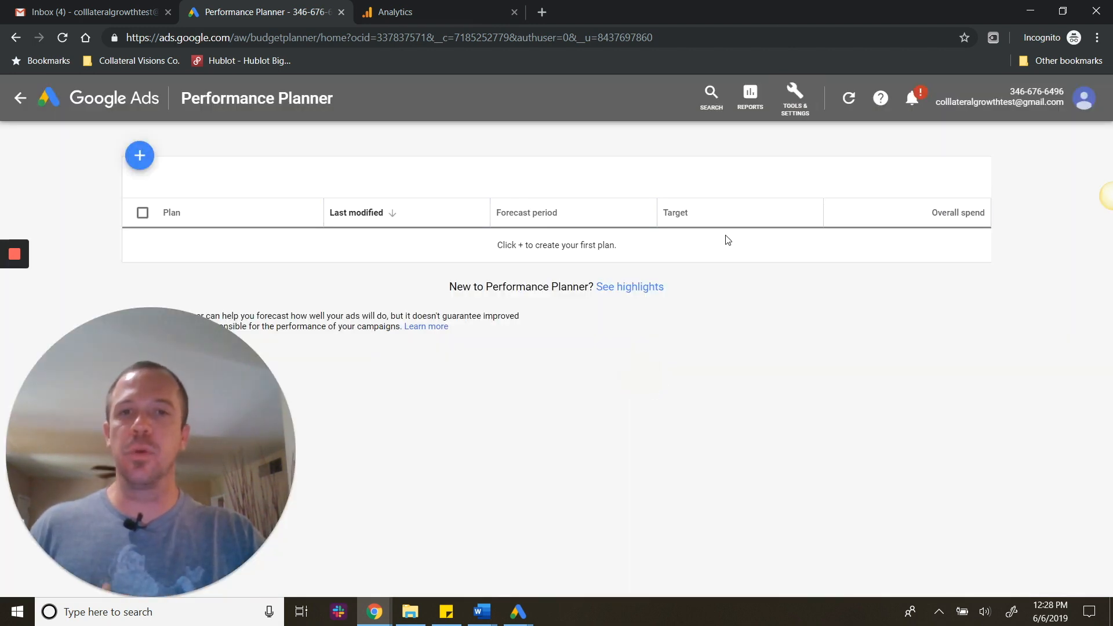
# Step: Open the Keyword Planner from the planning tools
pyautogui.click(800, 104)
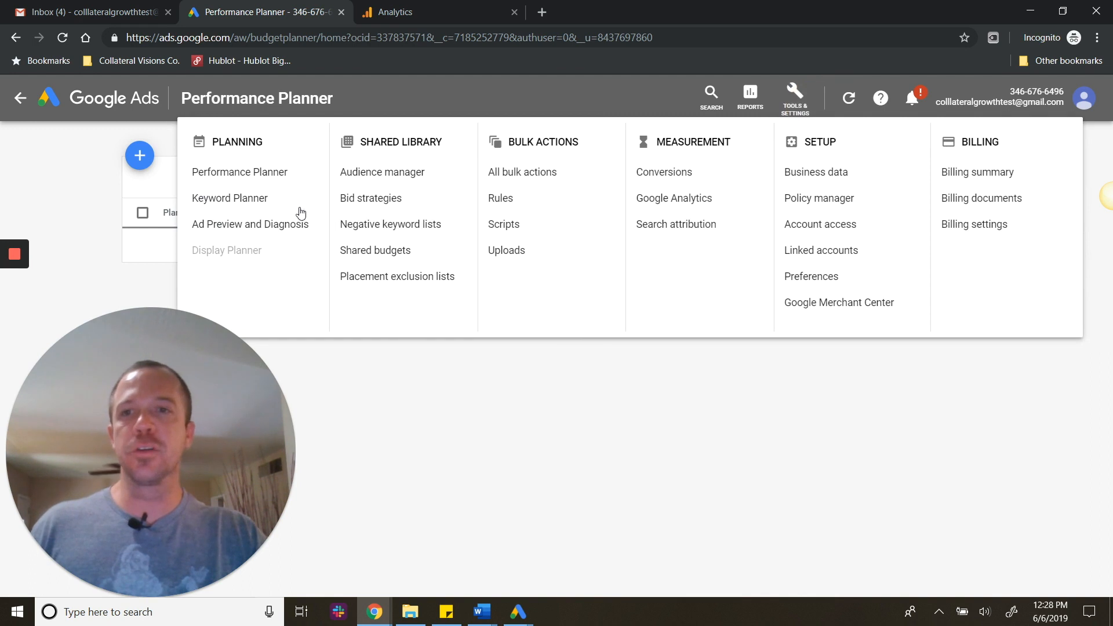
pyautogui.click(231, 198)
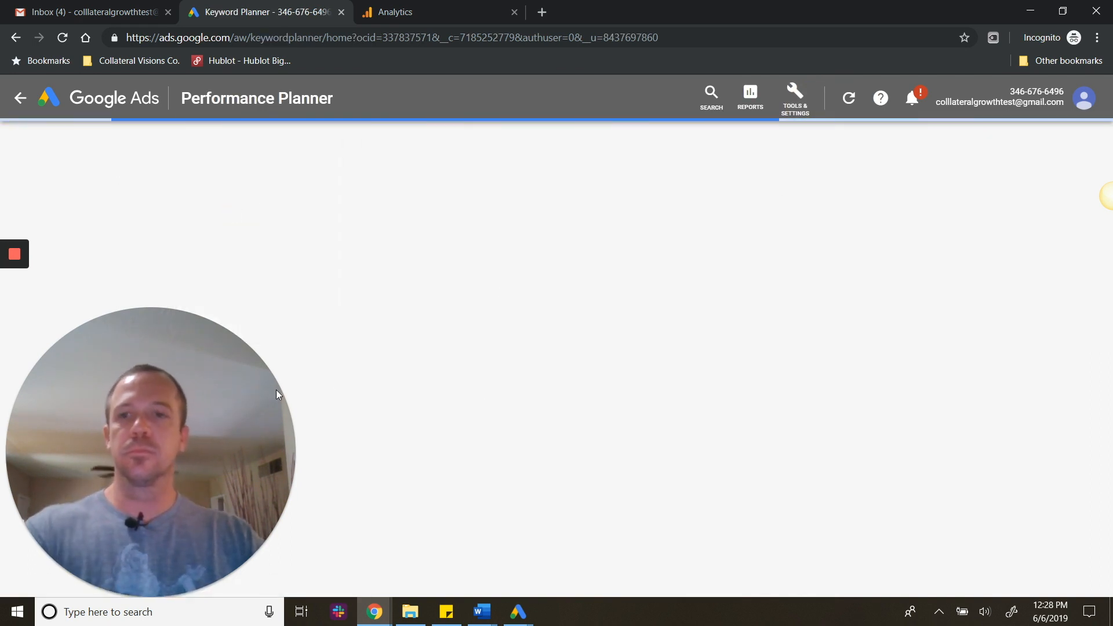
pyautogui.moveTo(209, 360)
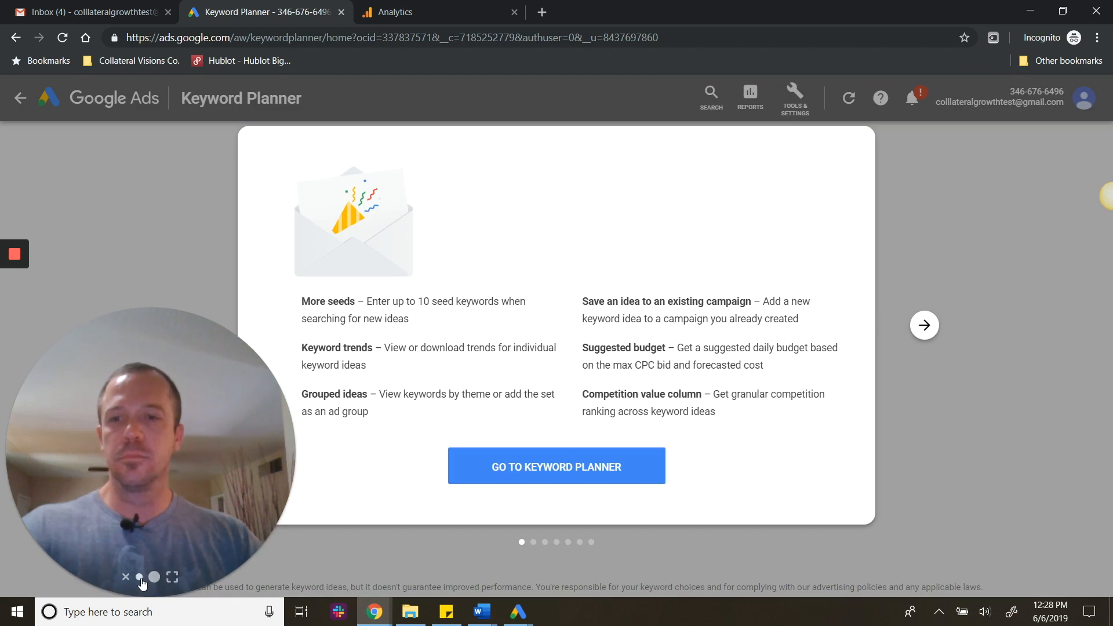
pyautogui.click(140, 577)
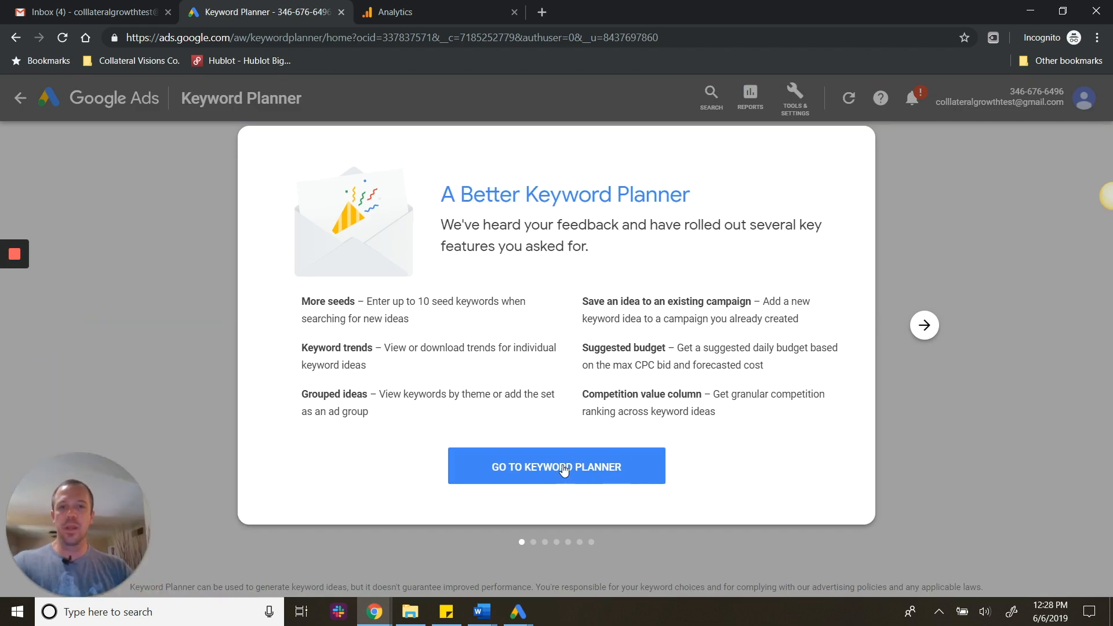
# Step: View the new-feature introduction through to its last slide and continue to the Keyword Planner
pyautogui.click(925, 331)
pyautogui.click(925, 330)
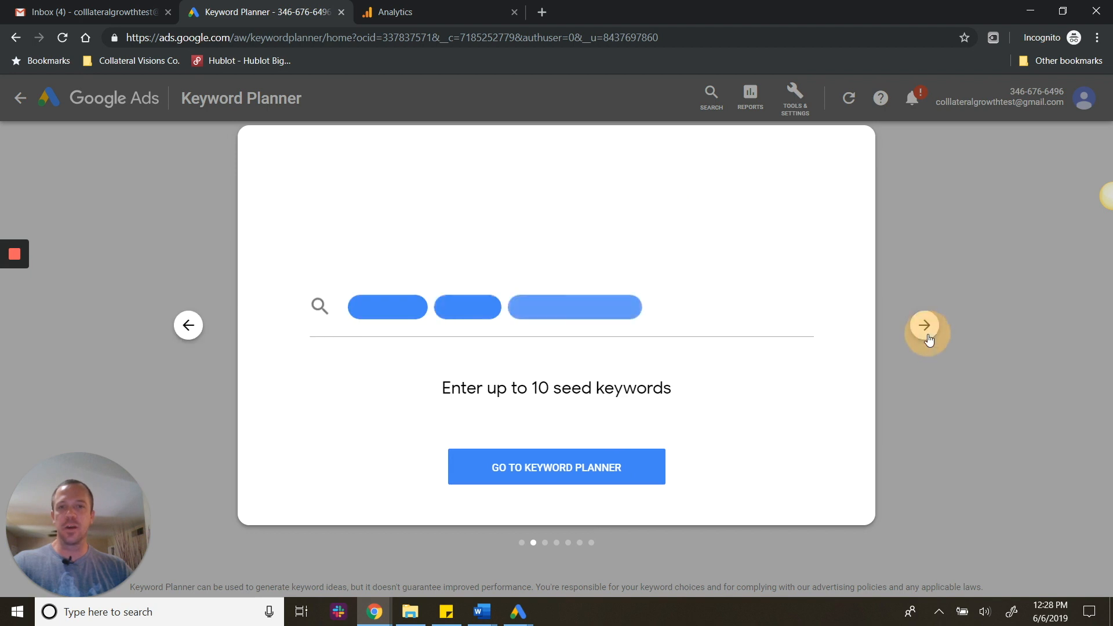
pyautogui.click(926, 334)
pyautogui.click(926, 334)
pyautogui.click(926, 333)
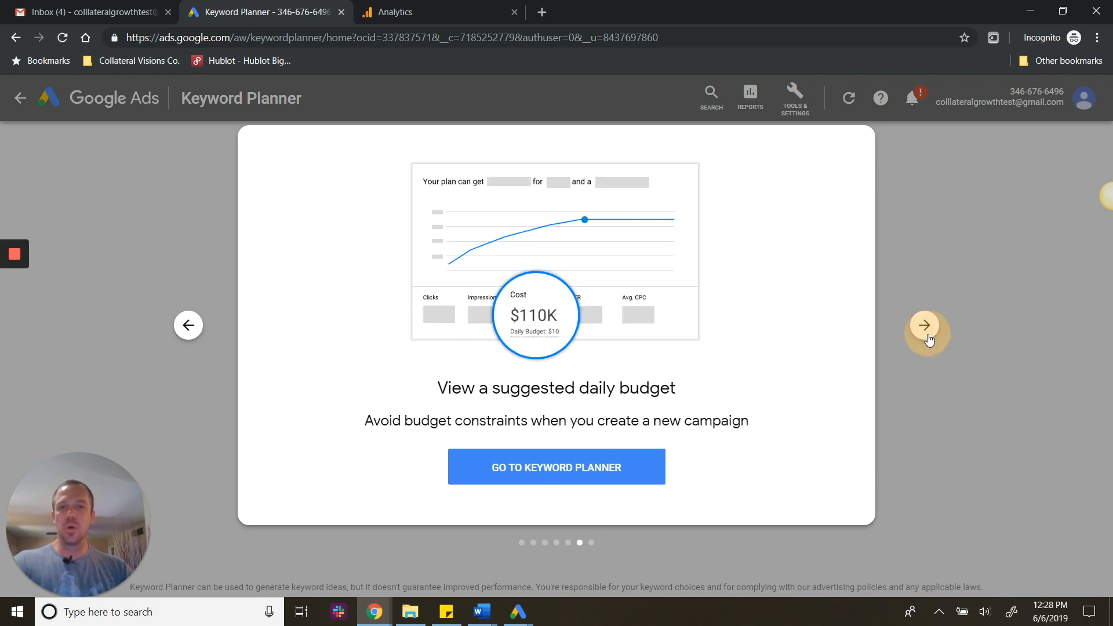
pyautogui.click(925, 327)
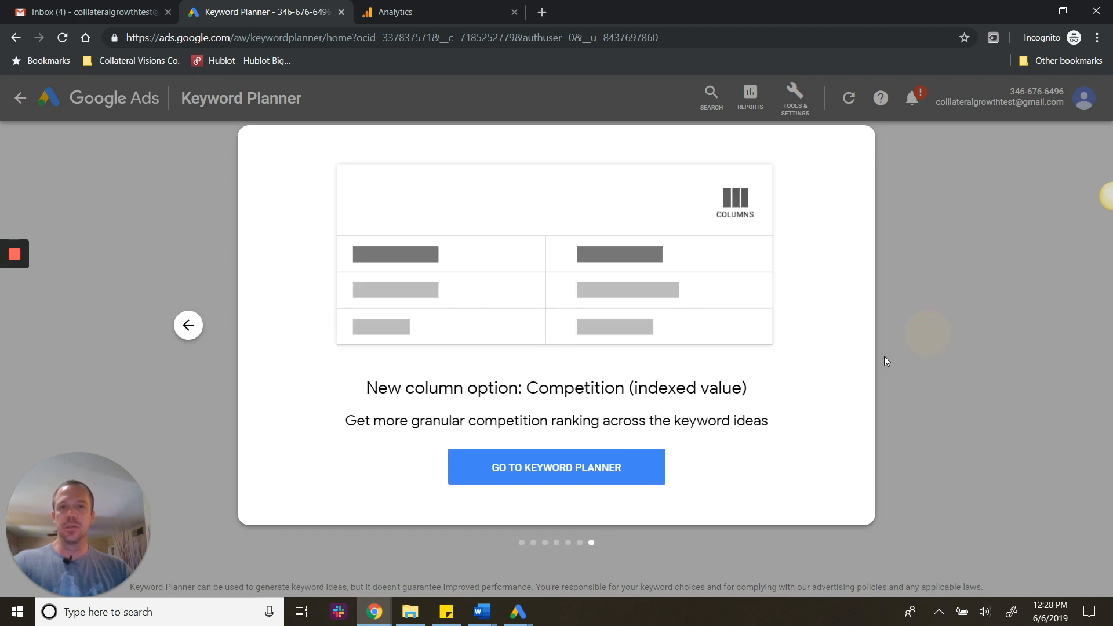
pyautogui.click(617, 476)
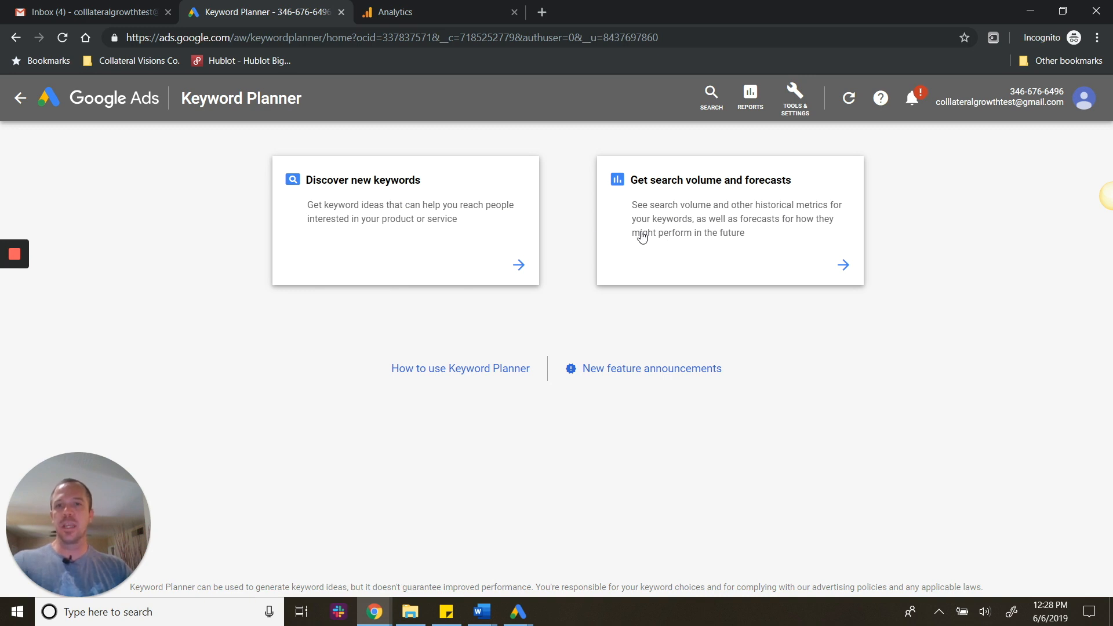
# Step: Discover new keyword ideas for ghdhair.com and dismiss the tip about adding keywords to the plan
pyautogui.click(518, 265)
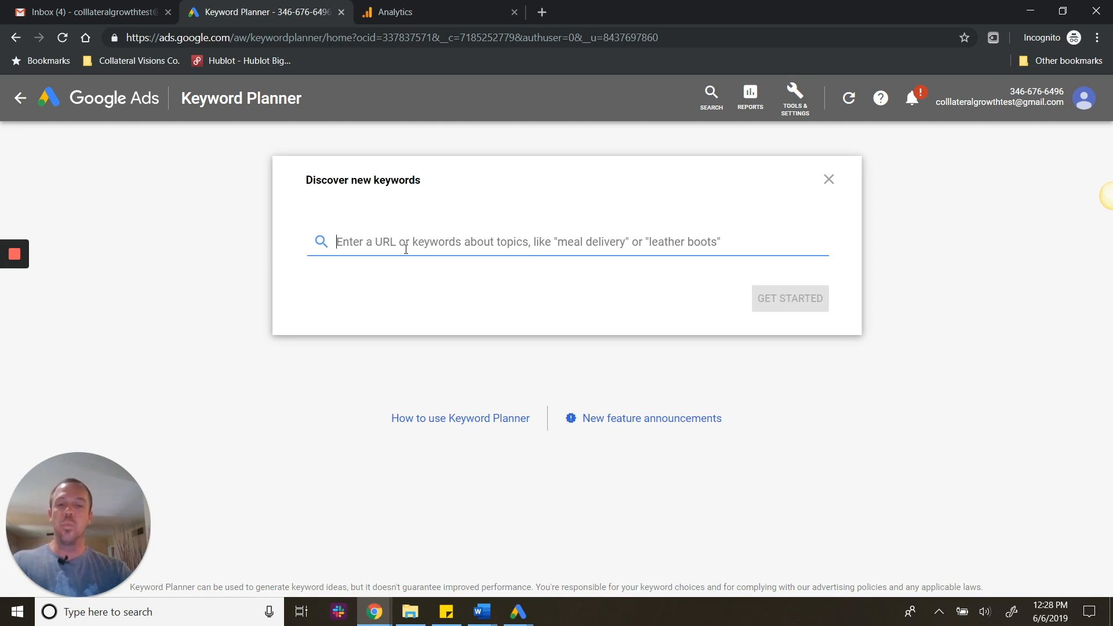
pyautogui.write('ghd')
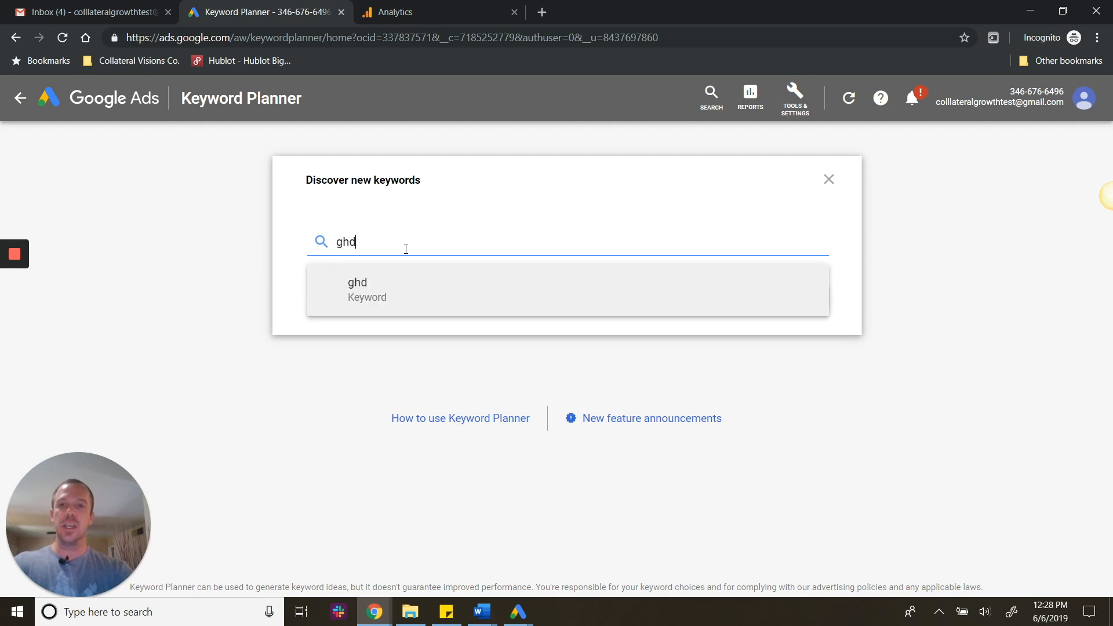
pyautogui.write('hair.')
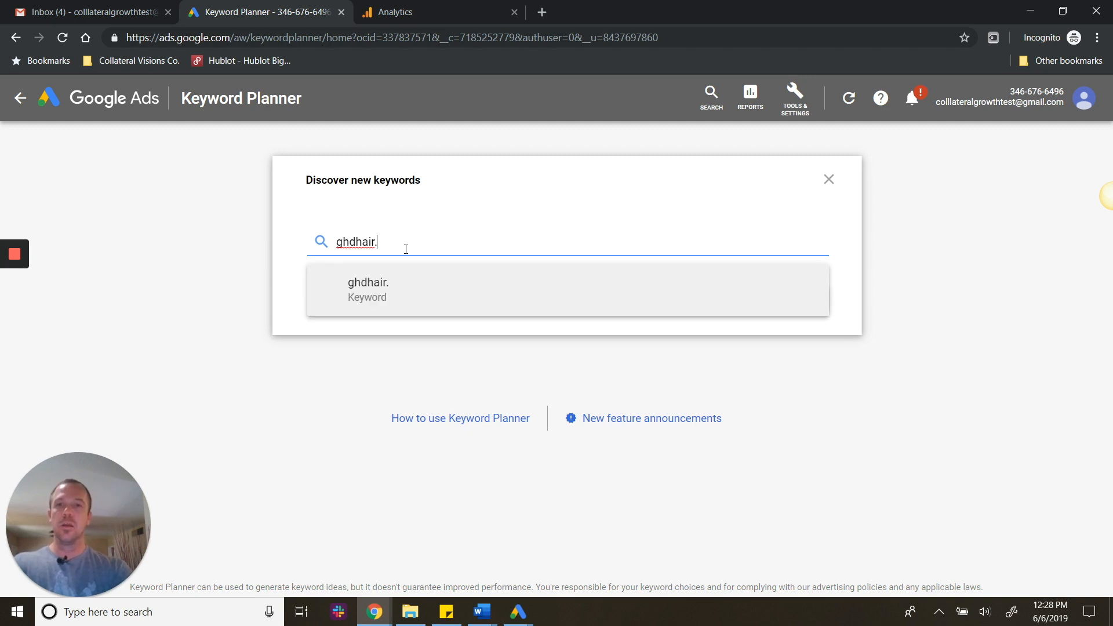
pyautogui.write('com')
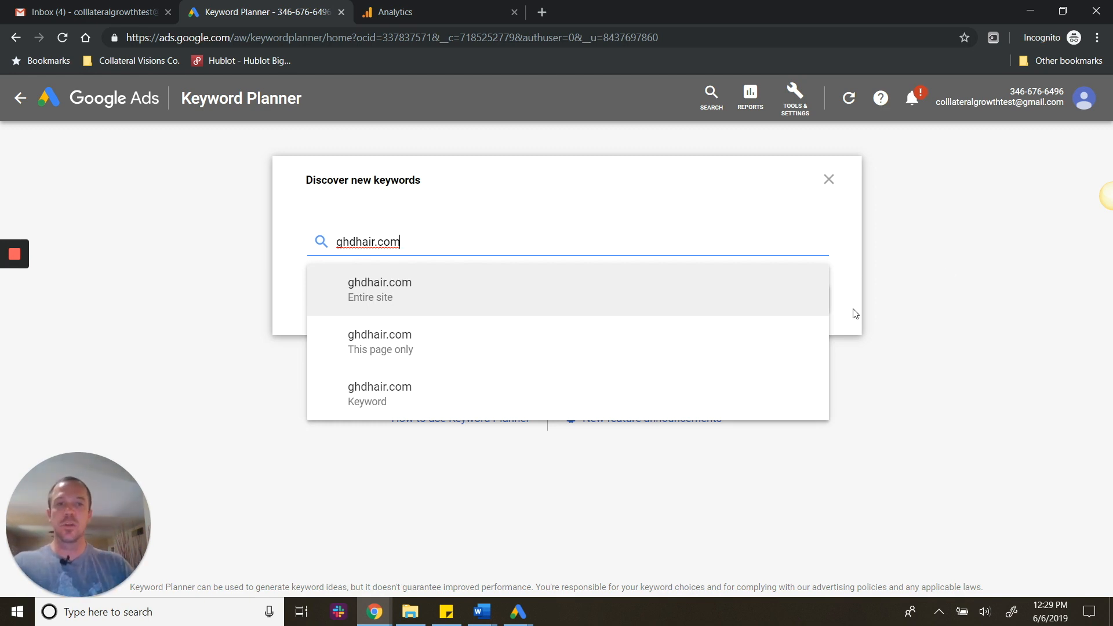
pyautogui.press('Return')
pyautogui.click(774, 298)
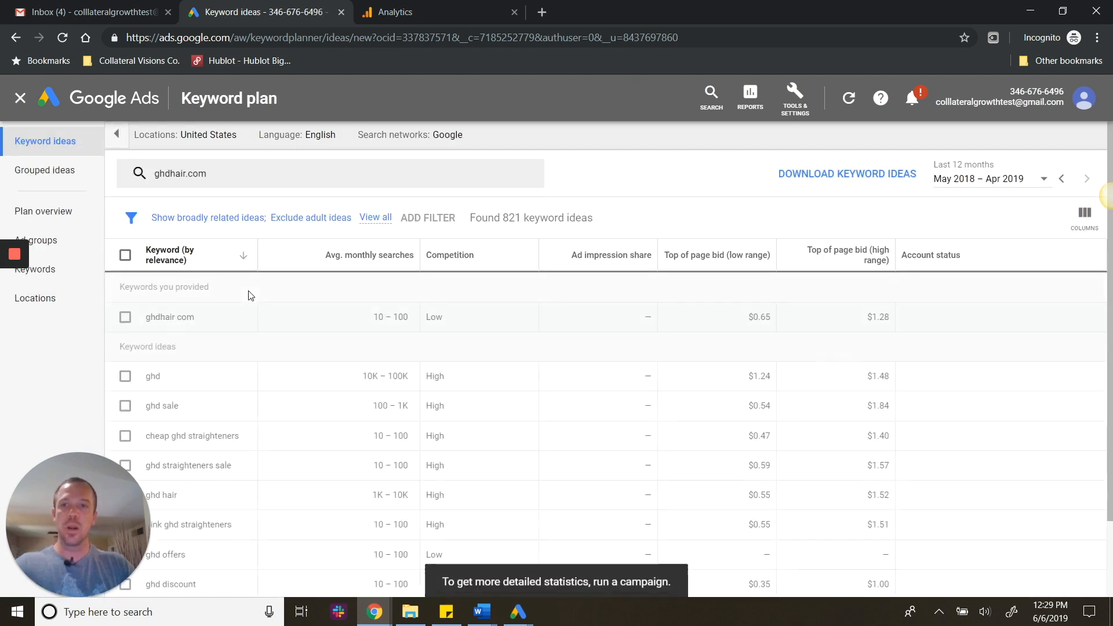
pyautogui.scroll(-1, 201, 482)
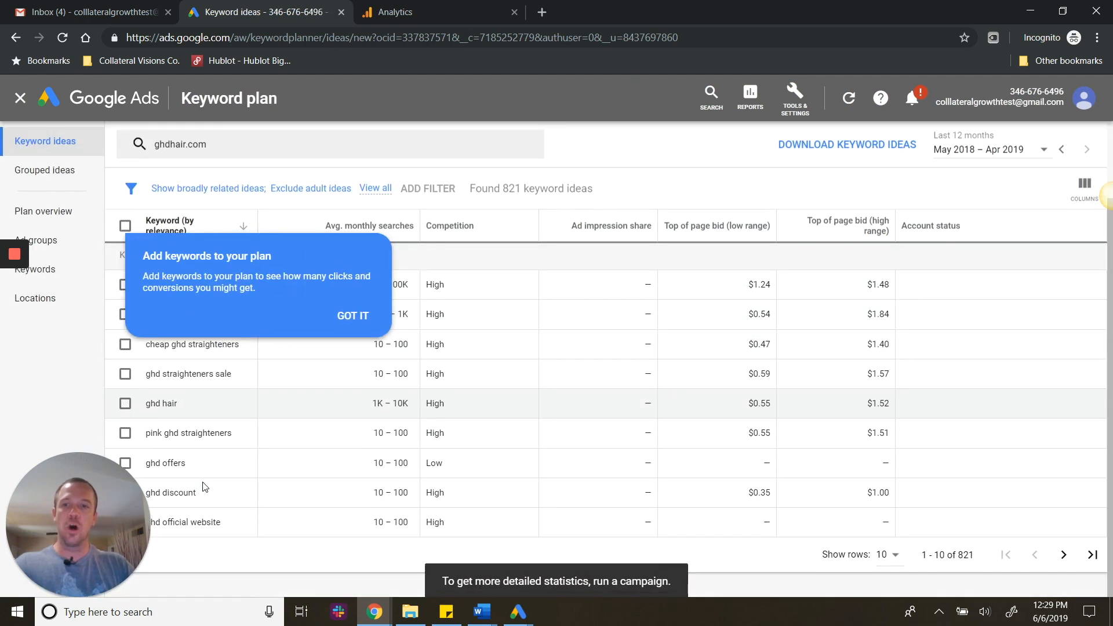
pyautogui.click(353, 316)
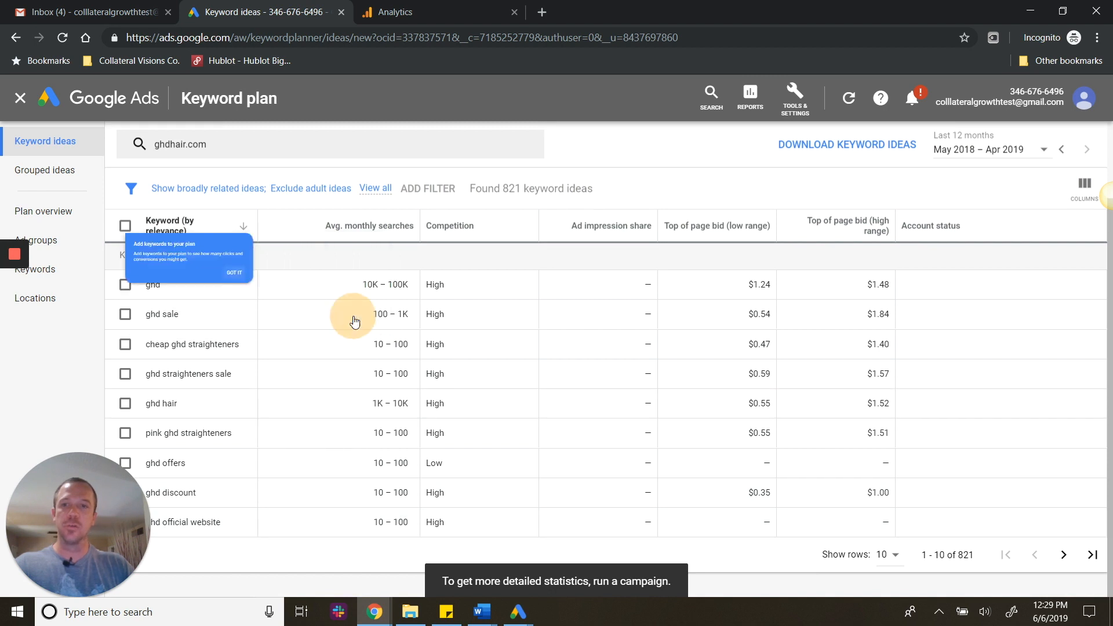
# Step: Clear the keyword ideas search and enter "health insurance" as the first search keyword
pyautogui.click(231, 150)
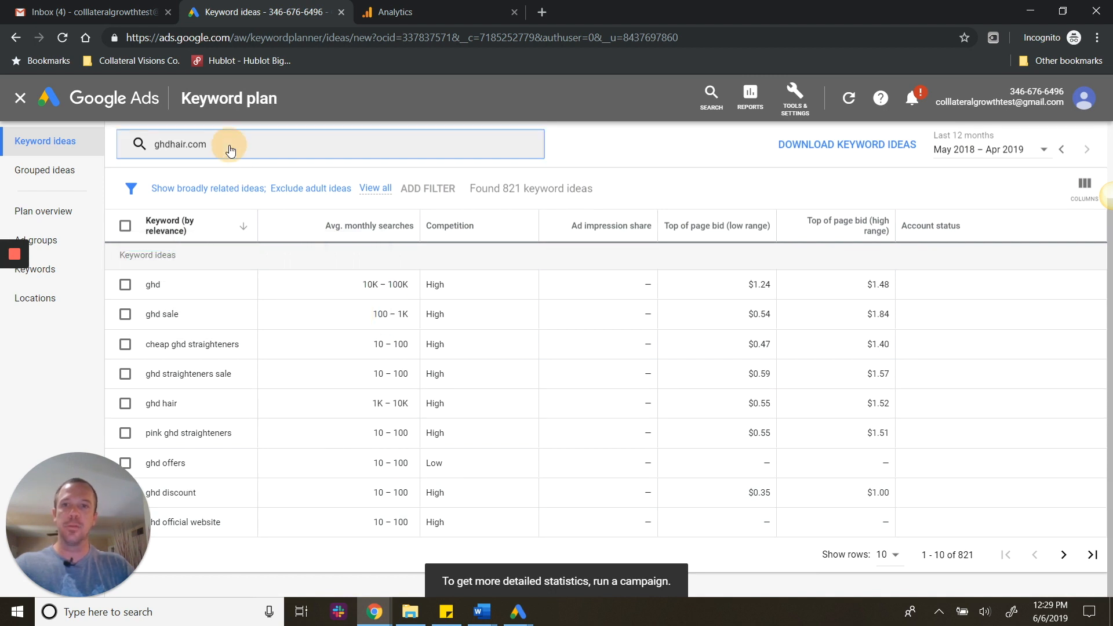
pyautogui.click(222, 145)
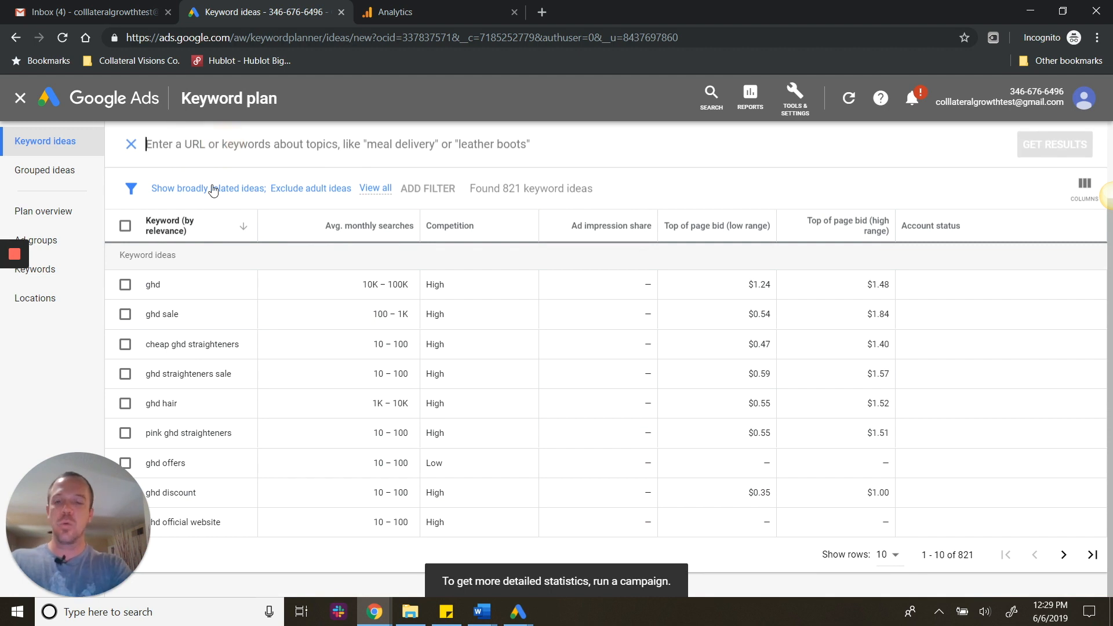
pyautogui.write('heal')
pyautogui.press('BackSpace')
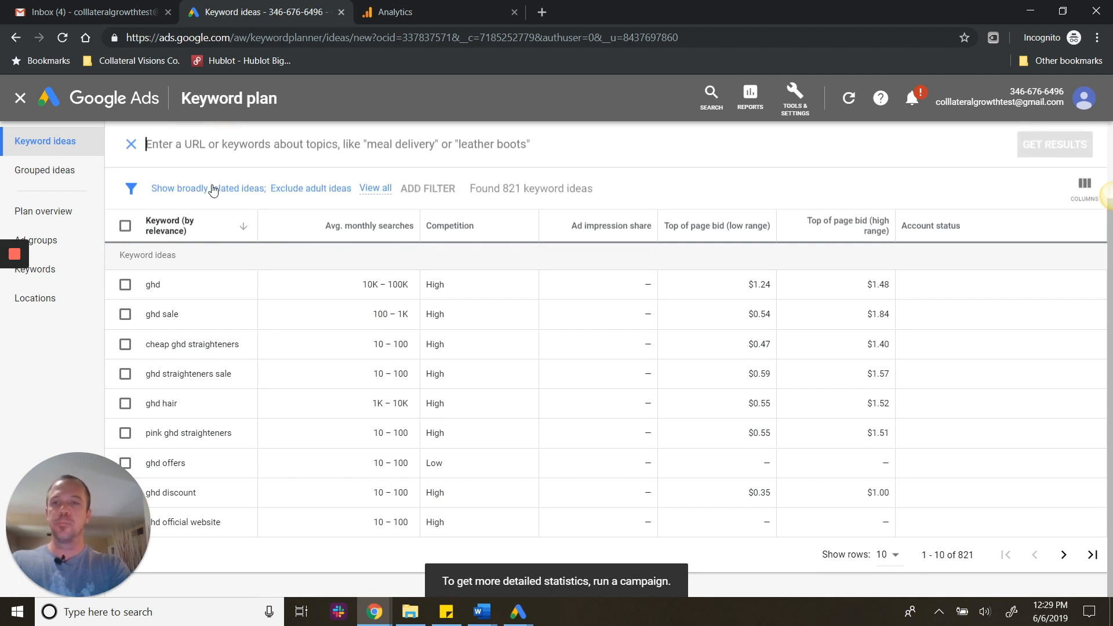
pyautogui.write('health insurance')
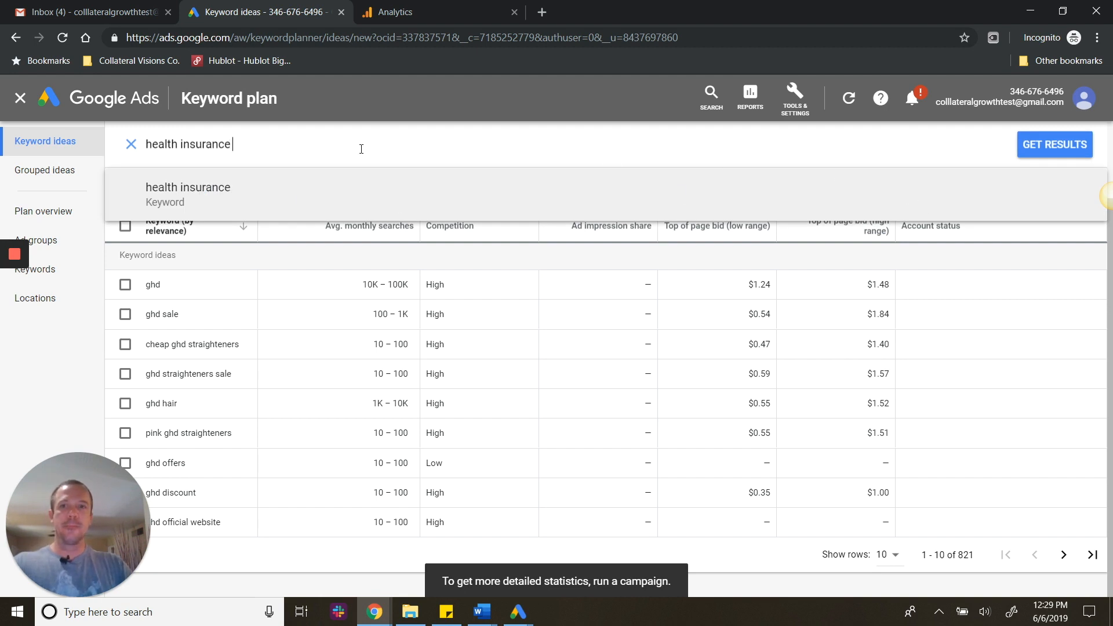
pyautogui.click(333, 179)
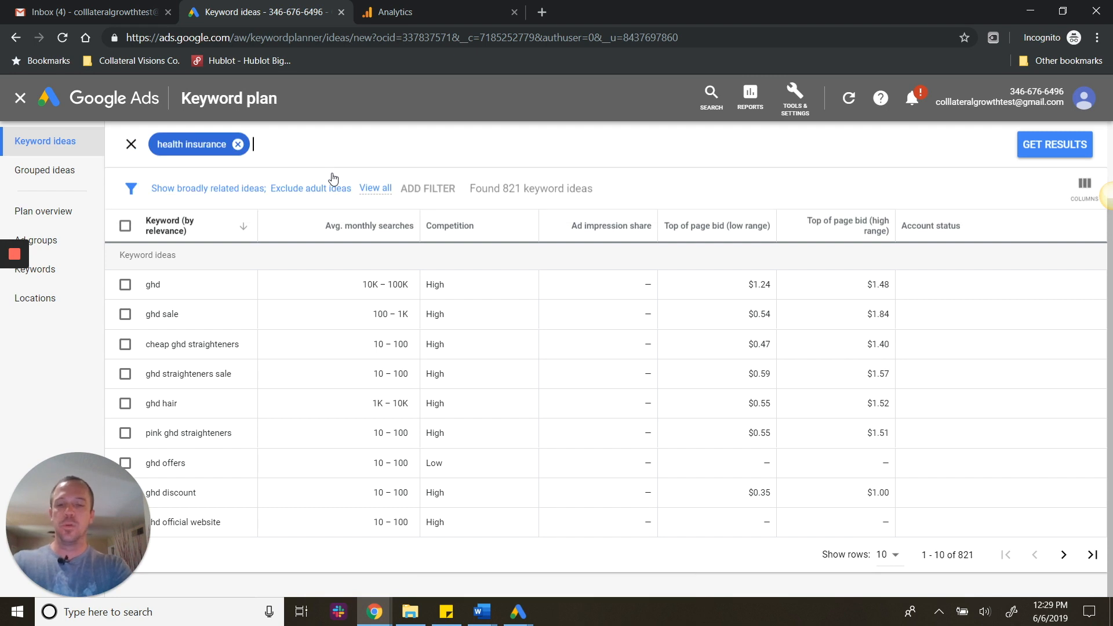
# Step: Add "united health insurance" as a second search keyword and get the keyword ideas for both terms
pyautogui.write('unit')
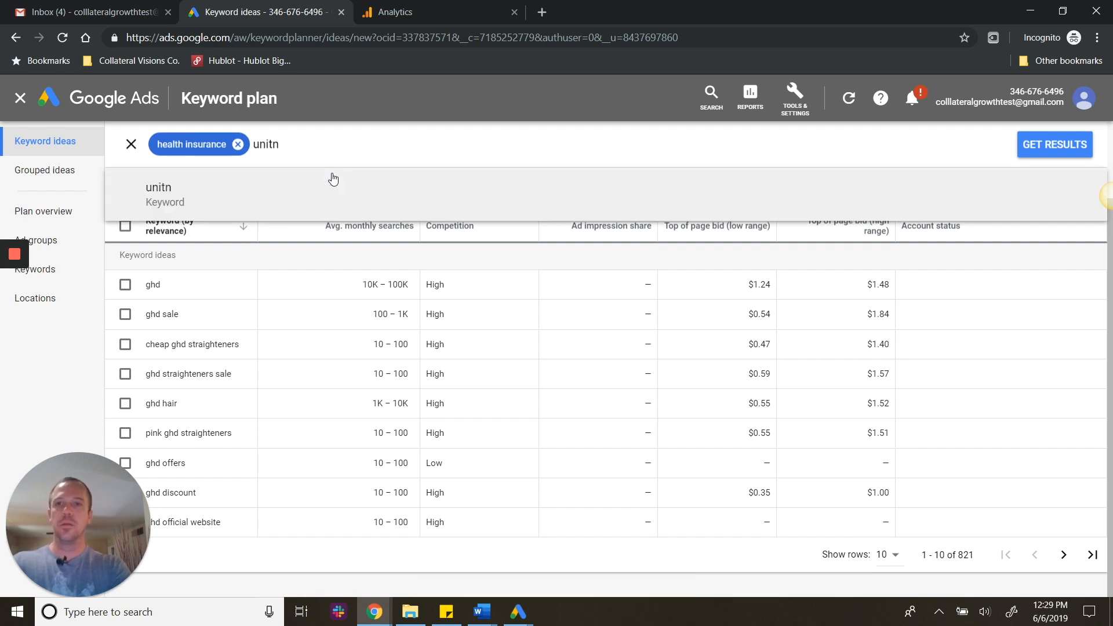
pyautogui.write('ed health')
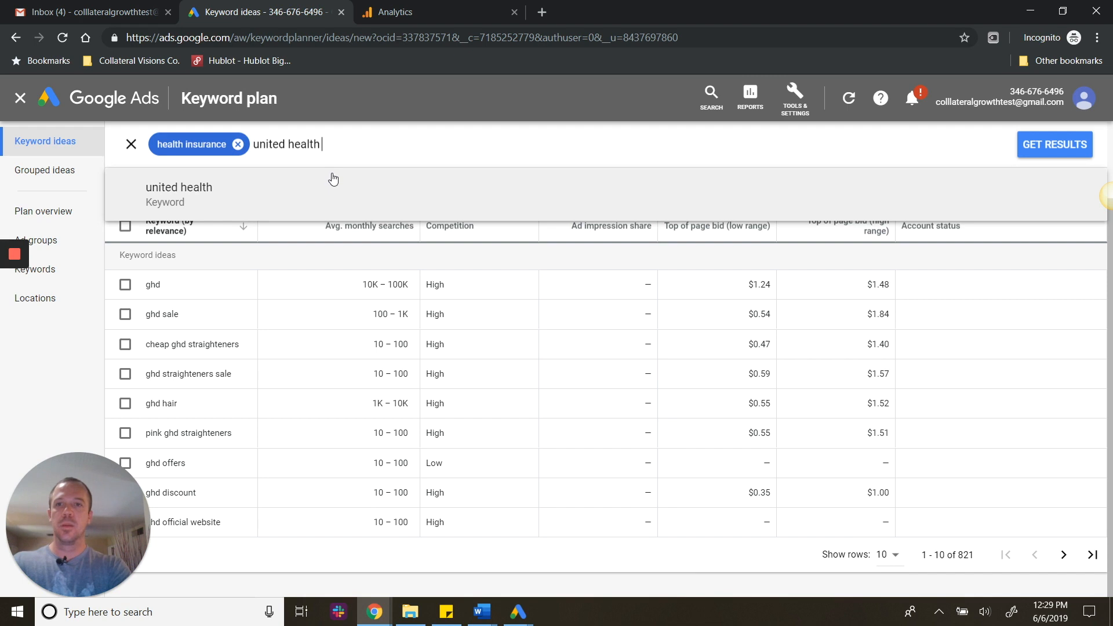
pyautogui.write(' insurnacence')
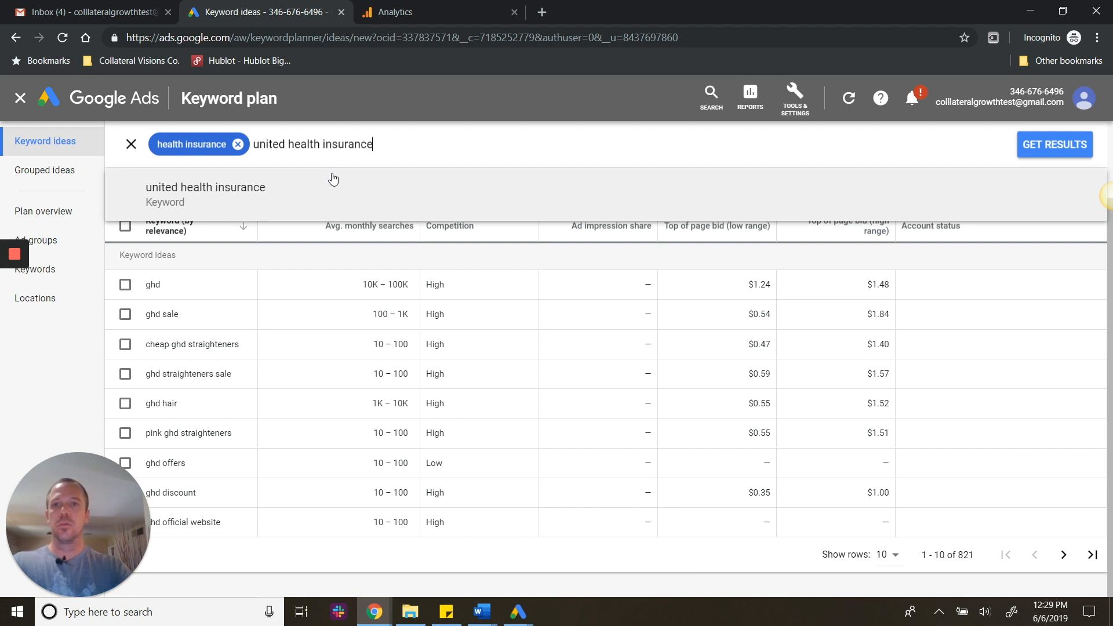
pyautogui.press('Return')
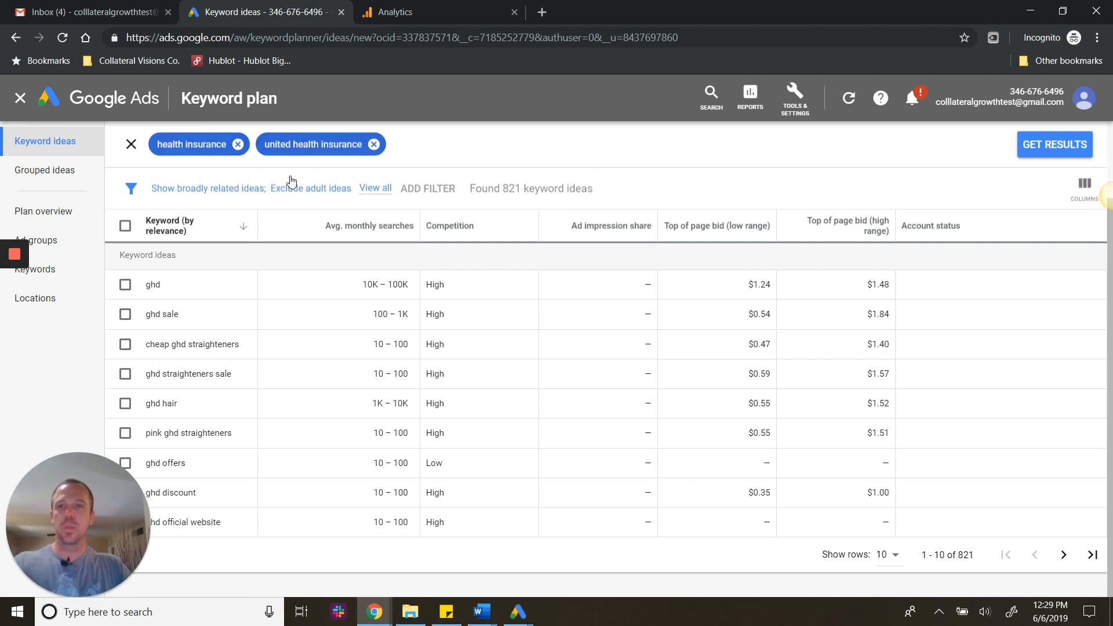
pyautogui.click(1043, 145)
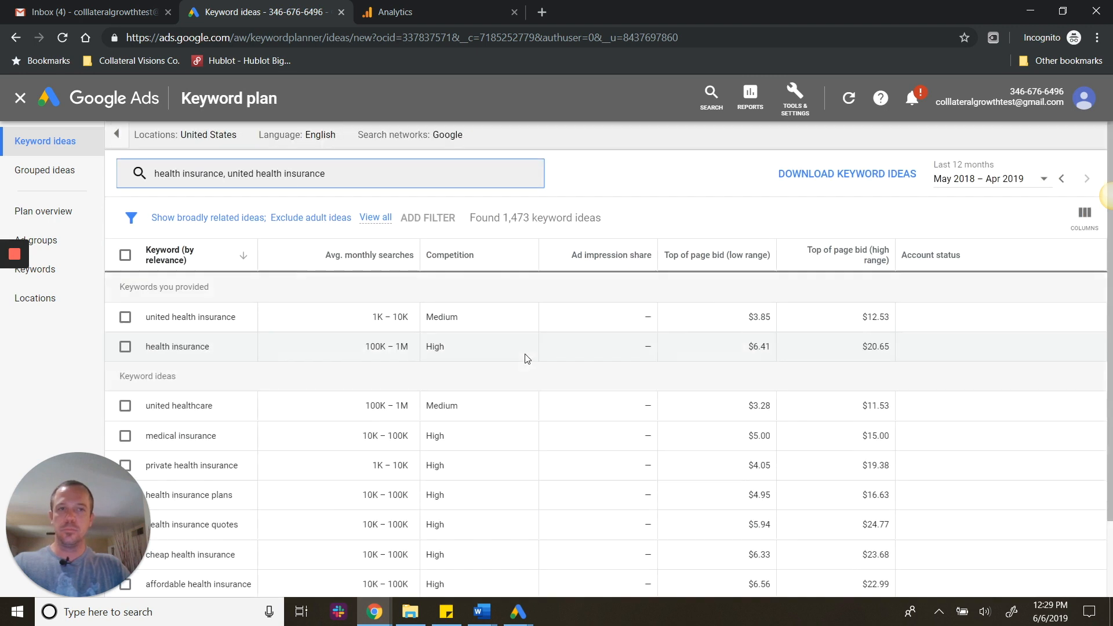
# Step: Set the keyword ideas table to show 30 rows per page
pyautogui.scroll(-2, 464, 323)
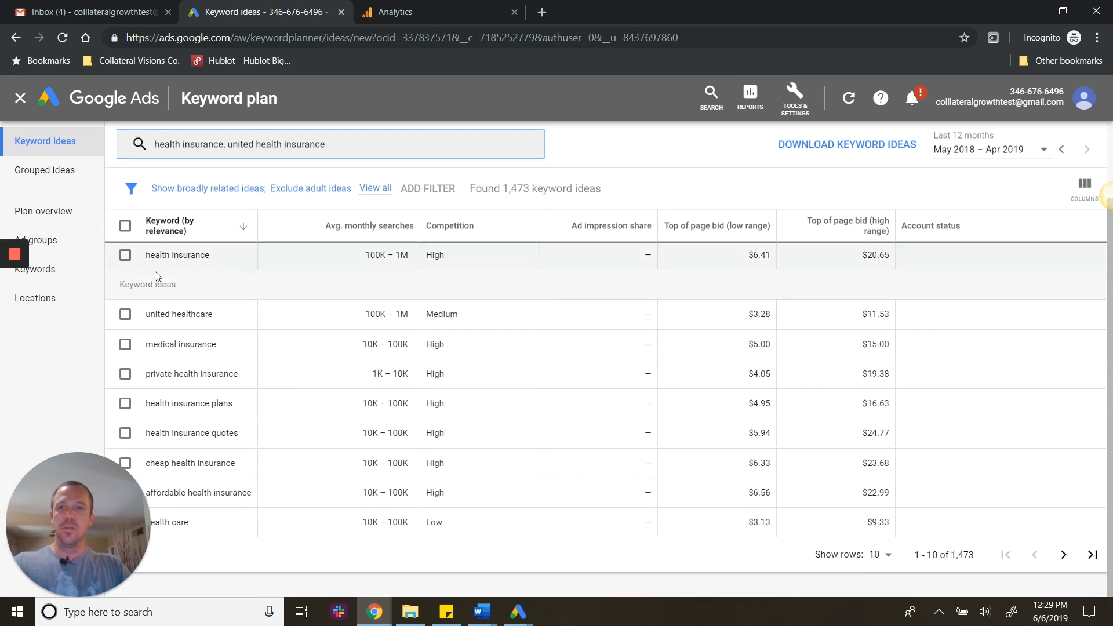
pyautogui.click(881, 555)
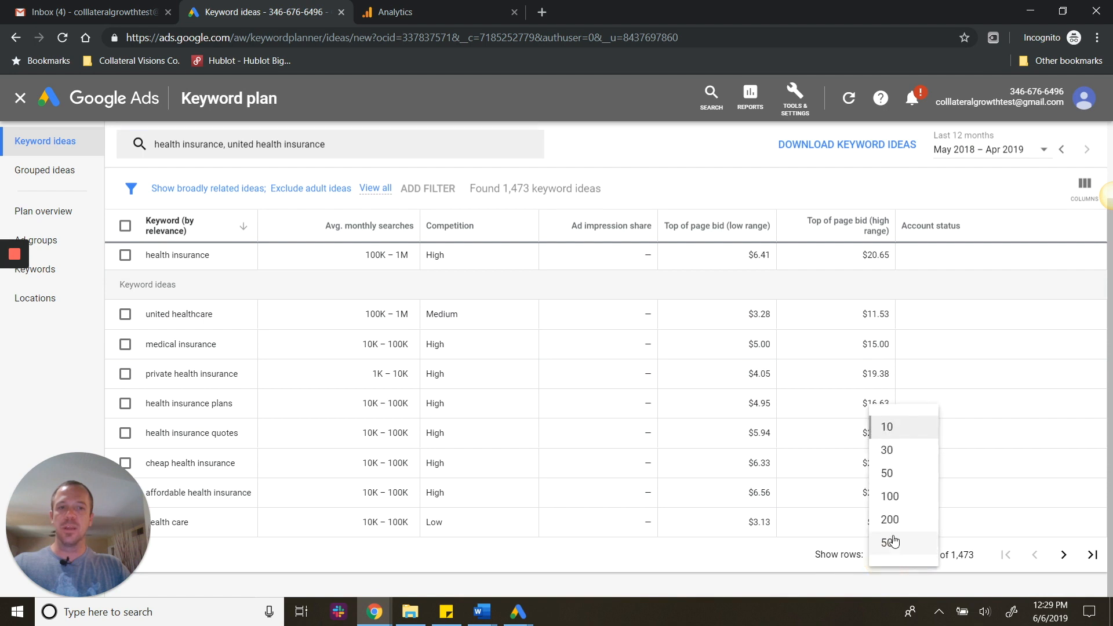
pyautogui.click(889, 453)
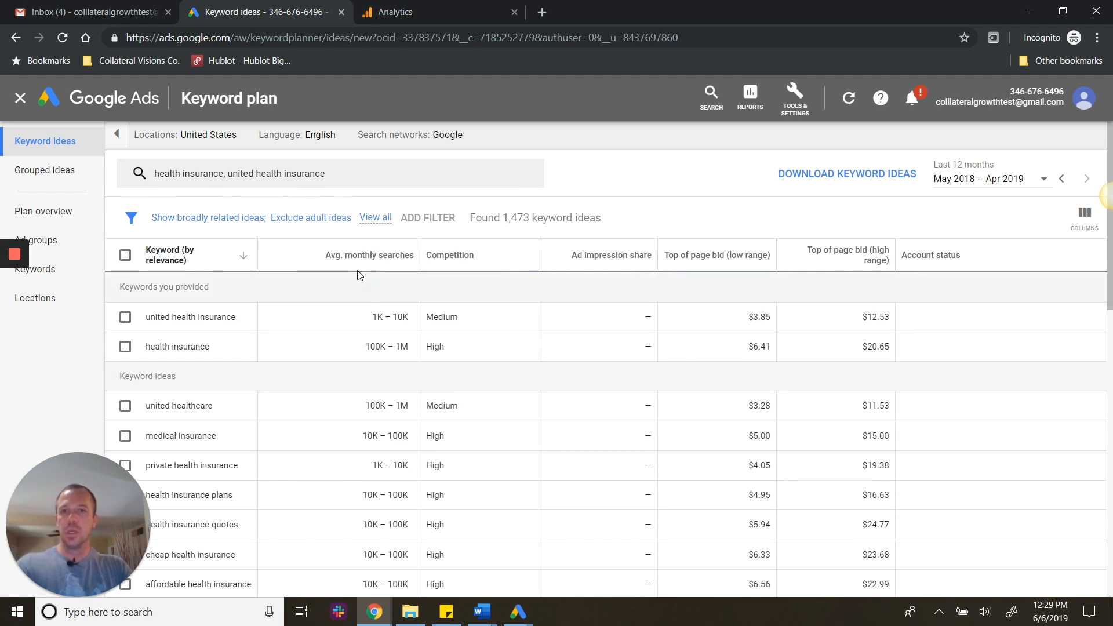
# Step: Examine the average monthly searches, competition and low- and high-range top of page bids for the keyword ideas
pyautogui.moveTo(353, 259)
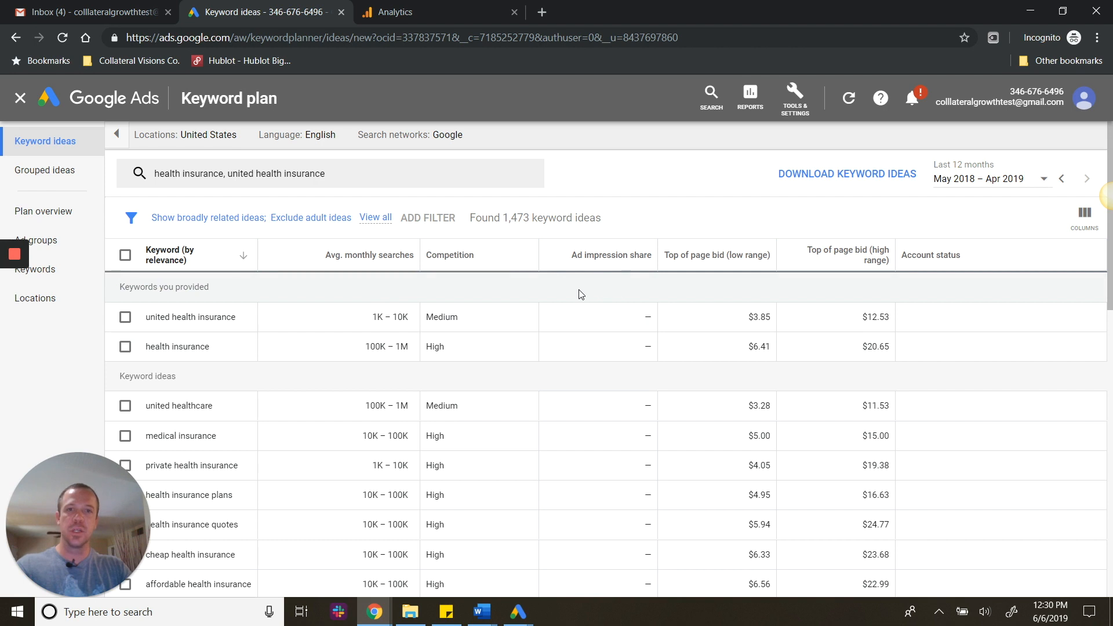
pyautogui.scroll(-6, 600, 496)
pyautogui.scroll(6, 604, 489)
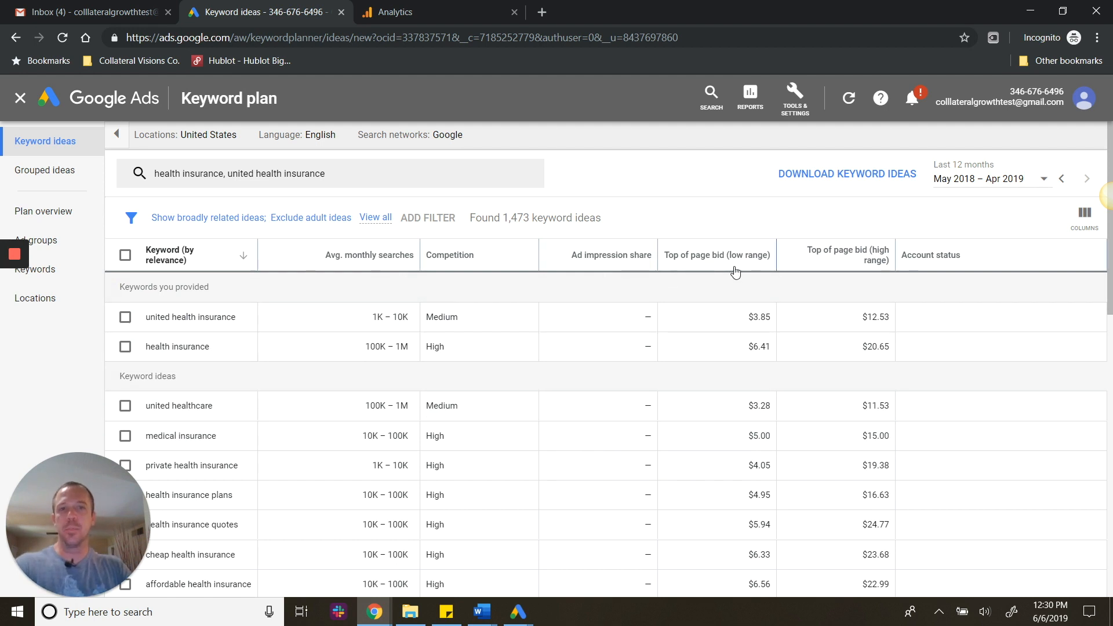
pyautogui.moveTo(849, 258)
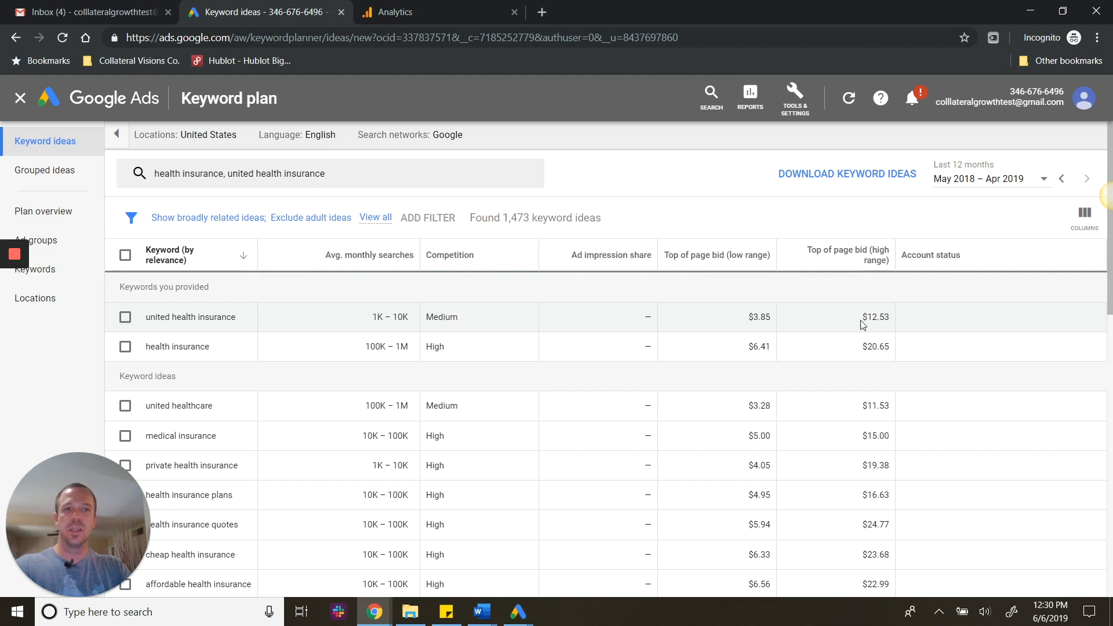
pyautogui.scroll(-2, 329, 325)
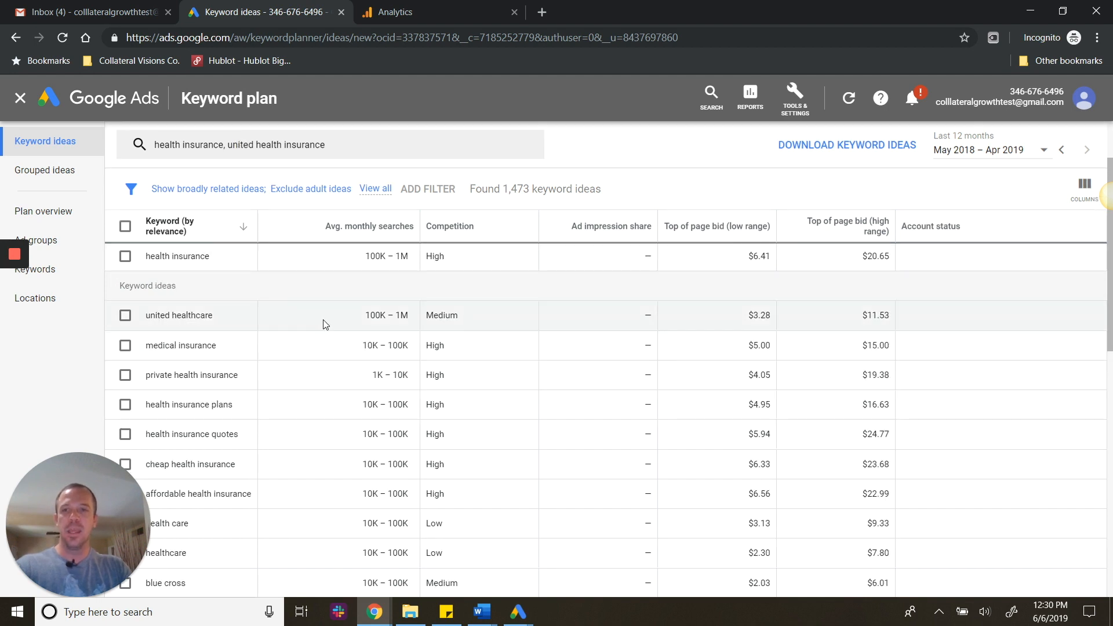
pyautogui.scroll(-2, 215, 435)
pyautogui.scroll(4, 214, 435)
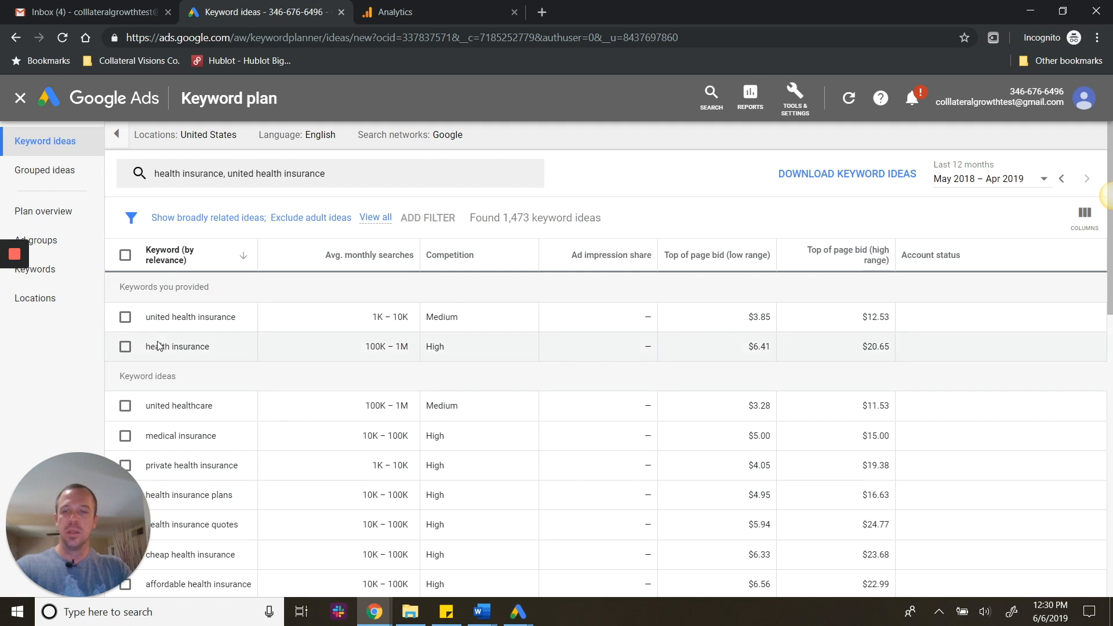
# Step: Select the keywords united health insurance, health insurance, united healthcare, medical insurance, private health insurance, health insurance plans, health insurance quotes and cheap health insurance
pyautogui.click(125, 316)
pyautogui.click(125, 346)
pyautogui.scroll(-2, 186, 363)
pyautogui.click(125, 315)
pyautogui.click(124, 346)
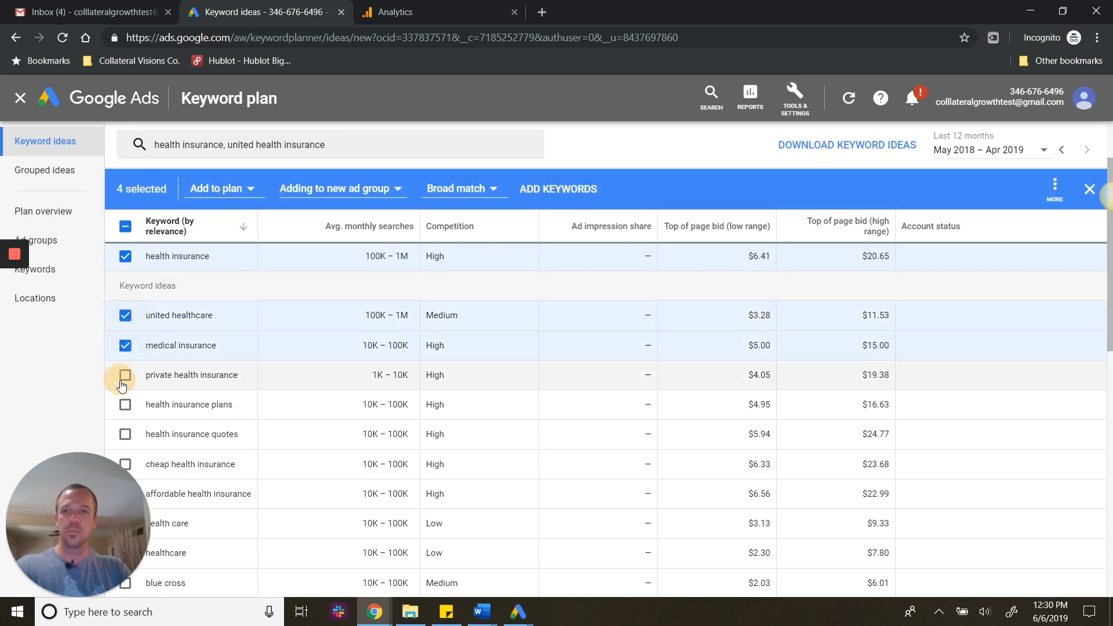
pyautogui.click(125, 375)
pyautogui.click(125, 404)
pyautogui.click(124, 434)
pyautogui.scroll(-2, 128, 406)
pyautogui.click(125, 373)
# Step: Deselect the medical insurance and united healthcare keywords, keeping the other chosen keywords selected
pyautogui.scroll(2, 124, 371)
pyautogui.click(125, 347)
pyautogui.scroll(2, 173, 353)
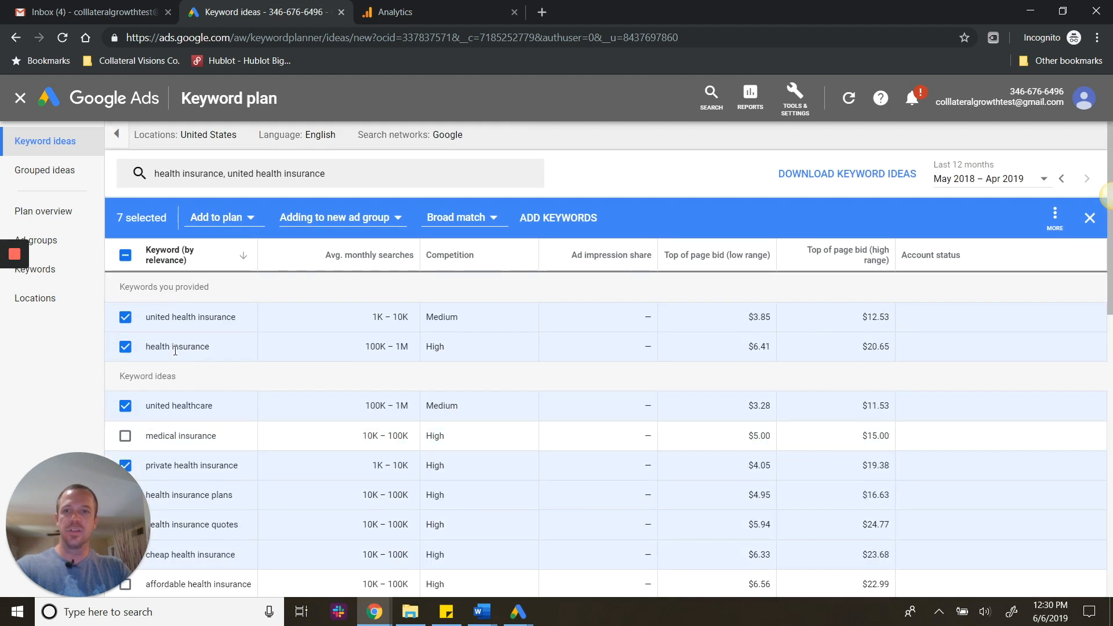
pyautogui.click(125, 406)
pyautogui.scroll(-3, 234, 379)
pyautogui.scroll(2, 177, 389)
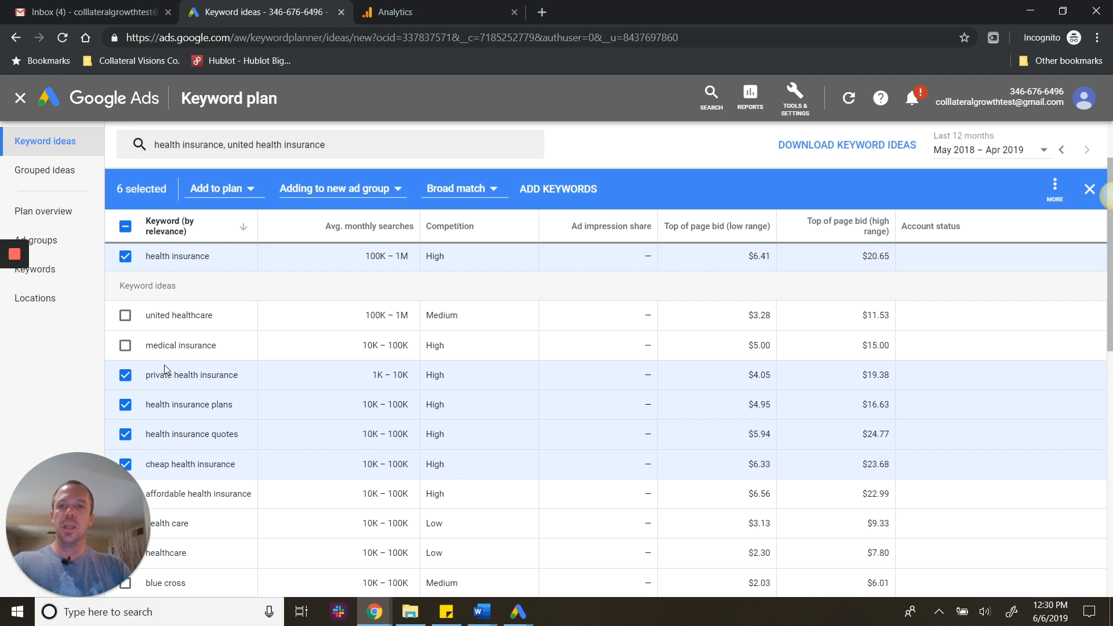
pyautogui.click(126, 376)
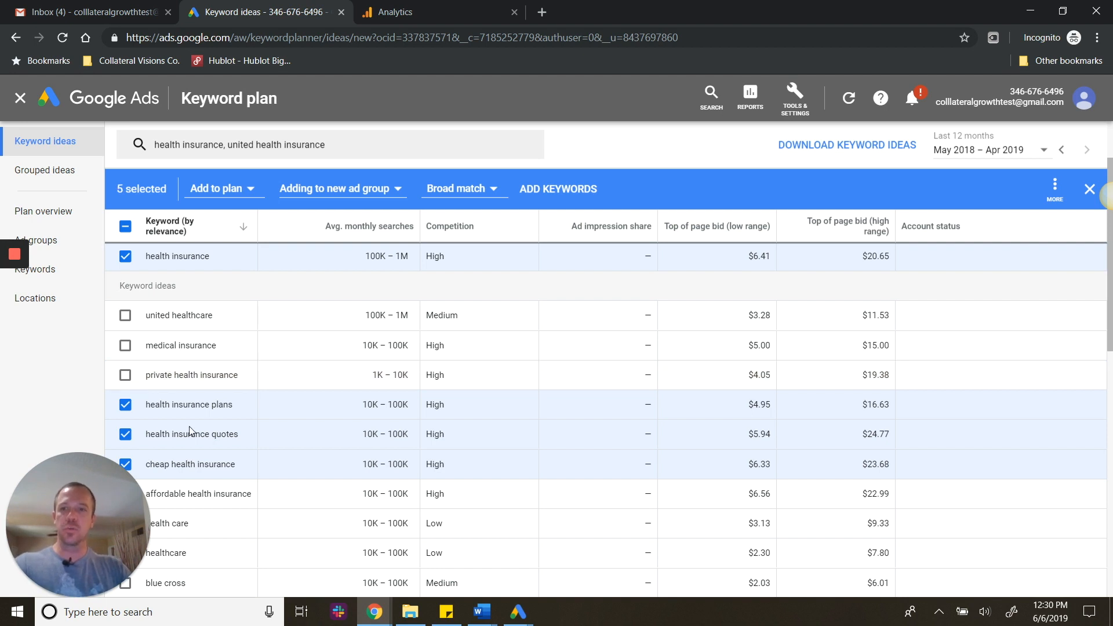
pyautogui.scroll(2, 190, 248)
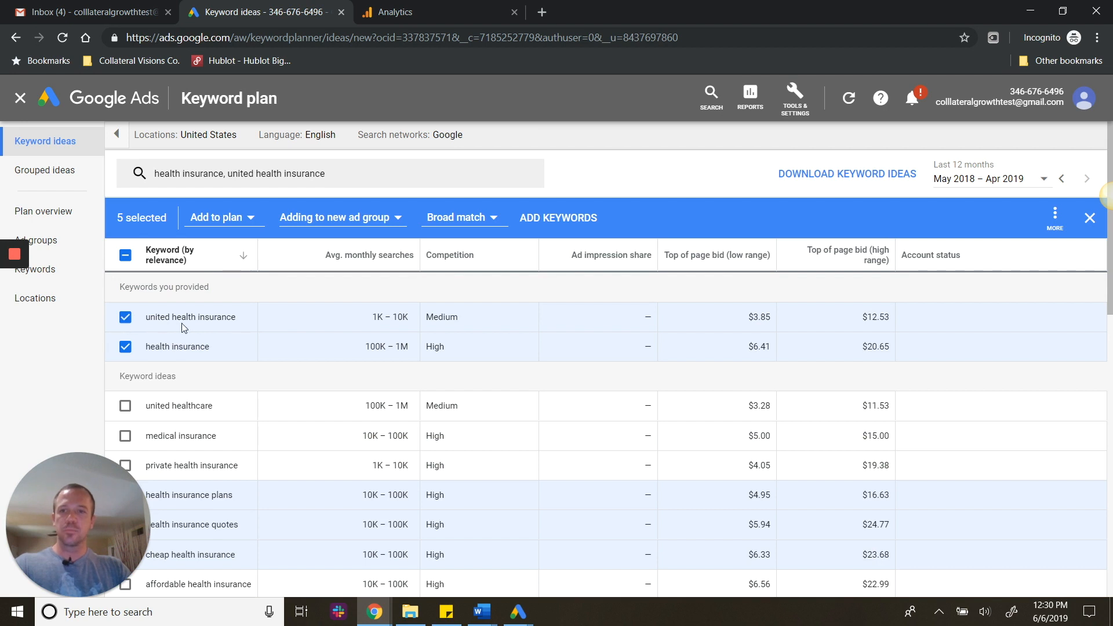
pyautogui.scroll(-2, 183, 328)
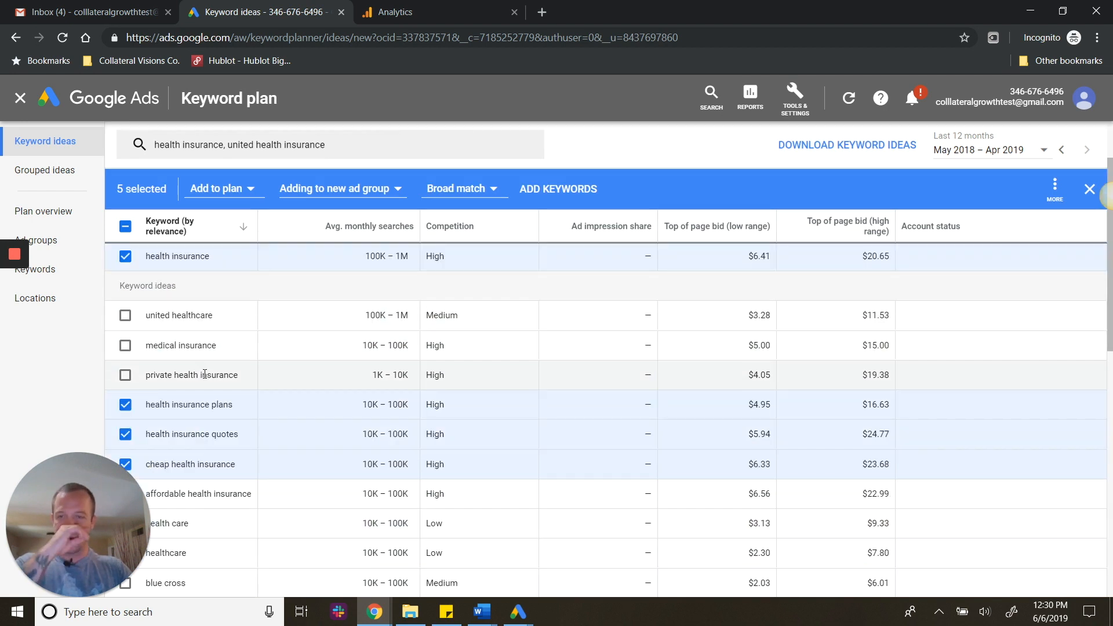
pyautogui.click(125, 376)
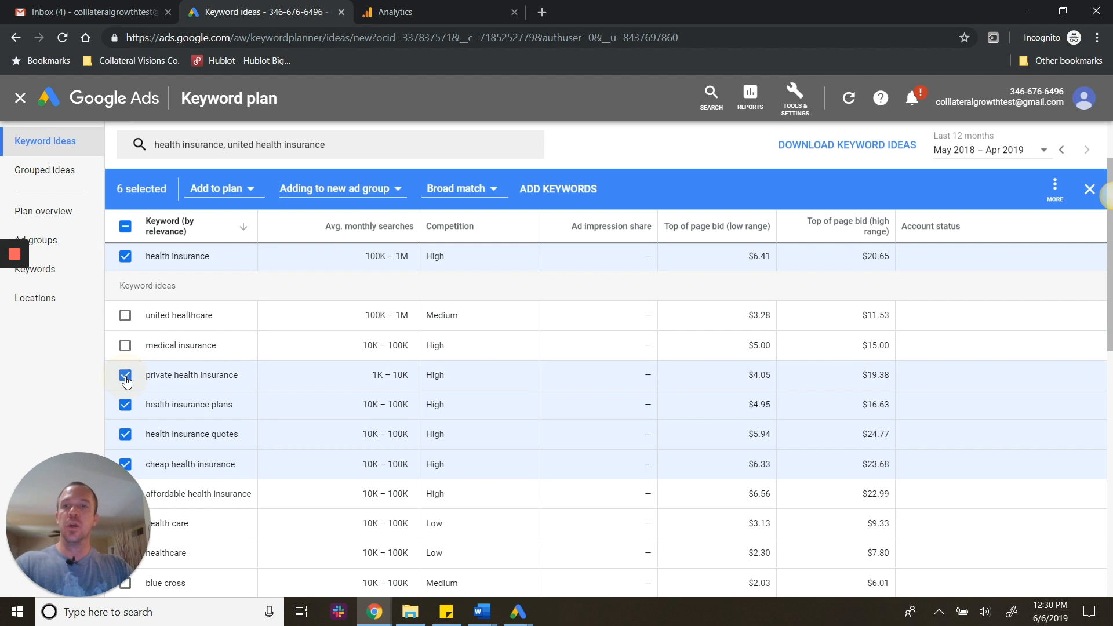
# Step: Add affordable health insurance, health insurance companies and individual health insurance to the keyword selection
pyautogui.scroll(-4, 133, 371)
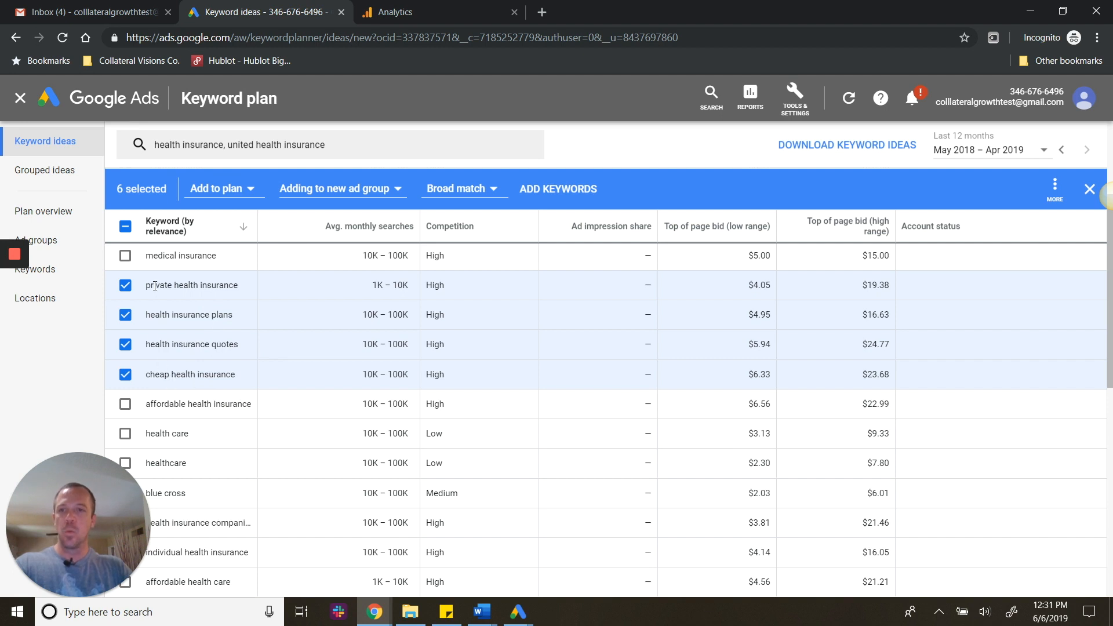
pyautogui.scroll(2, 200, 334)
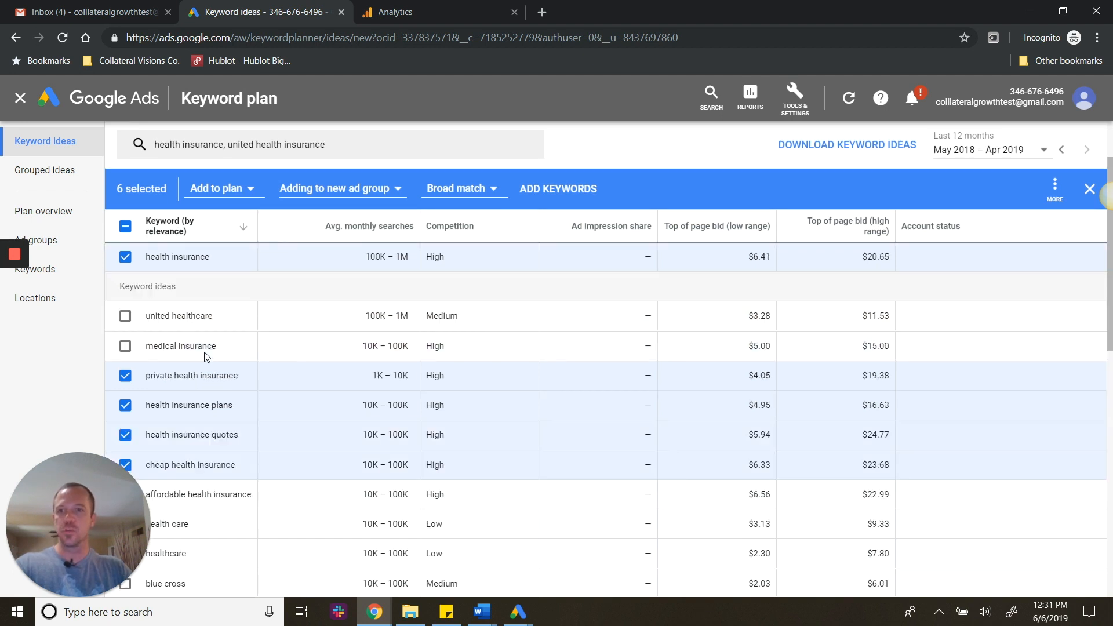
pyautogui.scroll(-2, 197, 273)
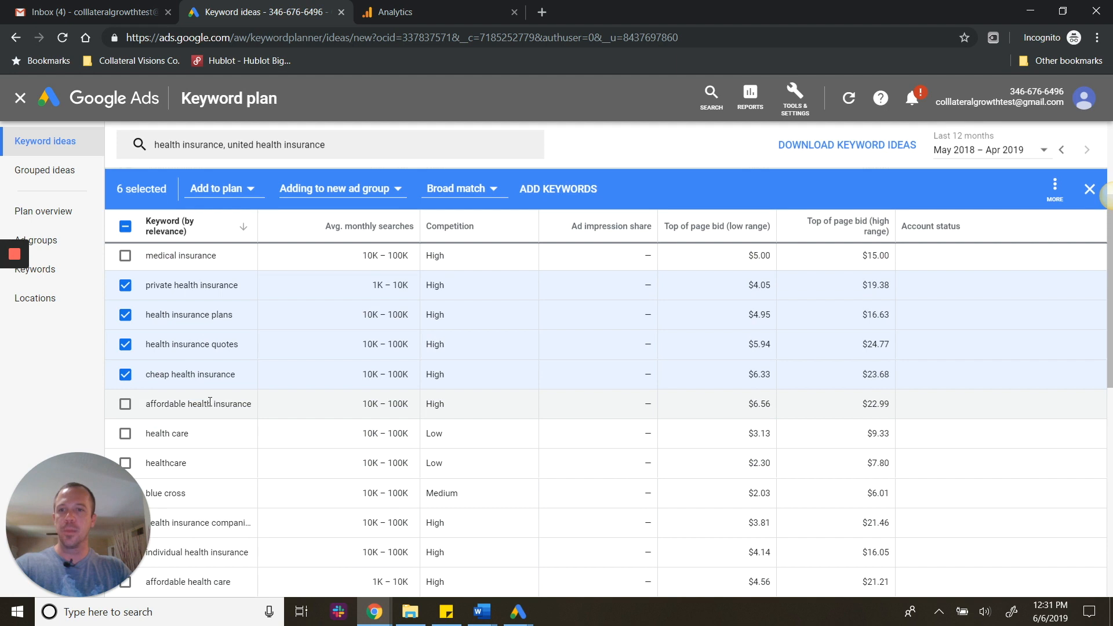
pyautogui.click(128, 406)
pyautogui.scroll(-3, 129, 408)
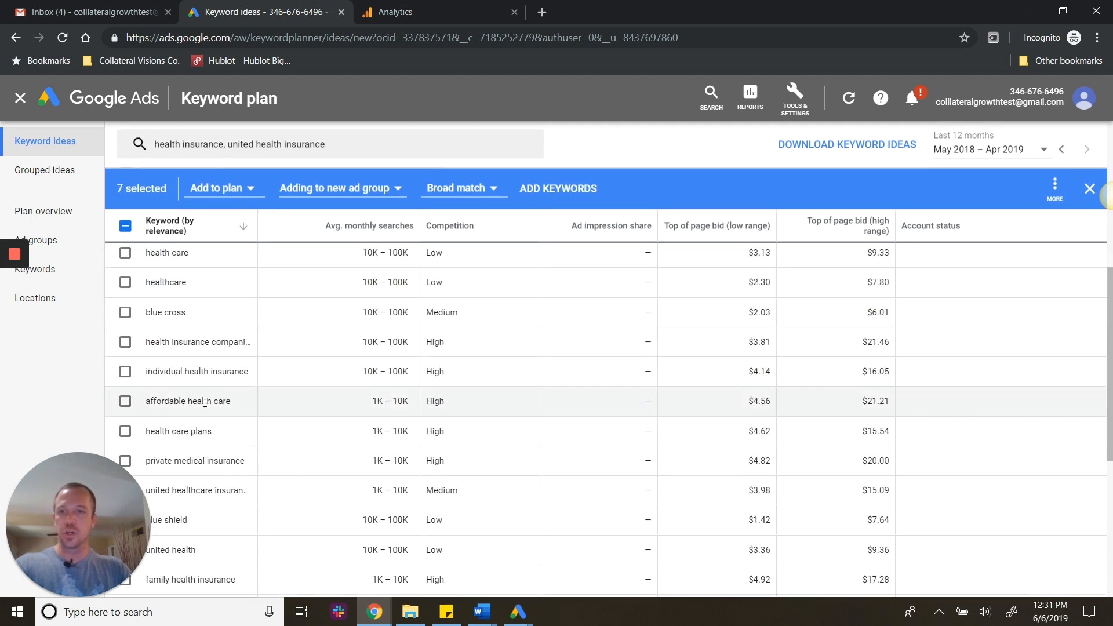
pyautogui.click(133, 344)
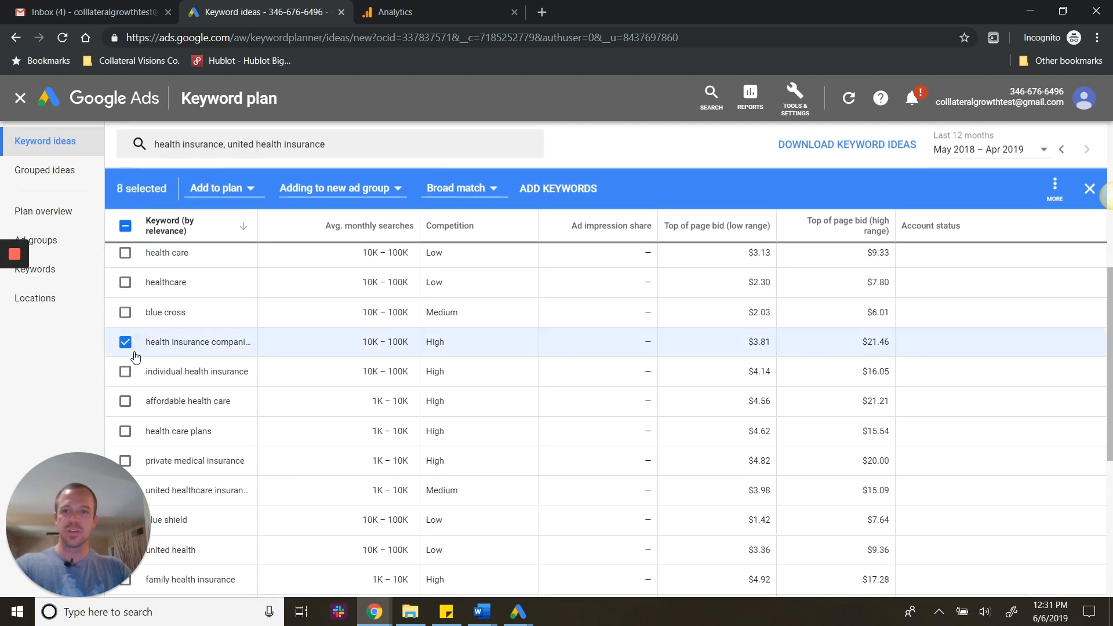
pyautogui.click(134, 375)
# Step: Review the keyword ideas list, comparing the top of page bids of the selected and unselected keywords
pyautogui.scroll(-2, 130, 377)
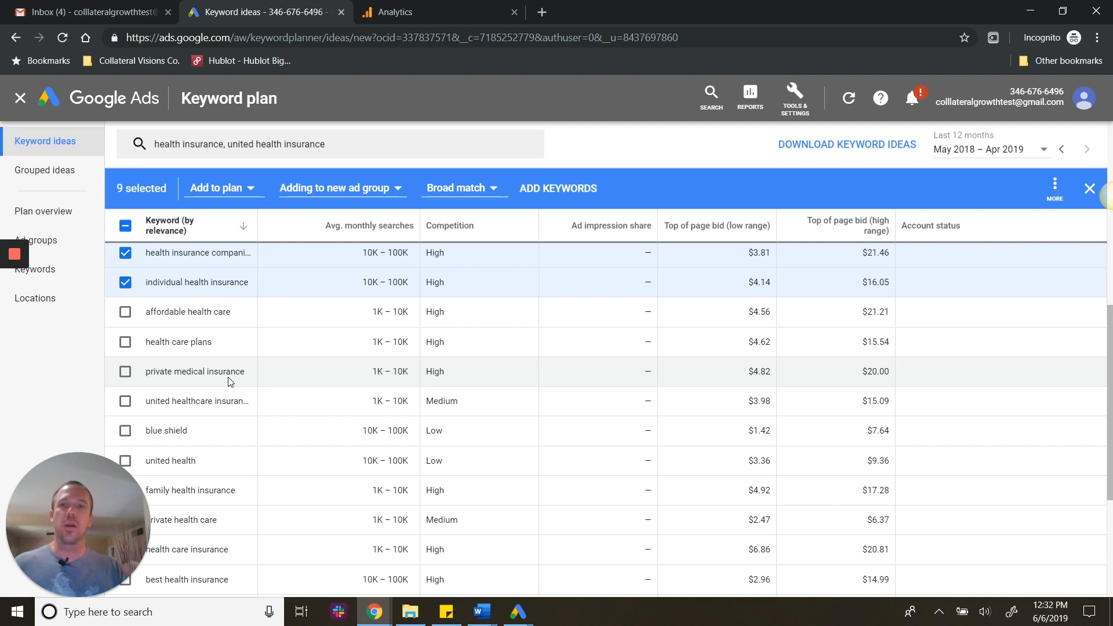
pyautogui.scroll(3, 230, 380)
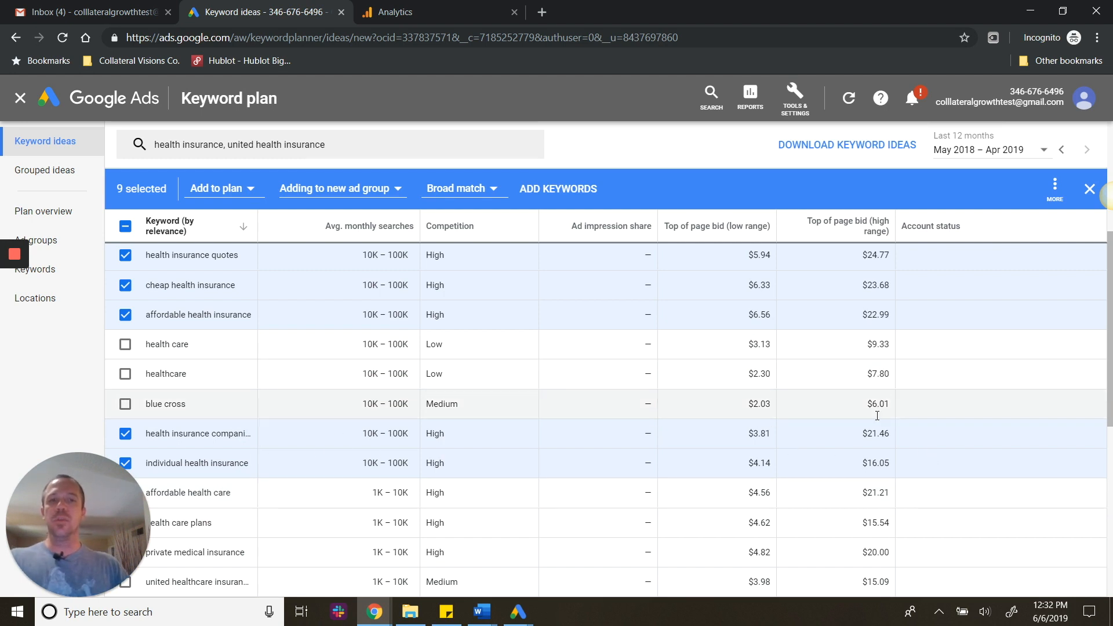
pyautogui.scroll(2, 878, 405)
pyautogui.scroll(-2, 852, 429)
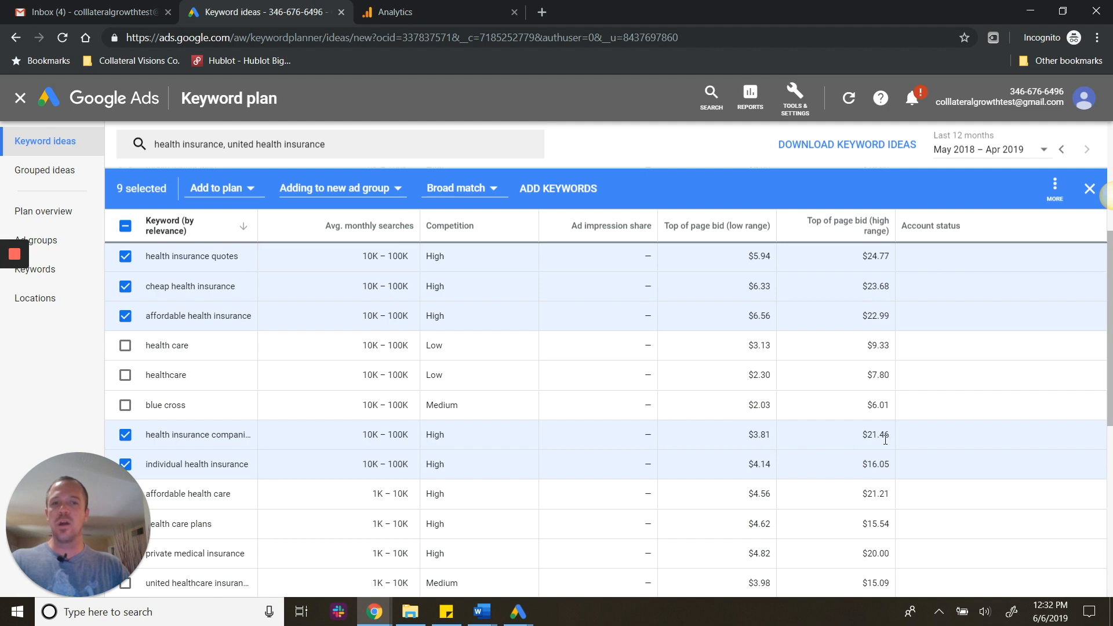
pyautogui.scroll(3, 852, 448)
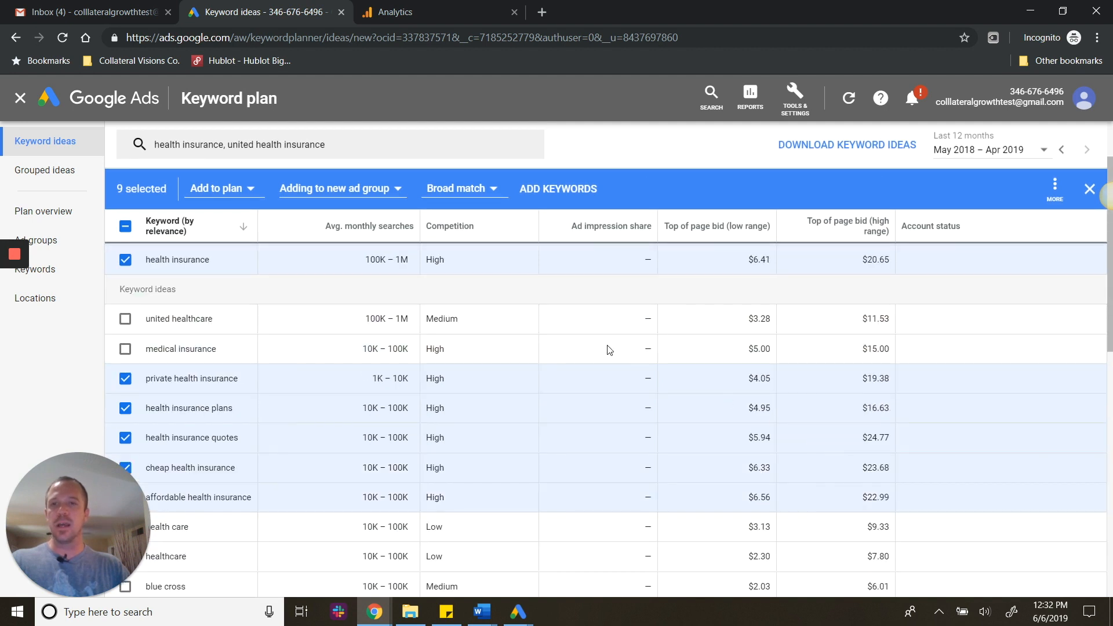
pyautogui.scroll(2, 231, 236)
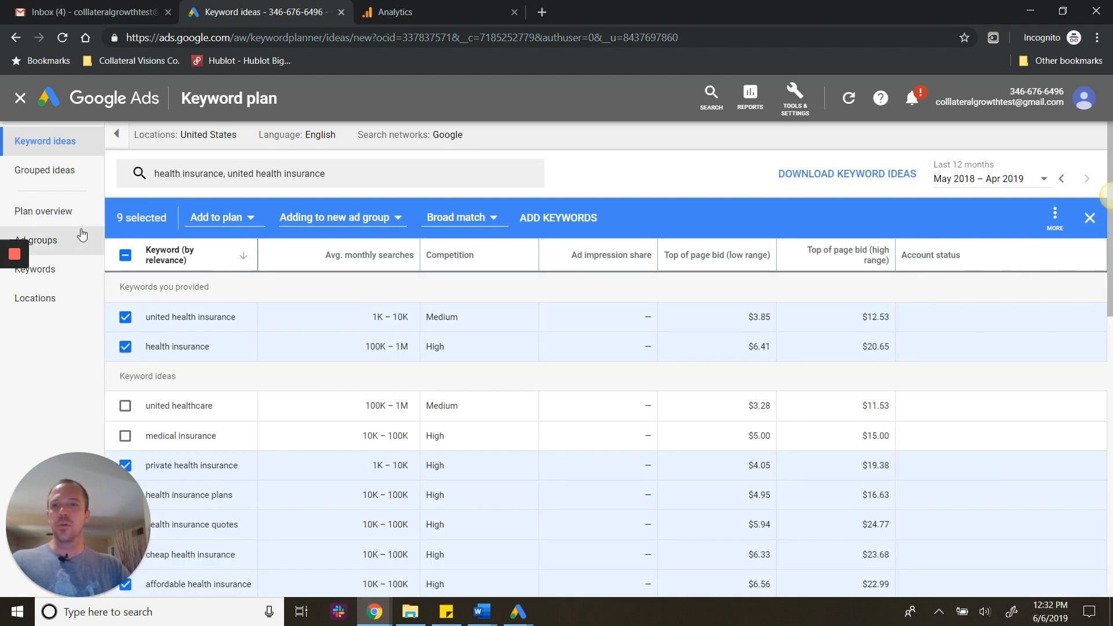
# Step: Create a new ad group named Health Insurance as the destination for the selected keywords
pyautogui.click(241, 224)
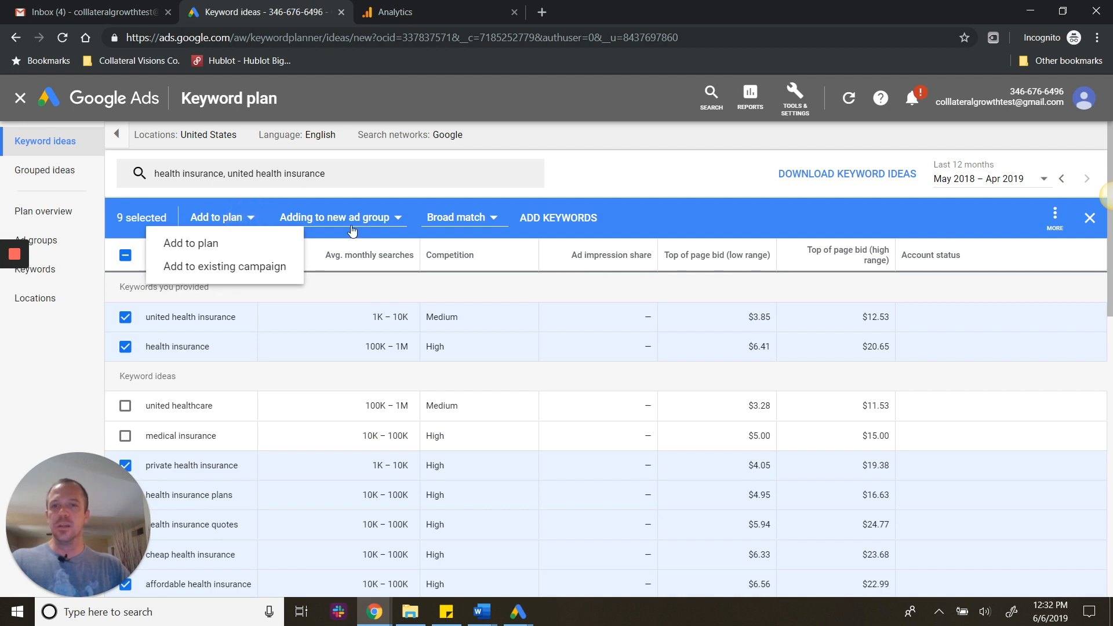
pyautogui.click(397, 219)
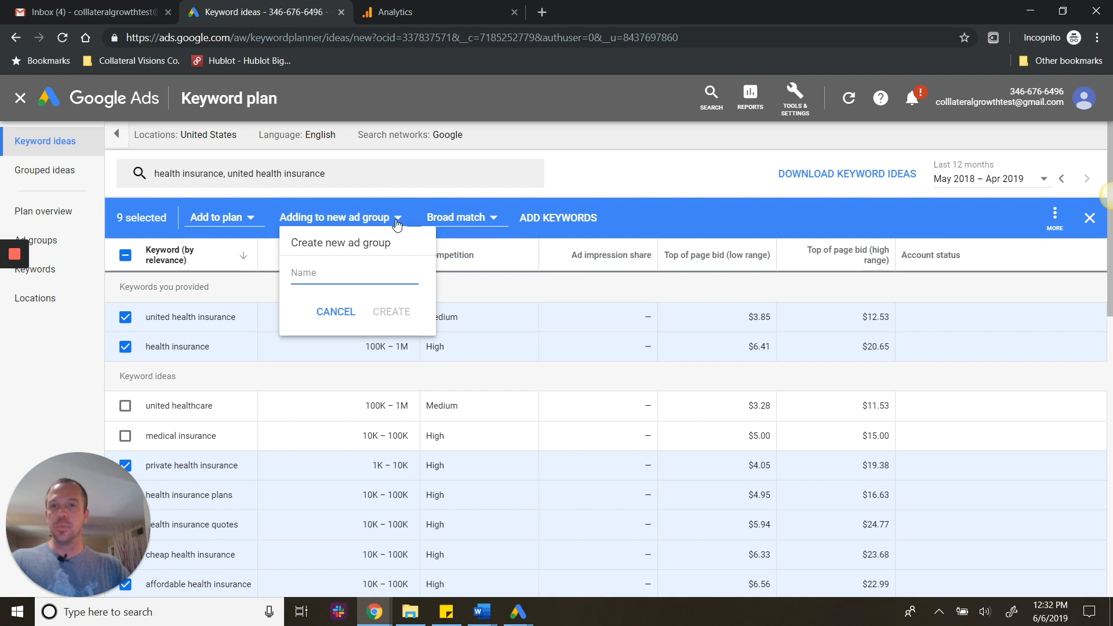
pyautogui.write('HEalth')
pyautogui.press('BackSpace')
pyautogui.press('BackSpace')
pyautogui.press('BackSpace')
pyautogui.press('BackSpace')
pyautogui.press('BackSpace')
pyautogui.write('ealth')
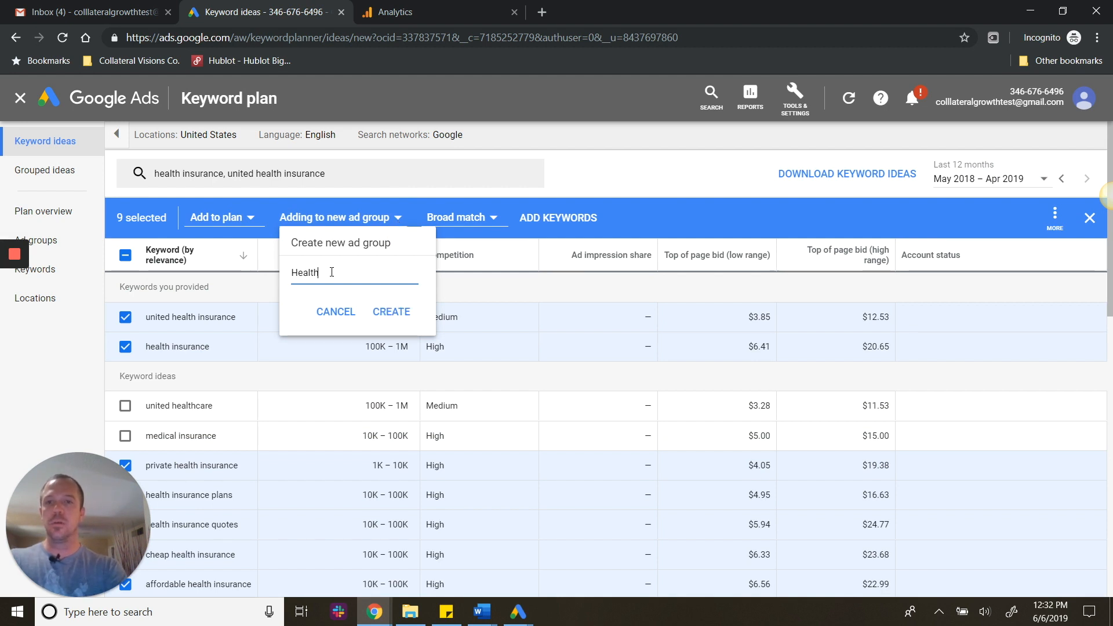
pyautogui.write(' Insurance')
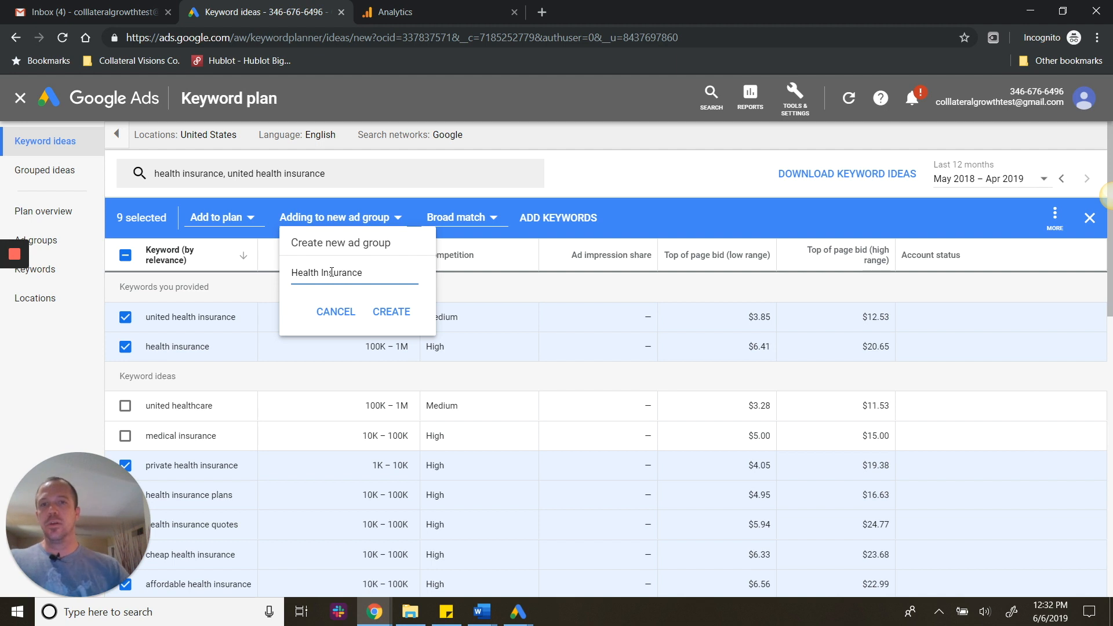
pyautogui.click(399, 314)
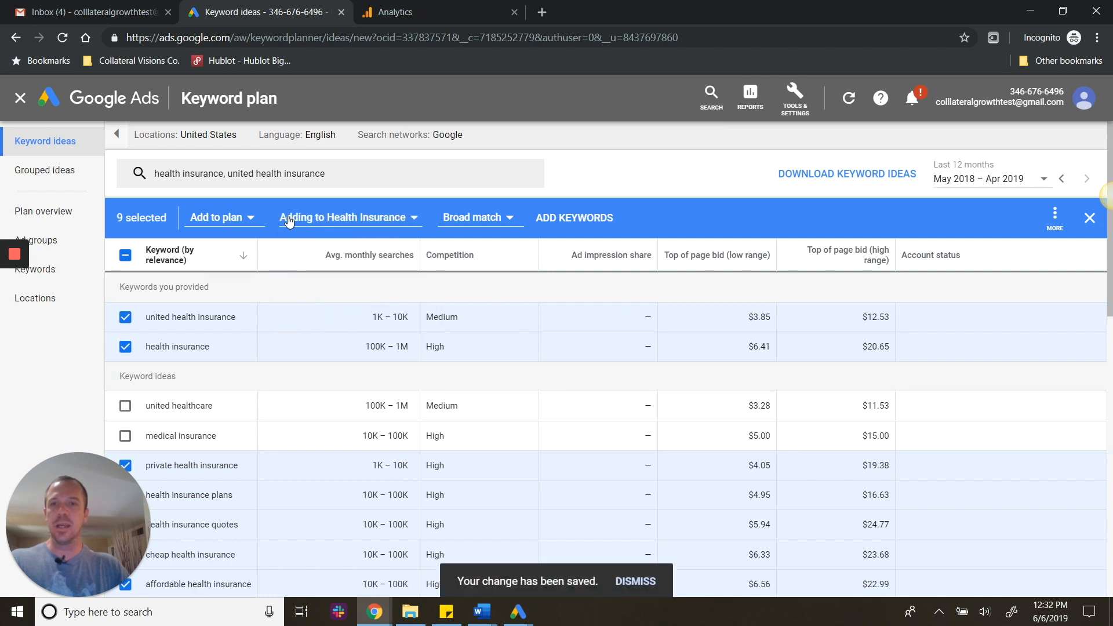
# Step: Check the destination options for the selected keywords, including the campaign list for adding them to an existing campaign
pyautogui.click(249, 223)
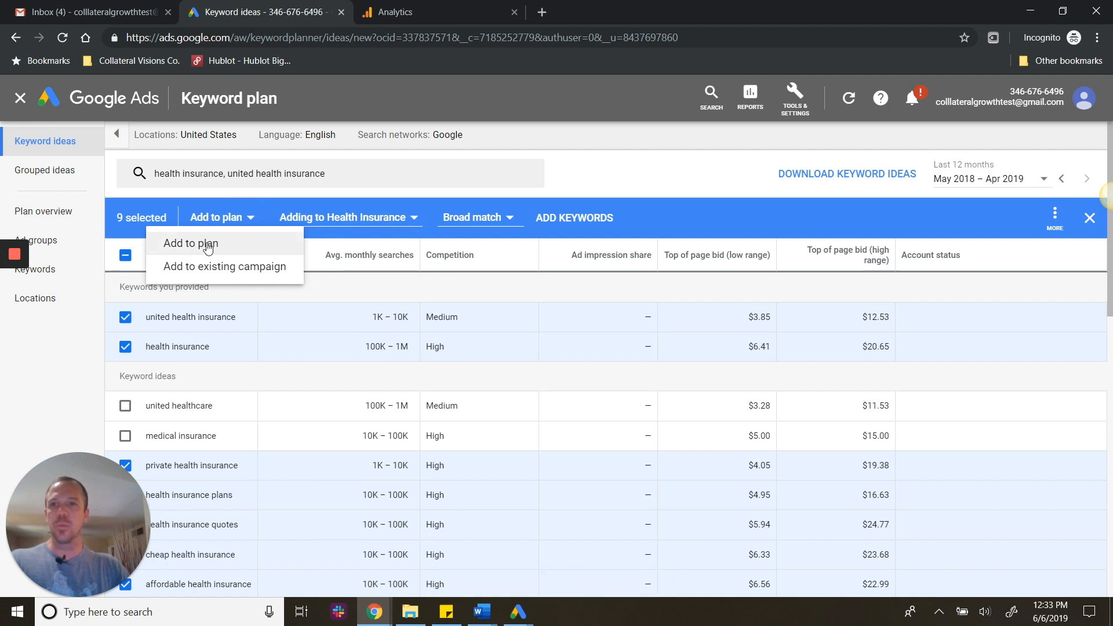
pyautogui.click(208, 247)
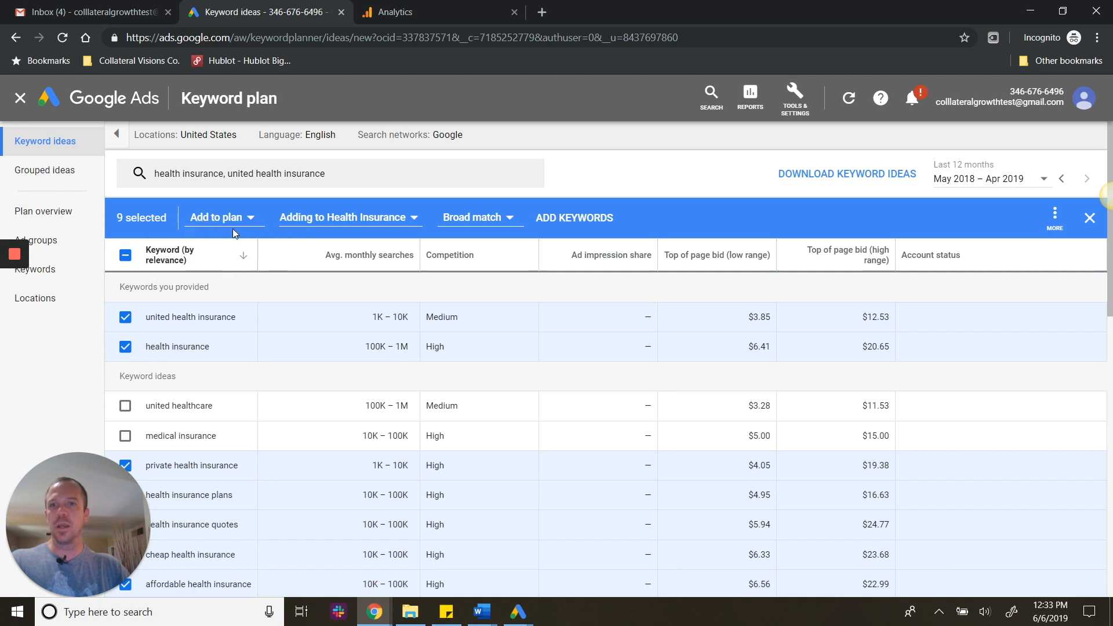
pyautogui.click(250, 219)
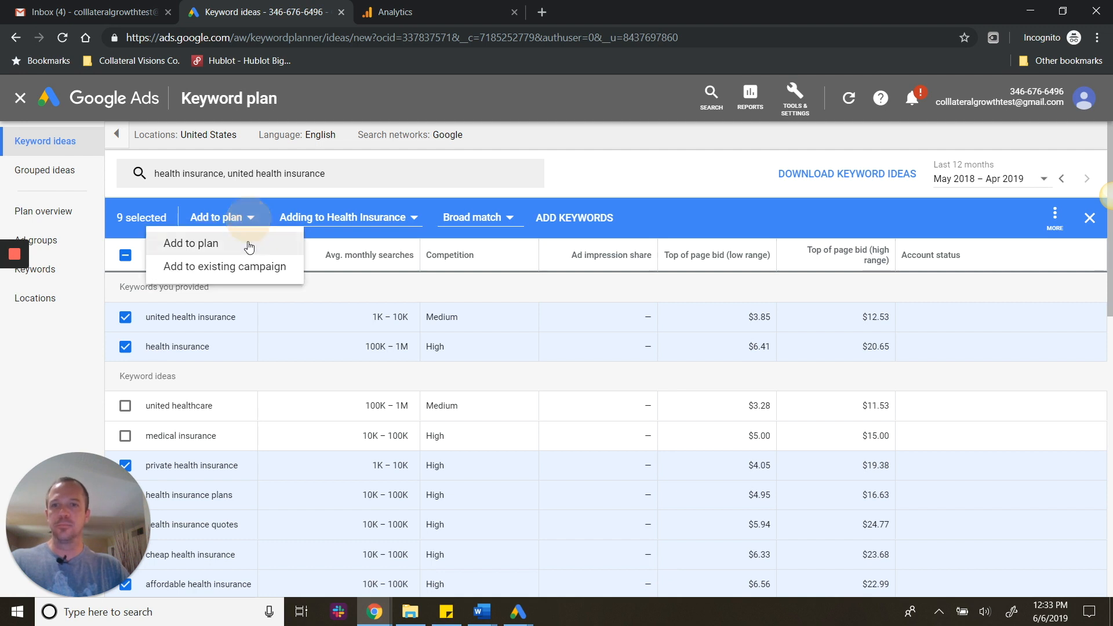
pyautogui.click(243, 266)
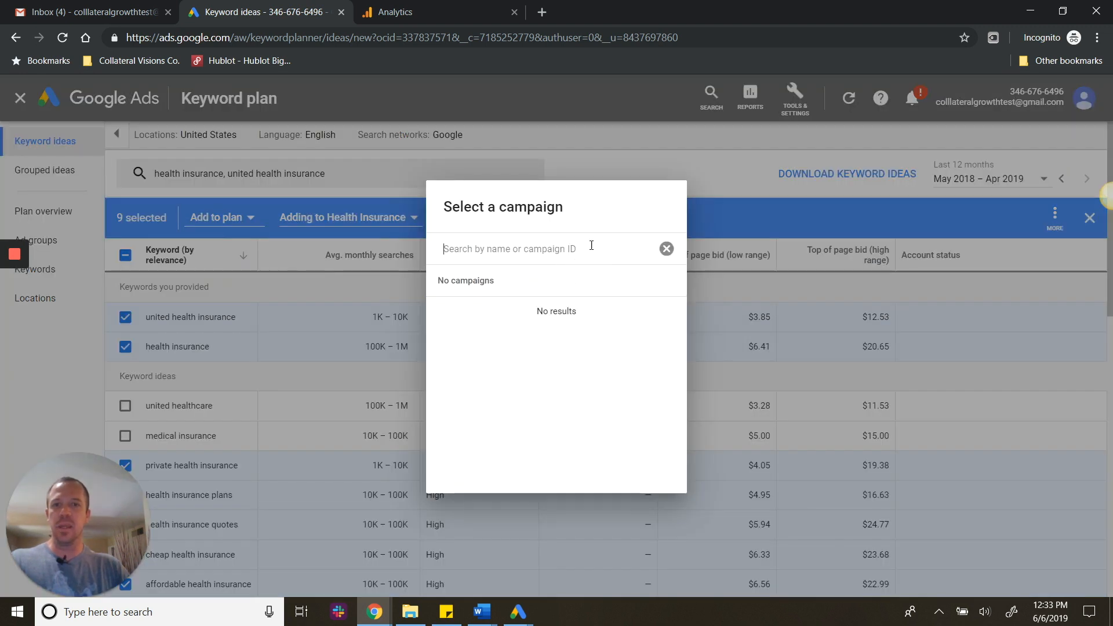
pyautogui.click(403, 224)
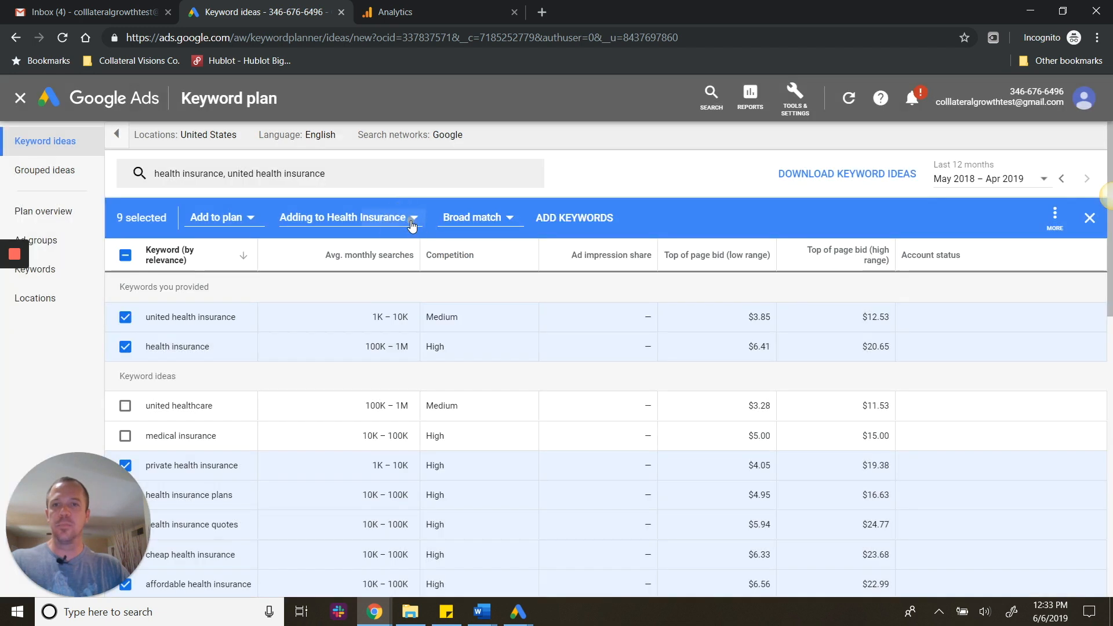
pyautogui.click(413, 225)
pyautogui.click(222, 214)
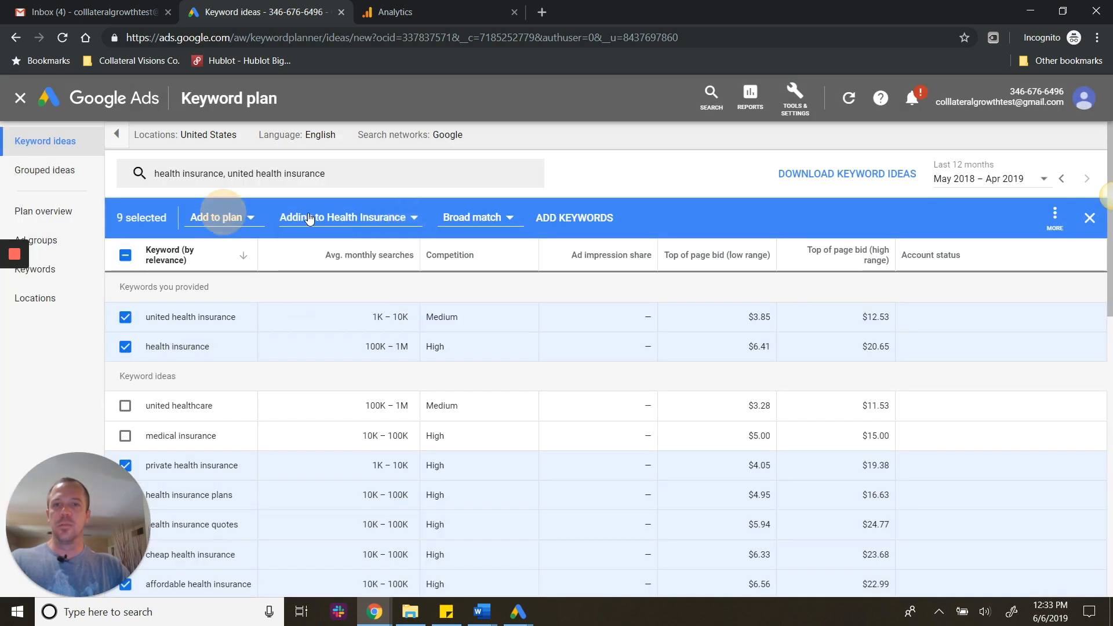
# Step: Add the selected keywords to the plan in the Health Insurance ad group as broad match and check their account status
pyautogui.click(469, 217)
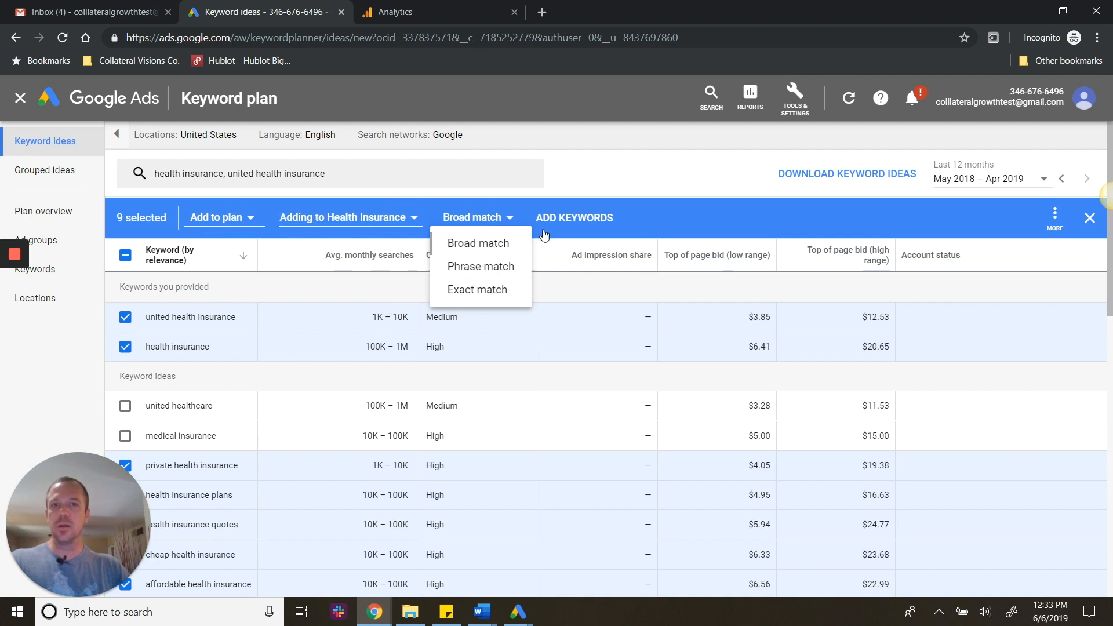
pyautogui.click(242, 218)
pyautogui.click(197, 244)
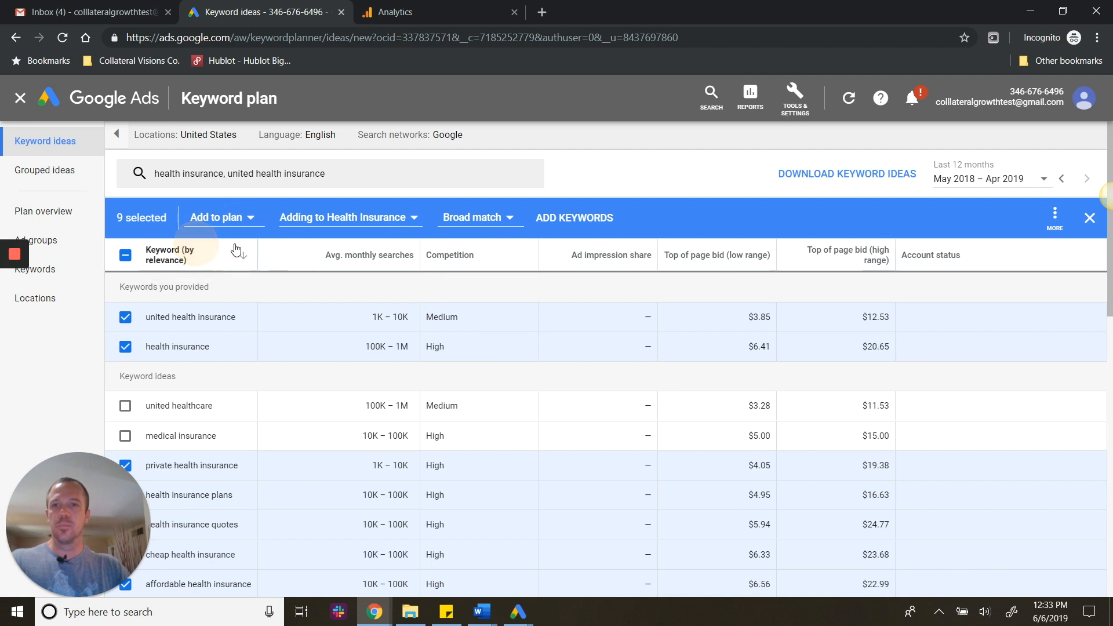
pyautogui.click(560, 218)
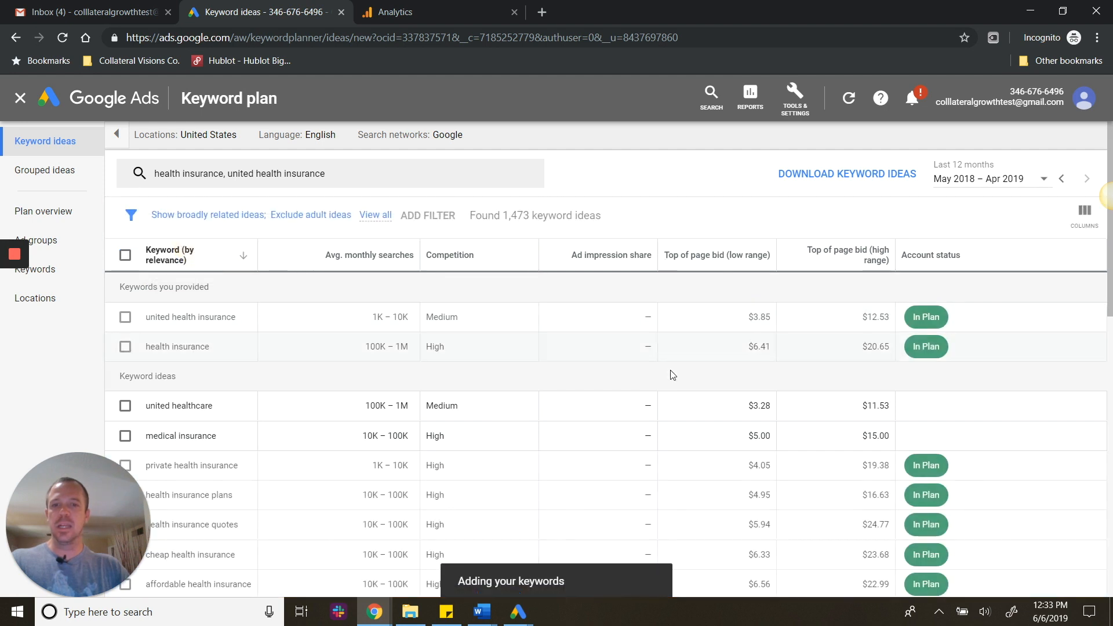
pyautogui.scroll(-7, 939, 434)
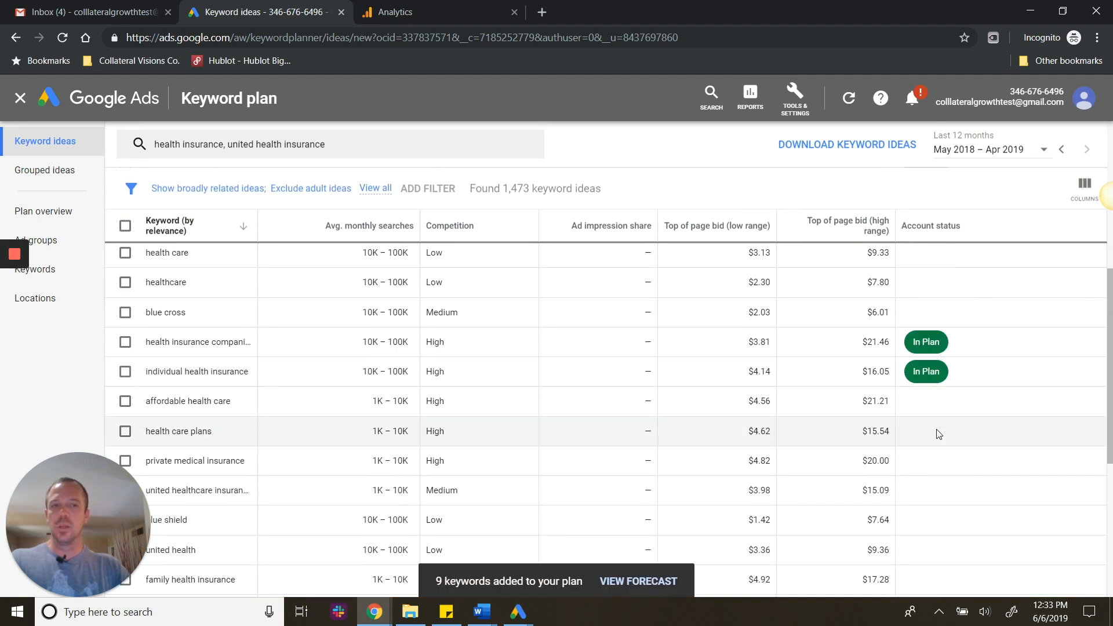
pyautogui.scroll(8, 936, 429)
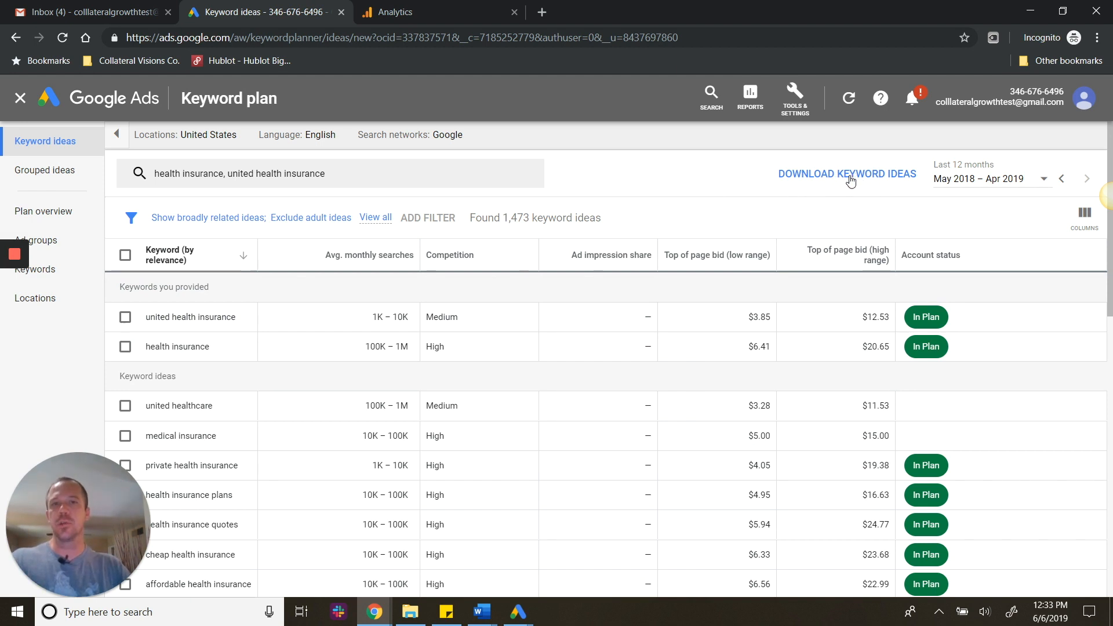
# Step: Open the grouped keyword ideas, expand the Care Plans group and widen the group column to read the full keywords
pyautogui.click(51, 177)
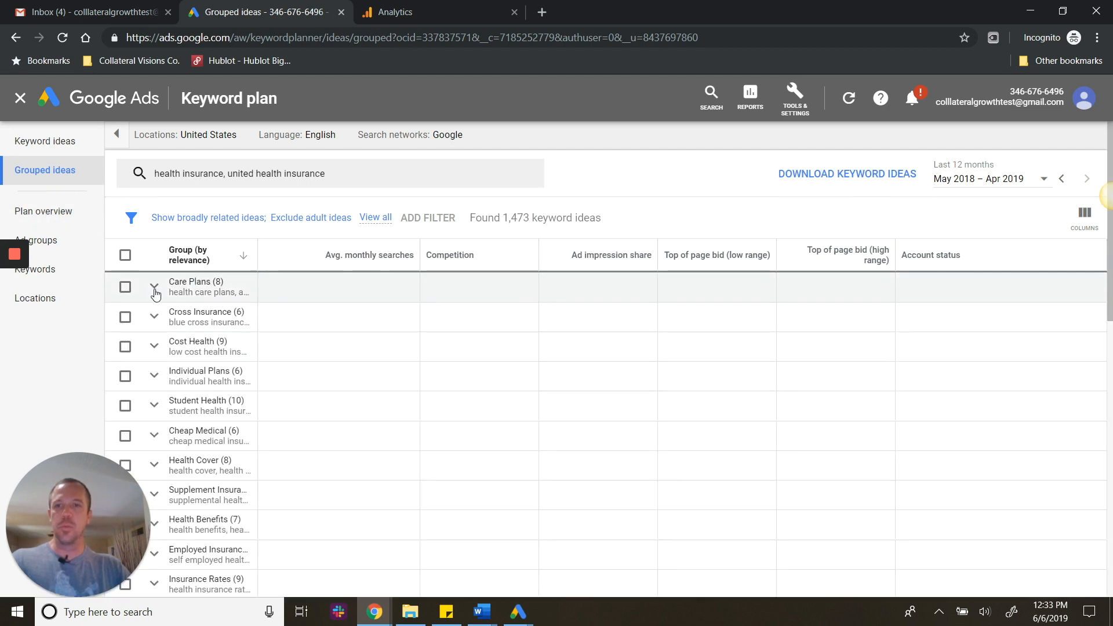
pyautogui.click(154, 288)
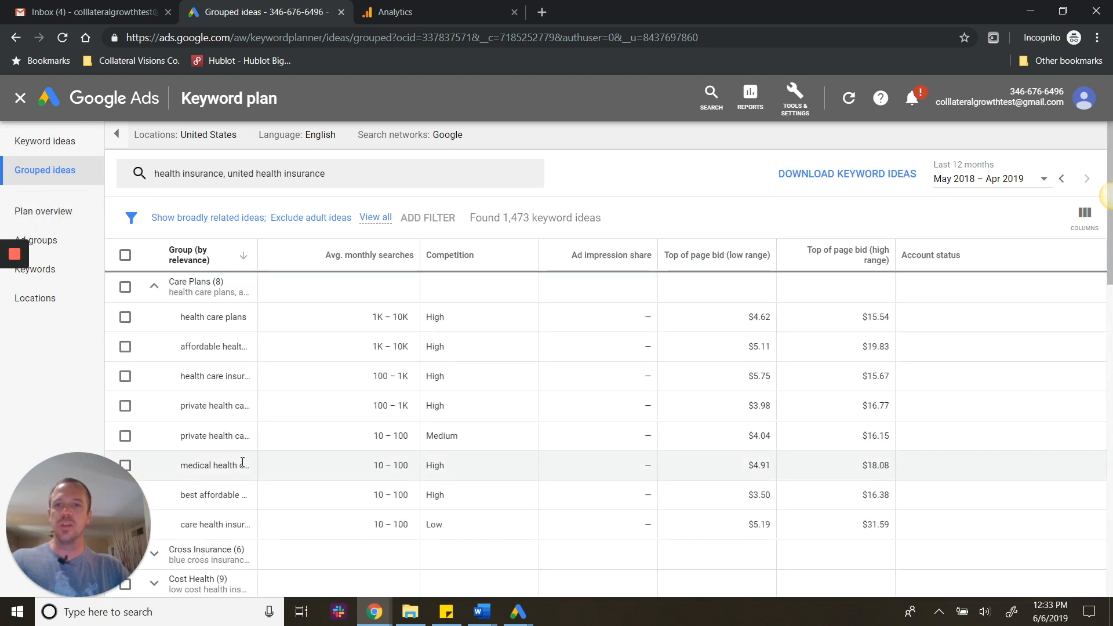
pyautogui.moveTo(266, 262); pyautogui.dragTo(382, 262)
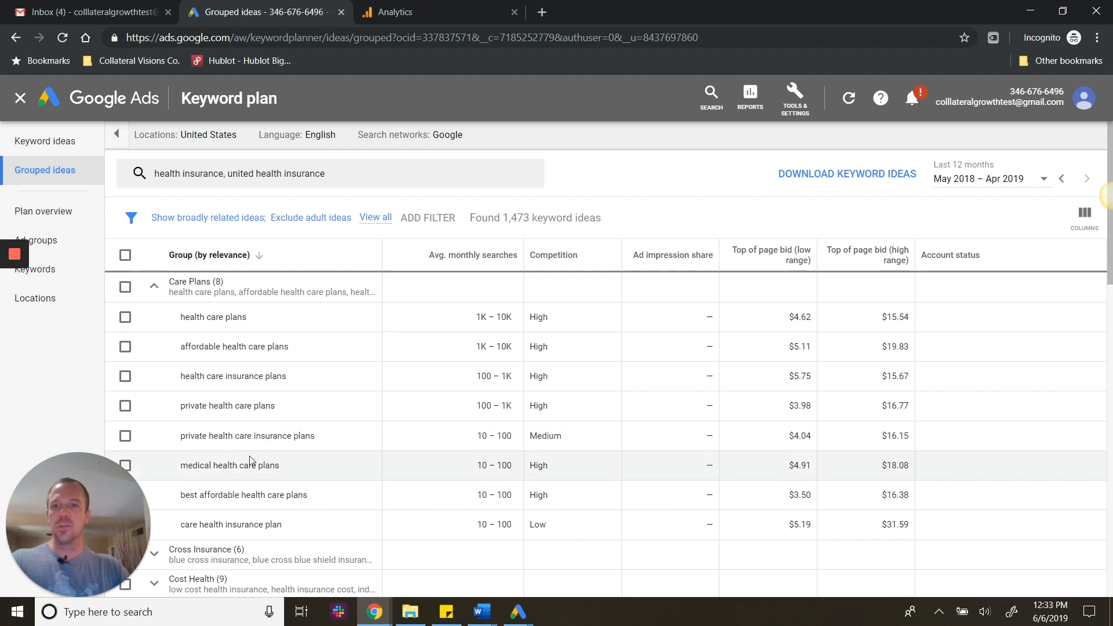
pyautogui.scroll(-5, 226, 406)
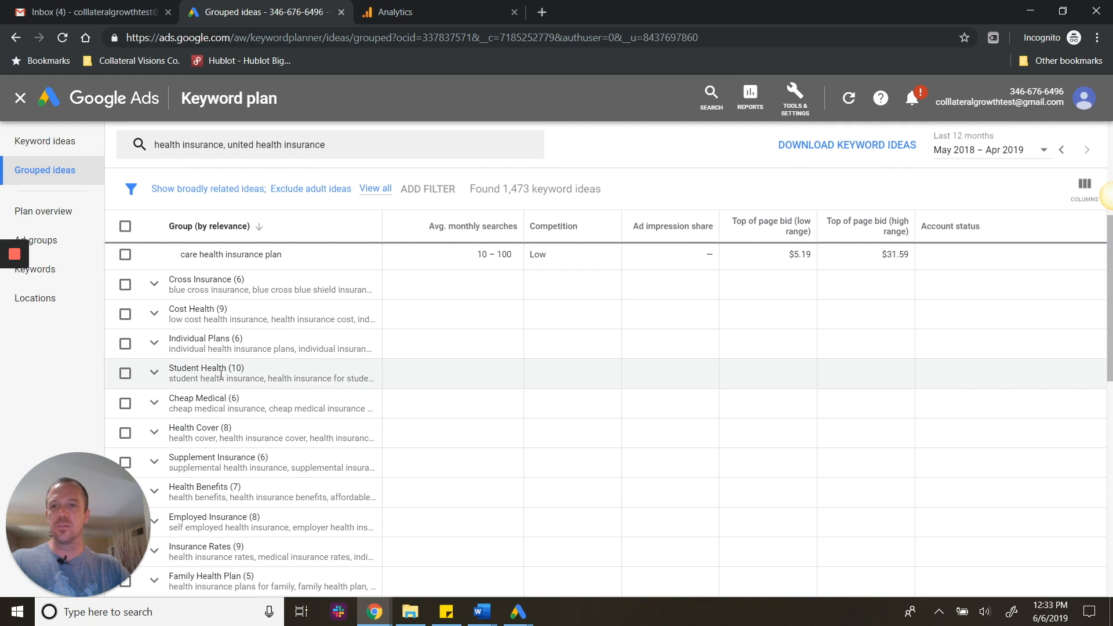
# Step: Examine the keywords in the Individual Plans group, then collapse it and return to the keyword ideas list
pyautogui.click(154, 343)
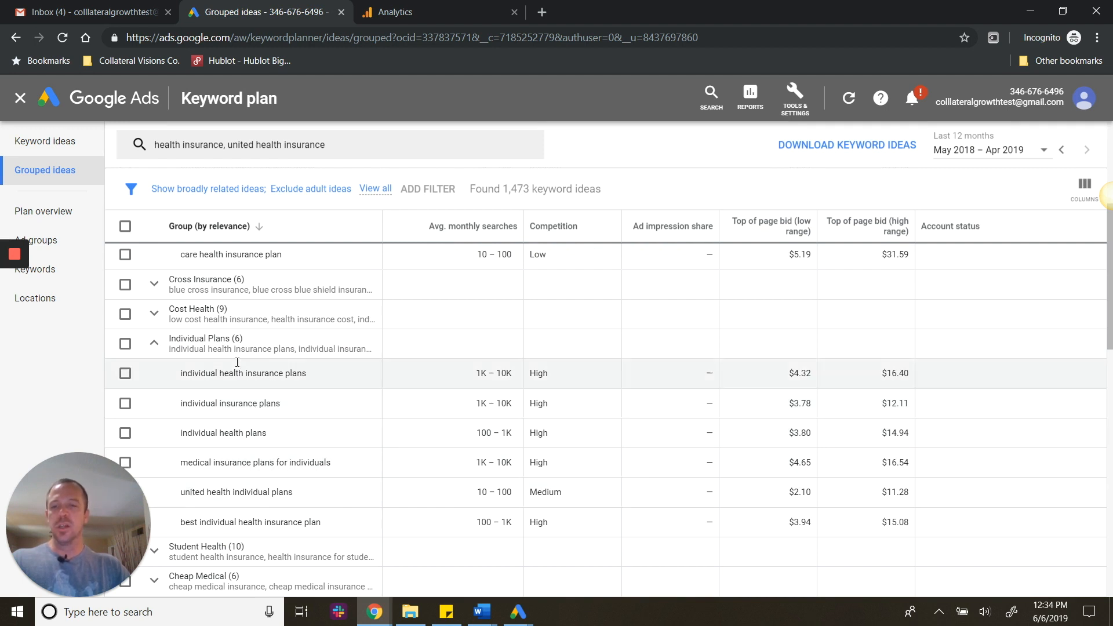
pyautogui.moveTo(216, 375); pyautogui.dragTo(188, 372)
pyautogui.moveTo(283, 374); pyautogui.dragTo(219, 374)
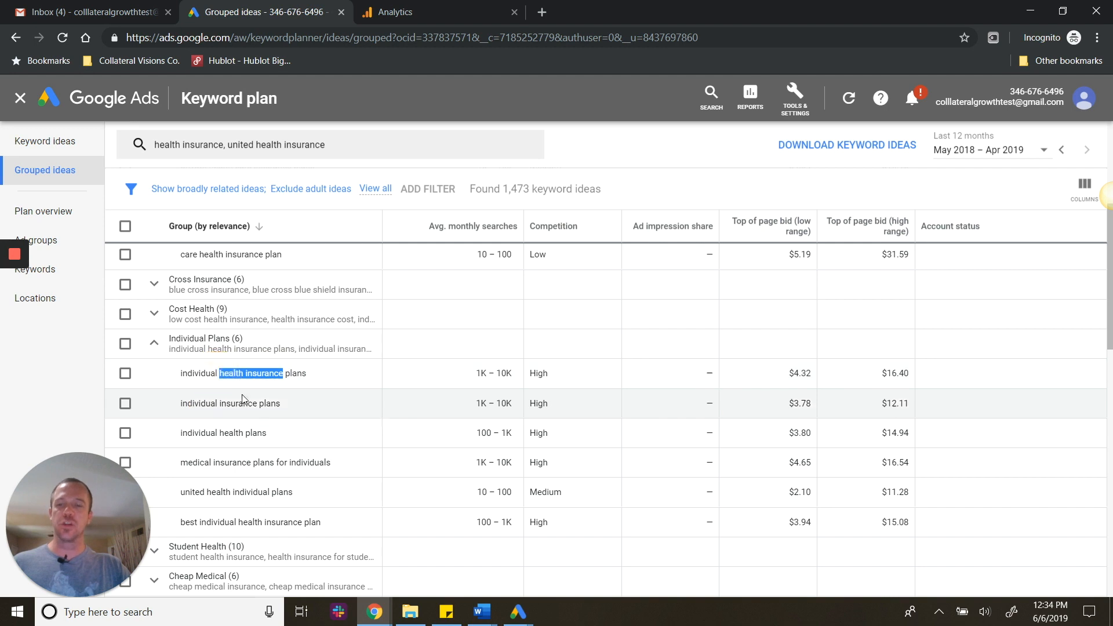
pyautogui.click(153, 342)
pyautogui.click(54, 144)
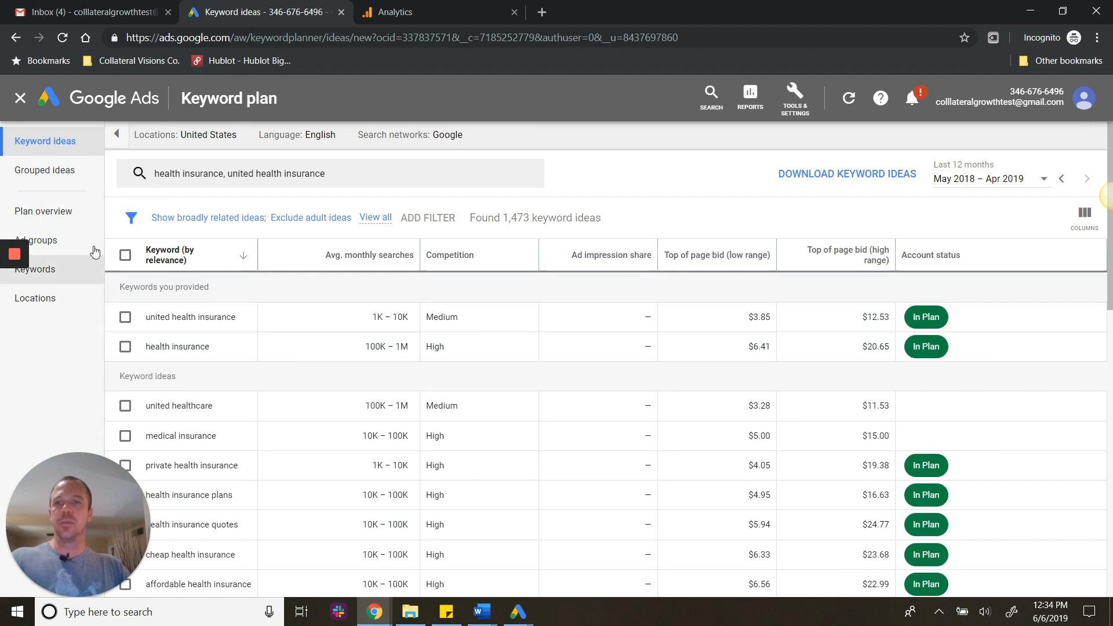
# Step: Review the plan overview, examining the forecast metrics and the keyword, device and location breakdowns
pyautogui.click(58, 220)
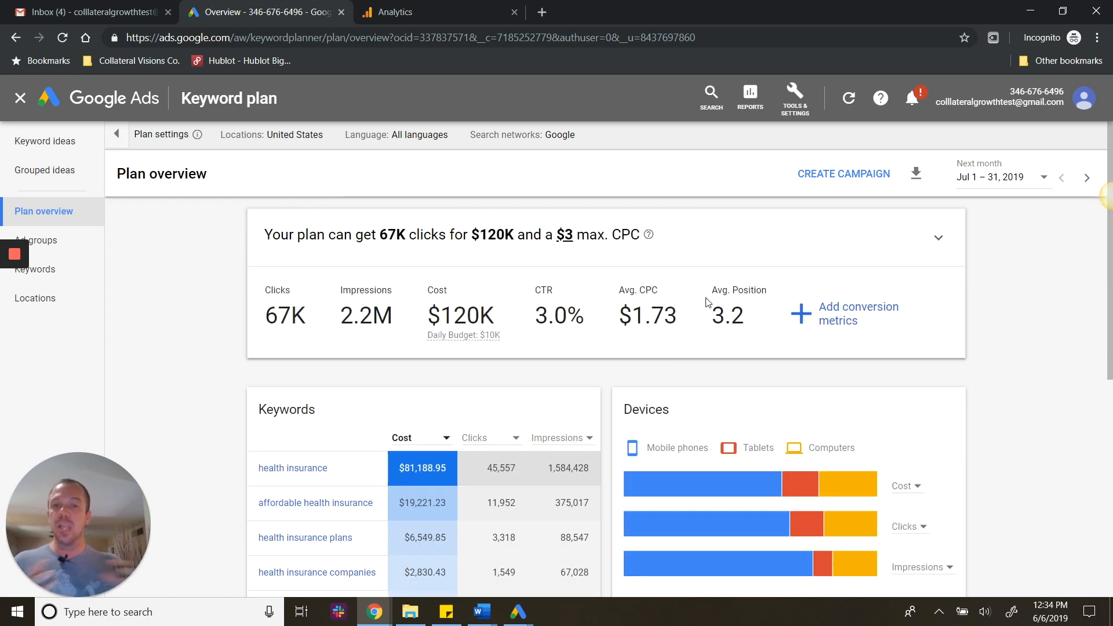
pyautogui.scroll(-3, 620, 272)
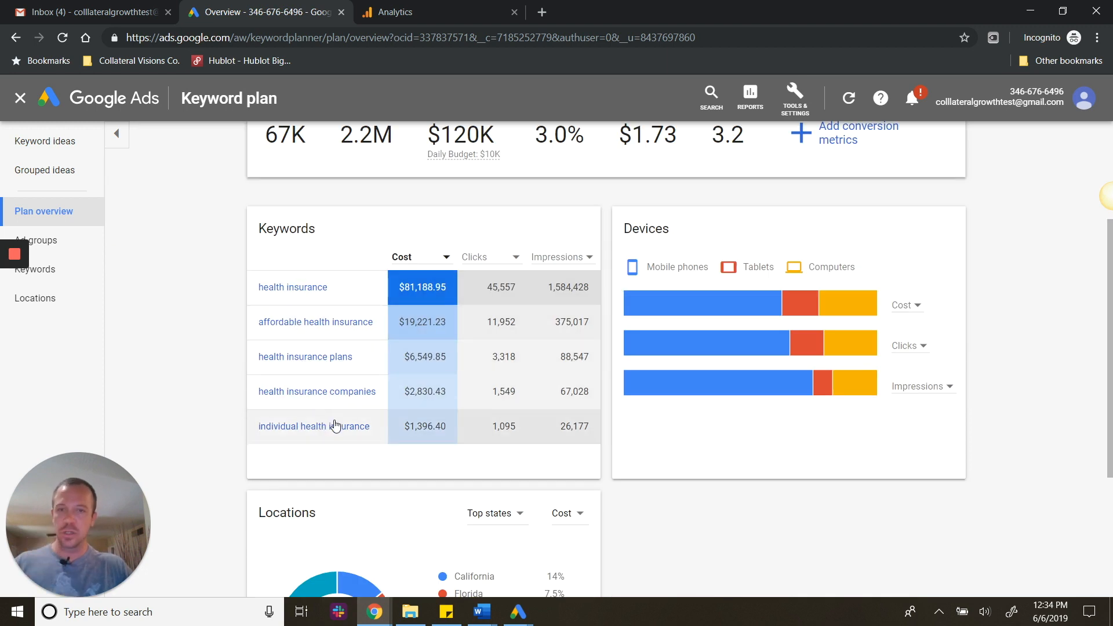
pyautogui.scroll(2, 456, 353)
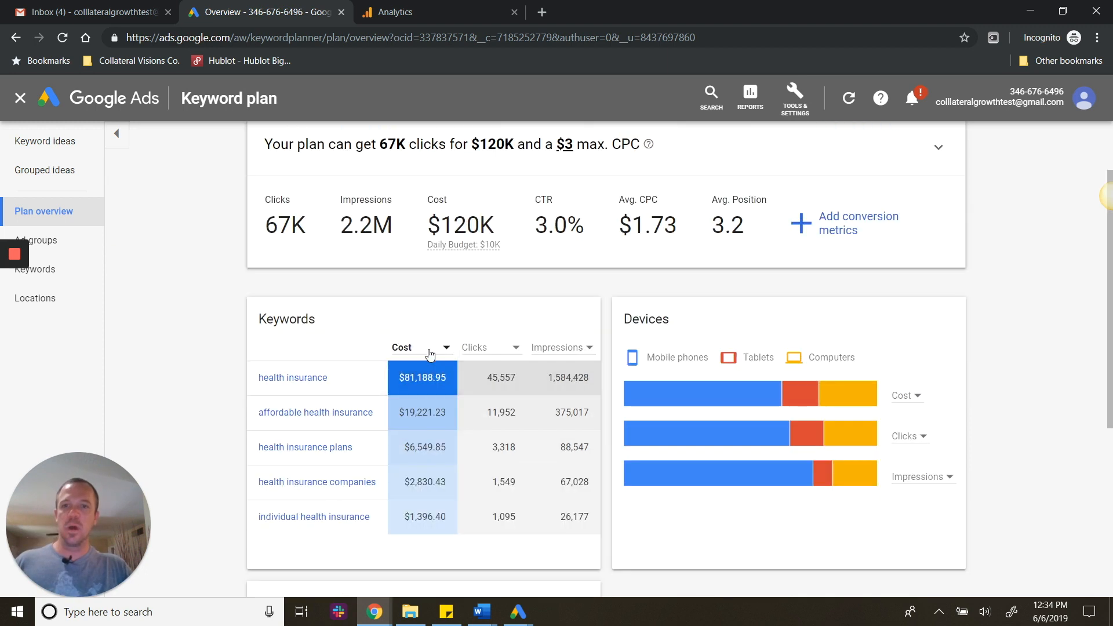
pyautogui.scroll(2, 427, 328)
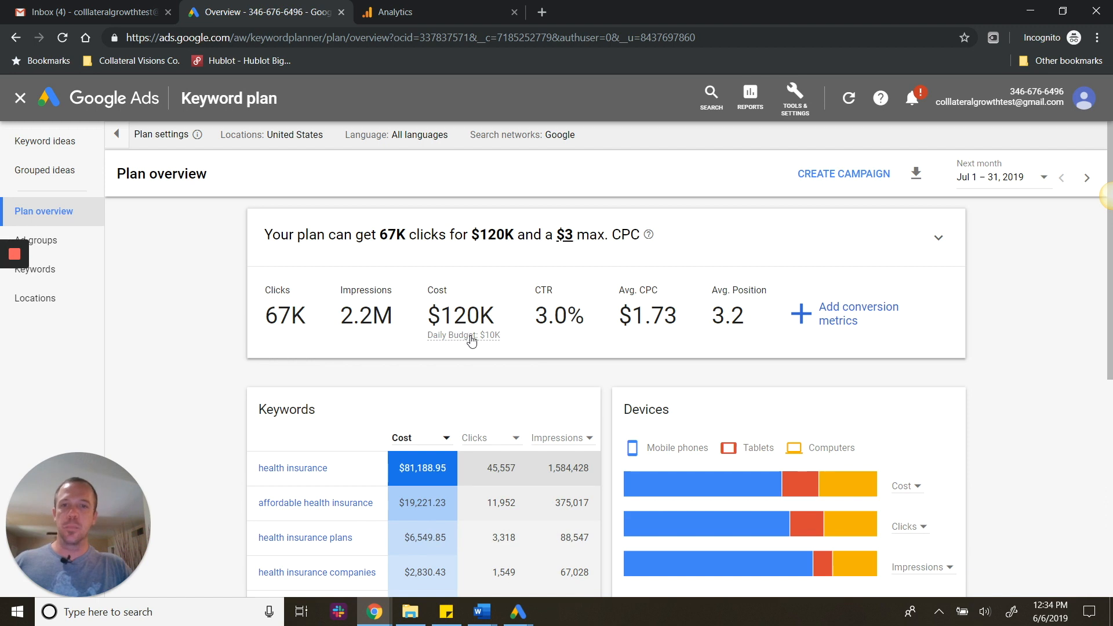
pyautogui.click(492, 342)
pyautogui.click(939, 237)
pyautogui.click(499, 234)
pyautogui.click(939, 238)
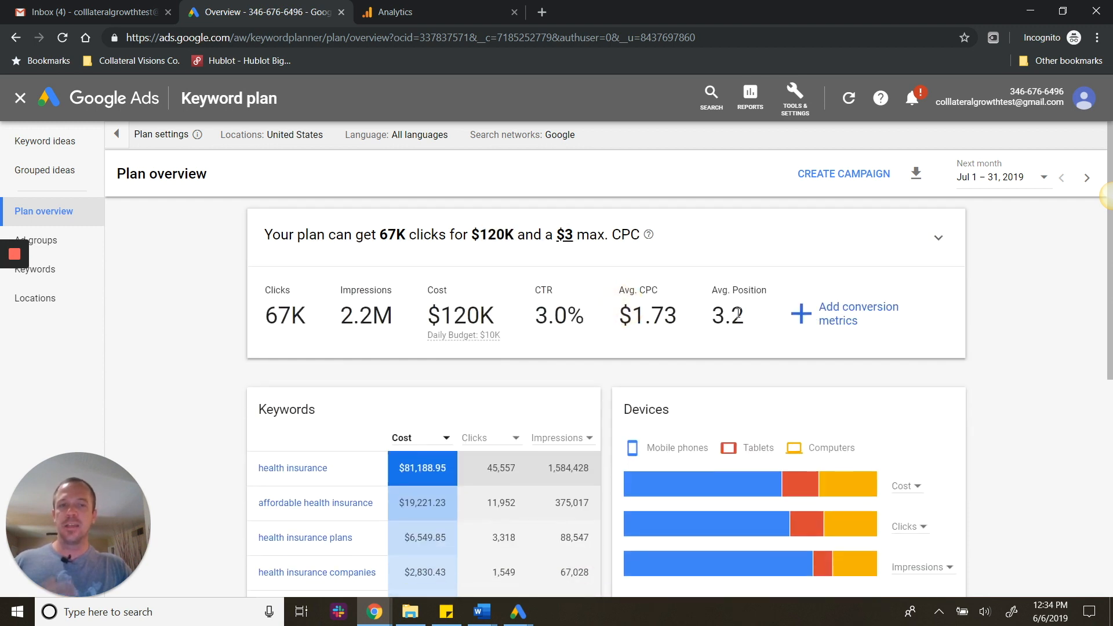
pyautogui.scroll(-7, 510, 324)
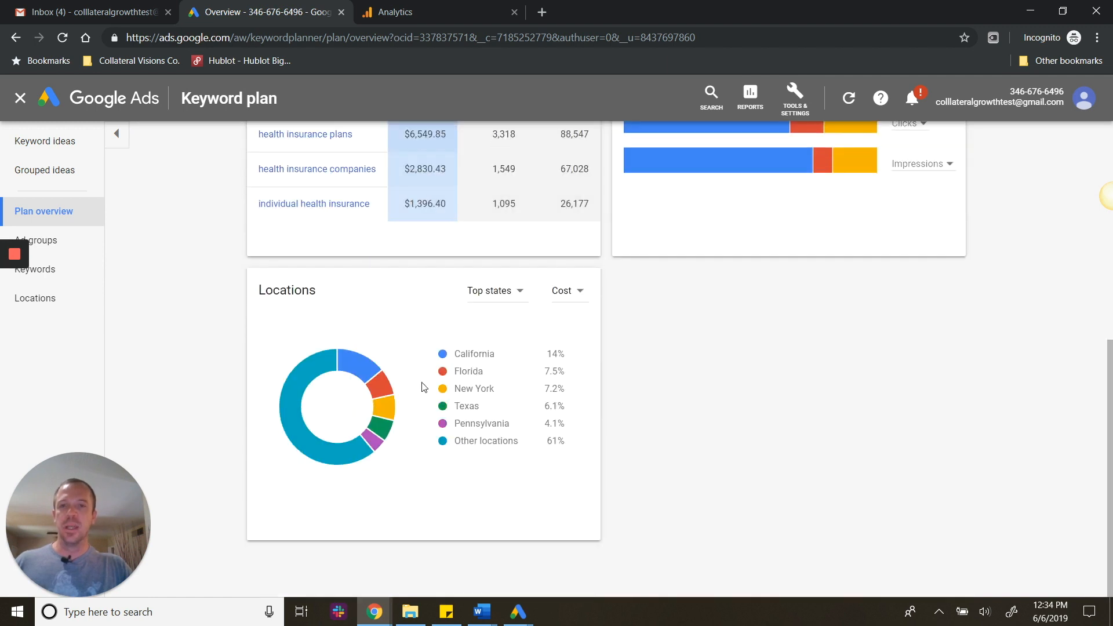
pyautogui.scroll(7, 522, 321)
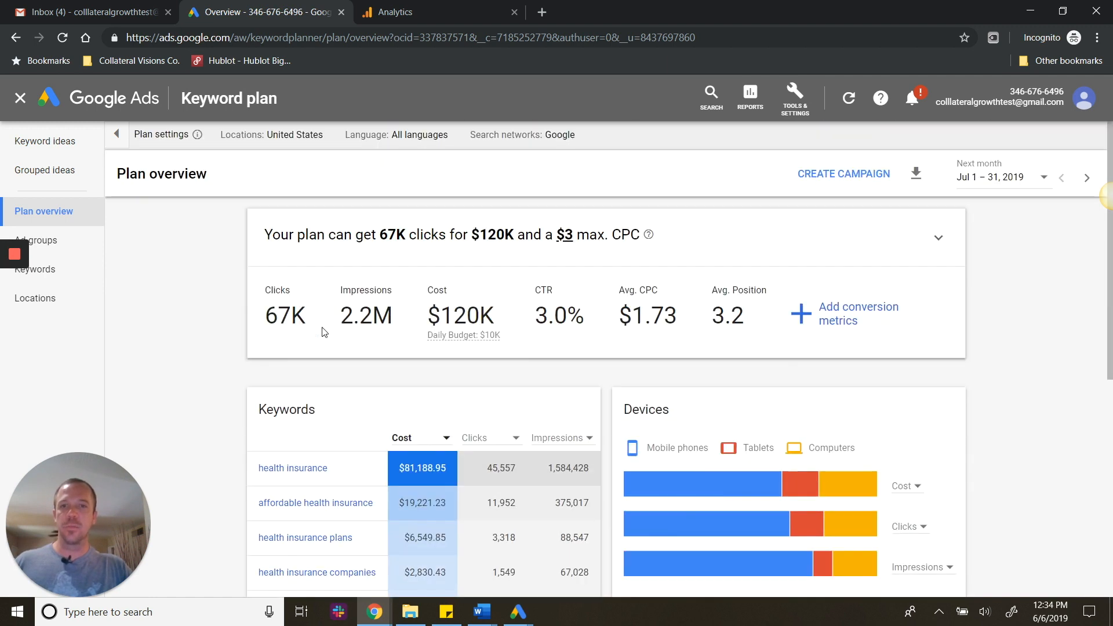
# Step: Create a campaign from the plan named Health Insurance with a custom average daily budget of $0
pyautogui.click(859, 181)
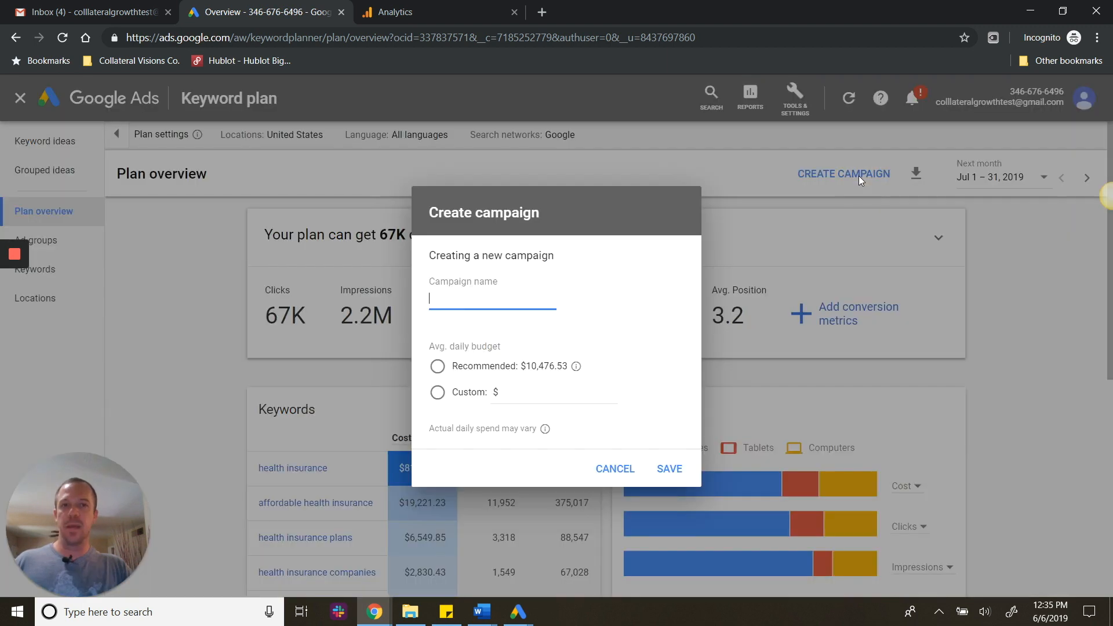
pyautogui.write('Health Insurance')
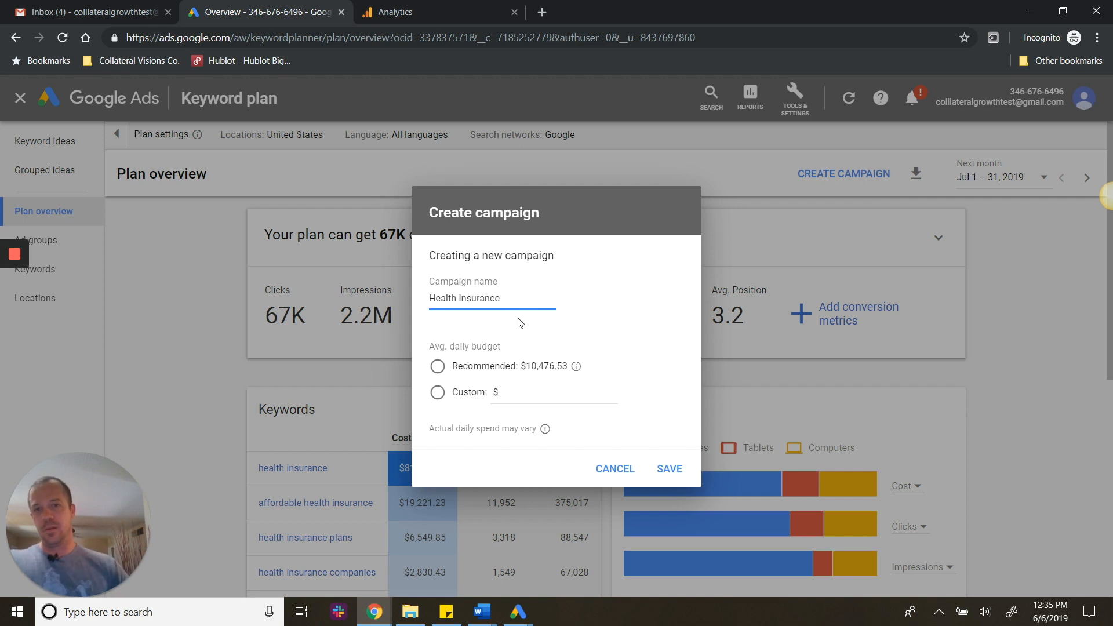
pyautogui.click(438, 392)
pyautogui.click(585, 393)
pyautogui.write('1')
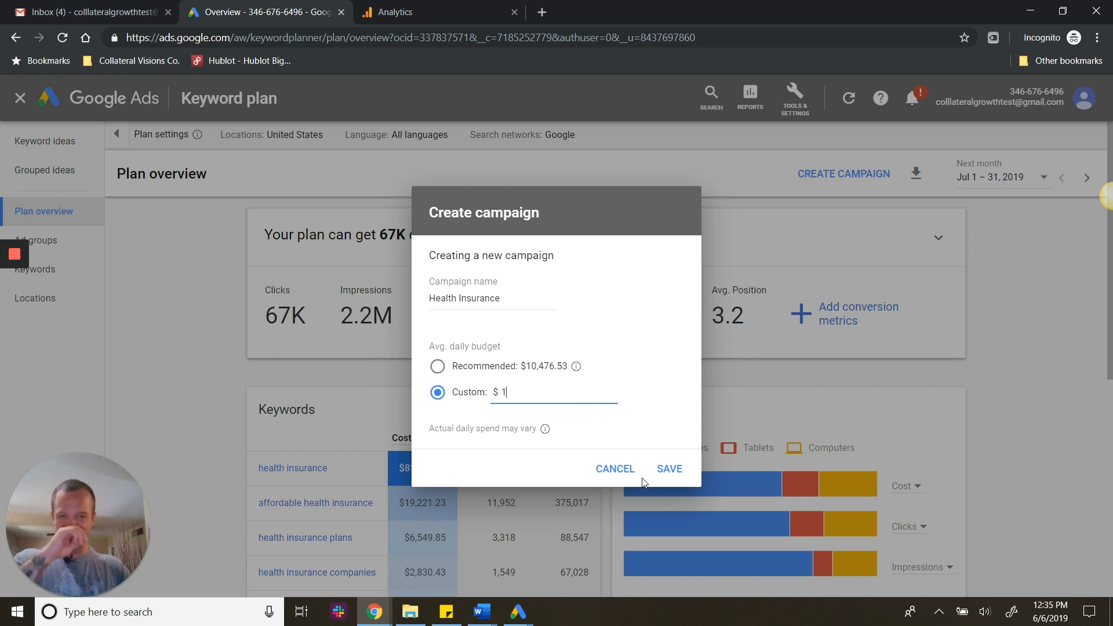
pyautogui.press('BackSpace')
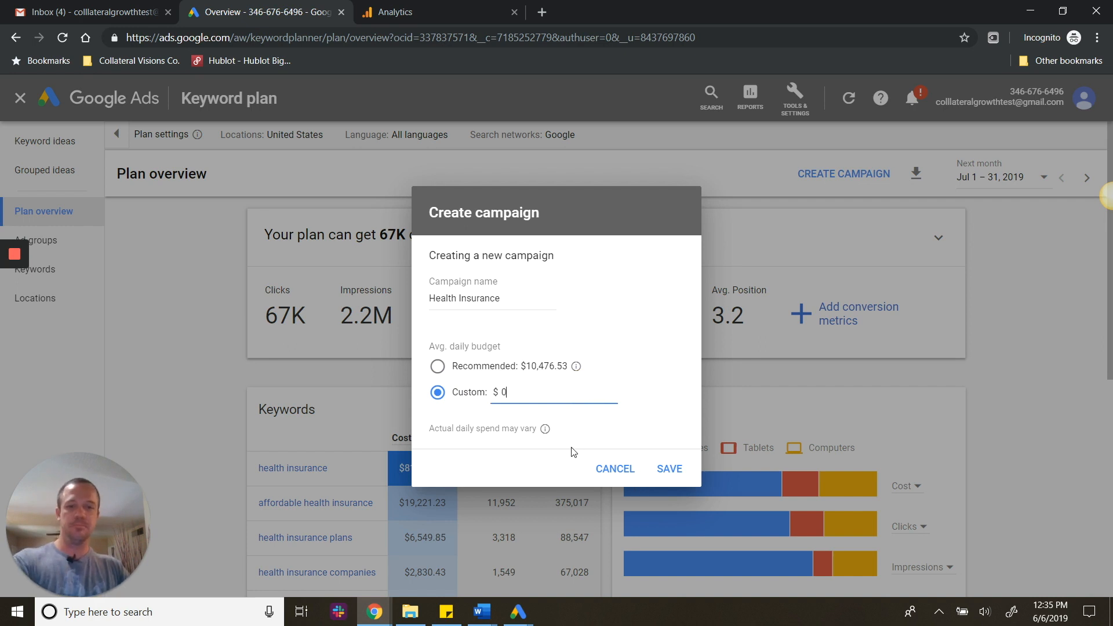
pyautogui.click(671, 473)
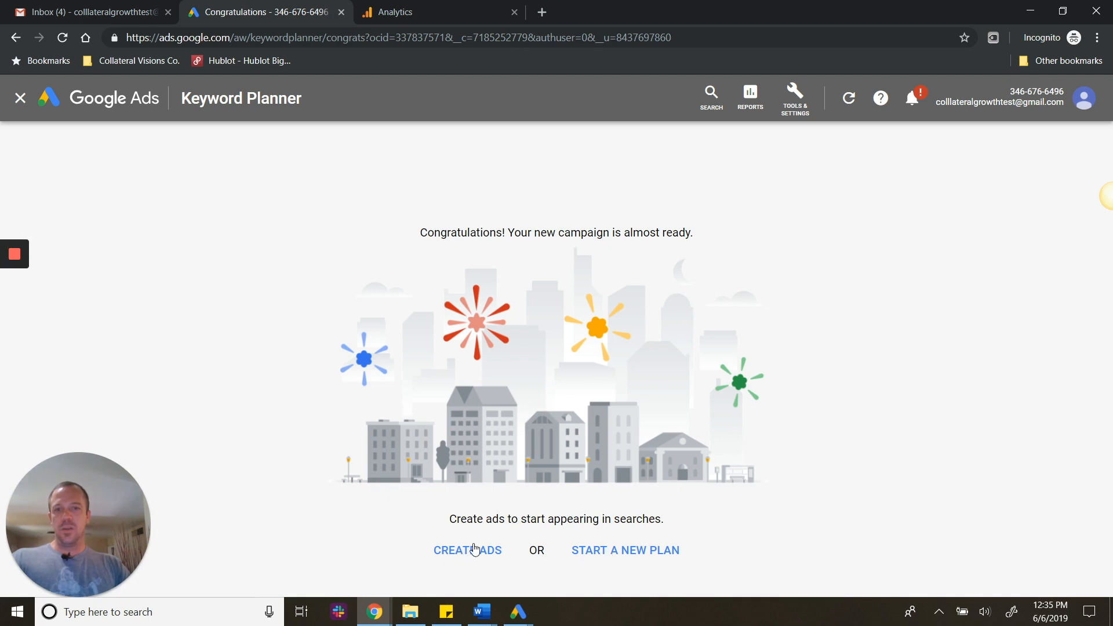
# Step: Start a new plan and discover new keyword ideas for "health insurance"
pyautogui.click(600, 555)
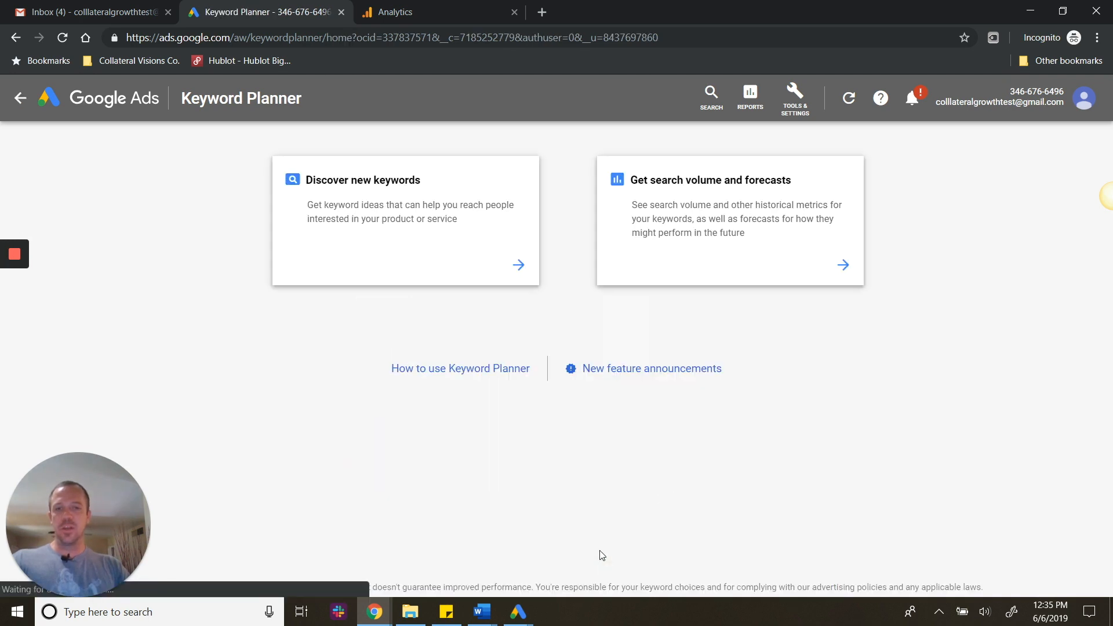
pyautogui.click(518, 265)
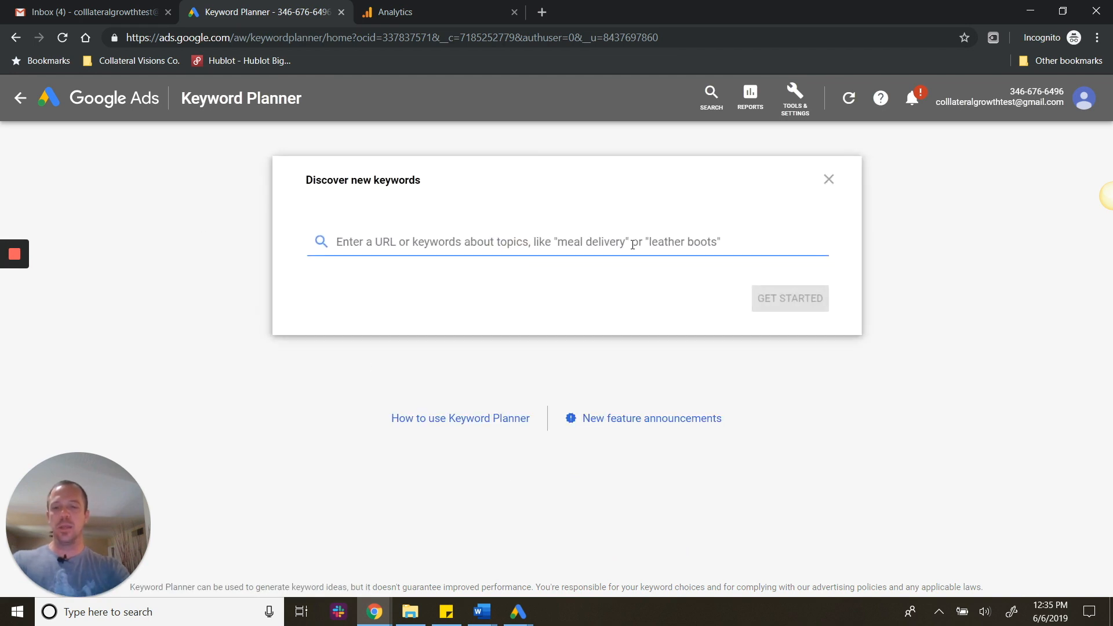
pyautogui.write('health insrua')
pyautogui.press('BackSpace')
pyautogui.press('BackSpace')
pyautogui.press('BackSpace')
pyautogui.write('urance')
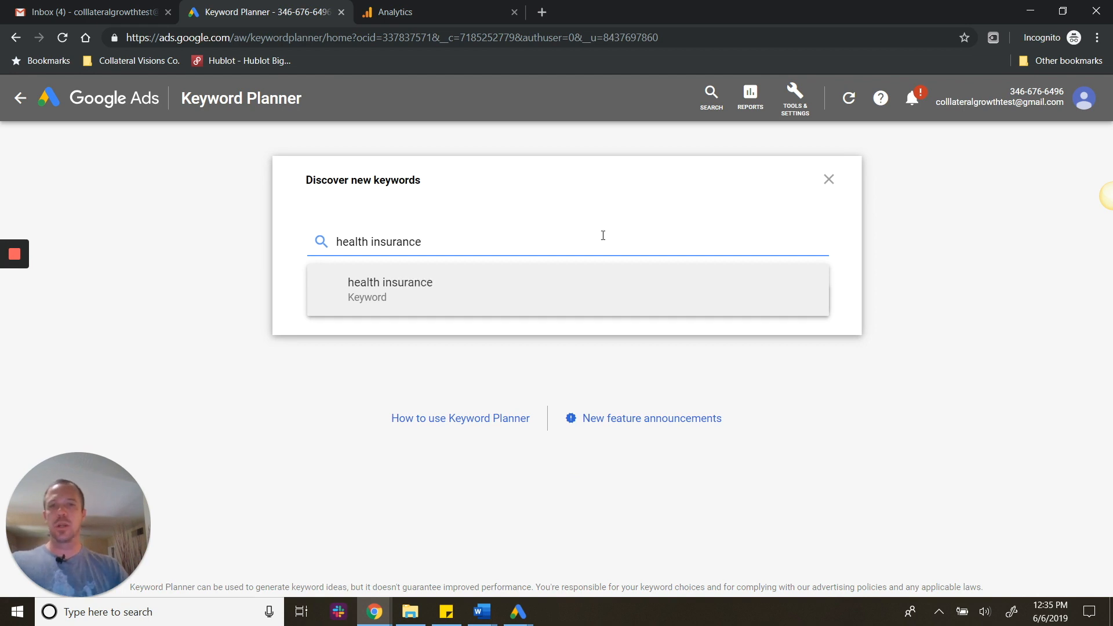
pyautogui.click(405, 294)
pyautogui.click(819, 298)
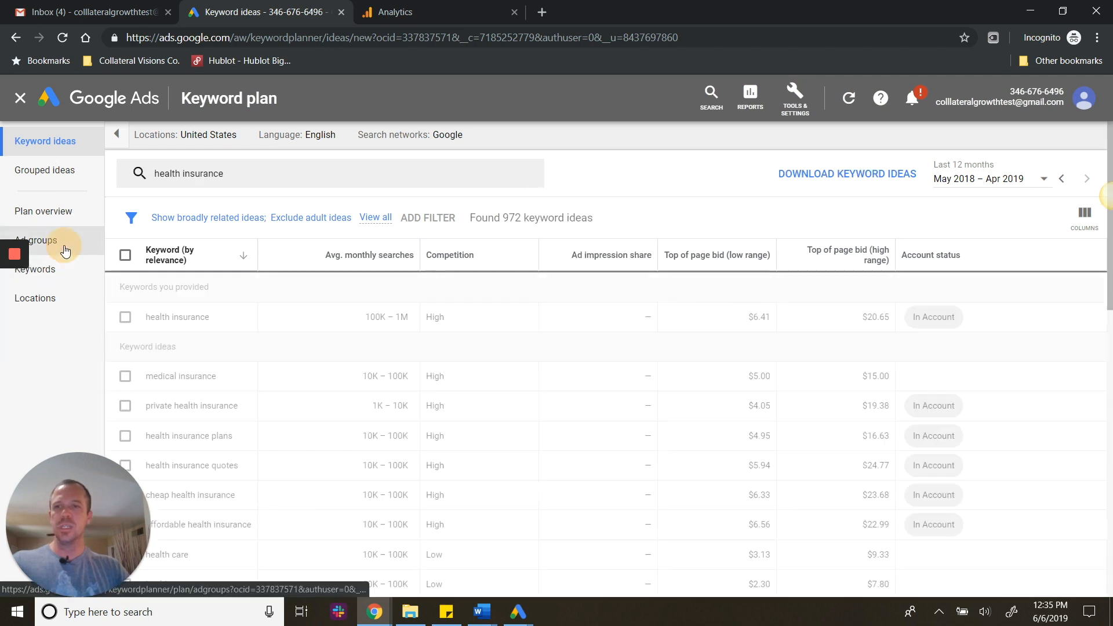
# Step: Look through the new plan's ad groups, overview, keyword forecasts and location forecasts
pyautogui.click(59, 241)
pyautogui.click(63, 215)
pyautogui.click(63, 270)
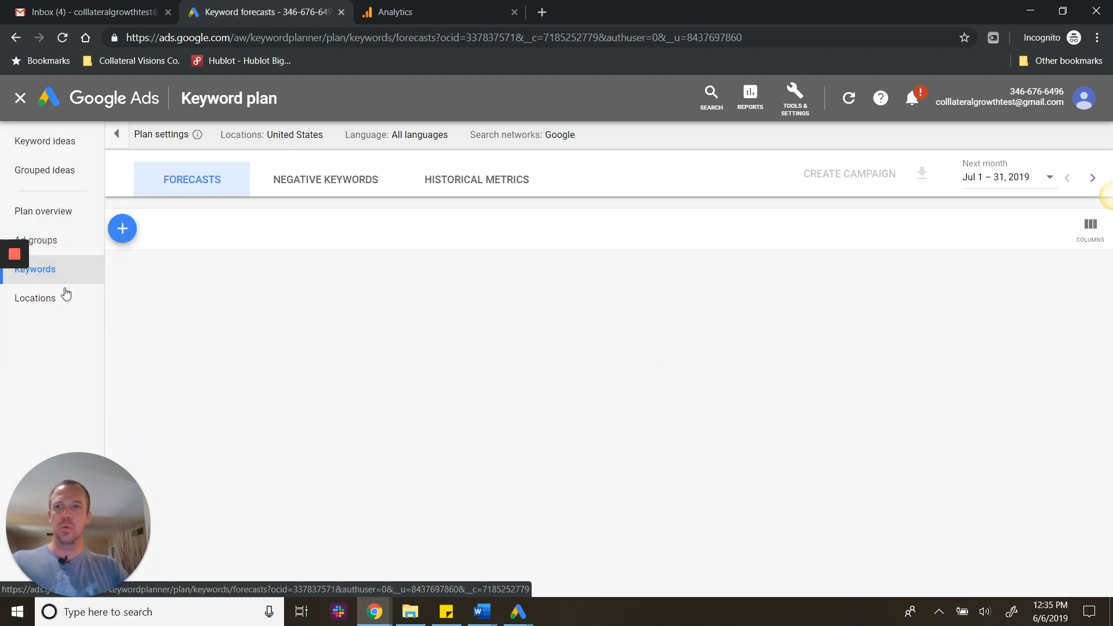
pyautogui.click(61, 296)
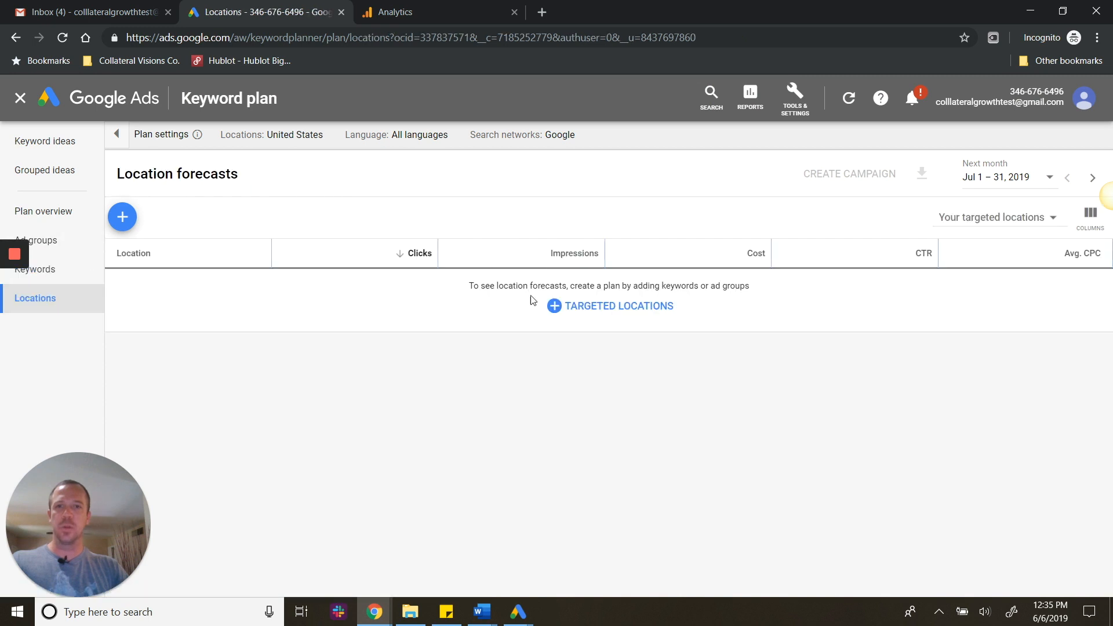
pyautogui.click(50, 268)
pyautogui.click(47, 244)
pyautogui.click(45, 215)
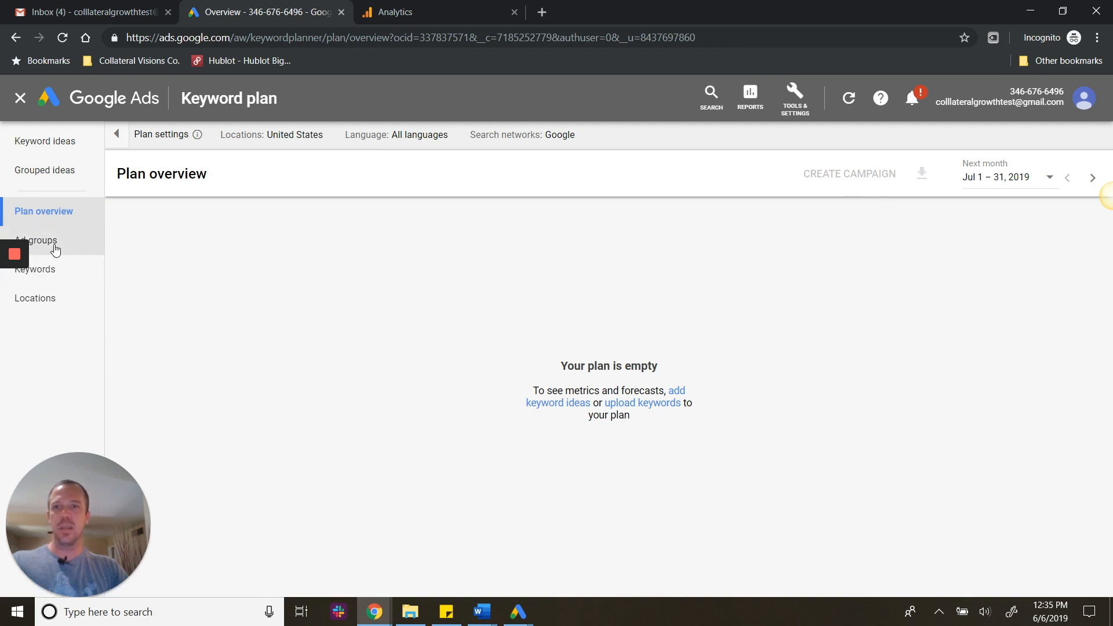
pyautogui.click(43, 270)
pyautogui.click(41, 297)
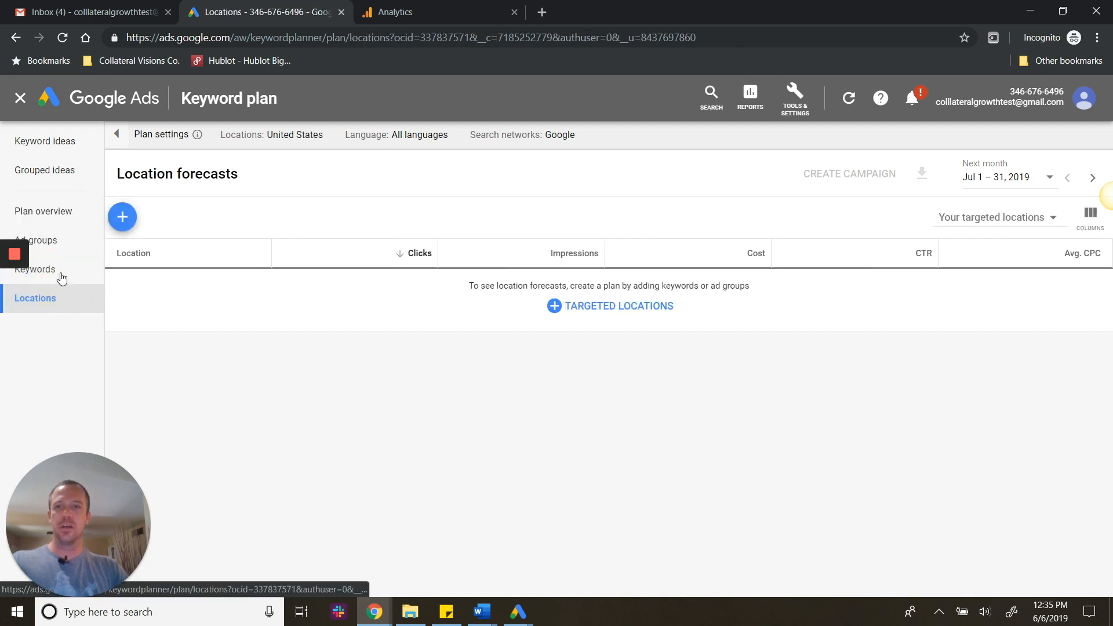
# Step: View the plan's negative keywords and keyword forecasts, and return to the keyword ideas list
pyautogui.click(54, 253)
pyautogui.click(51, 272)
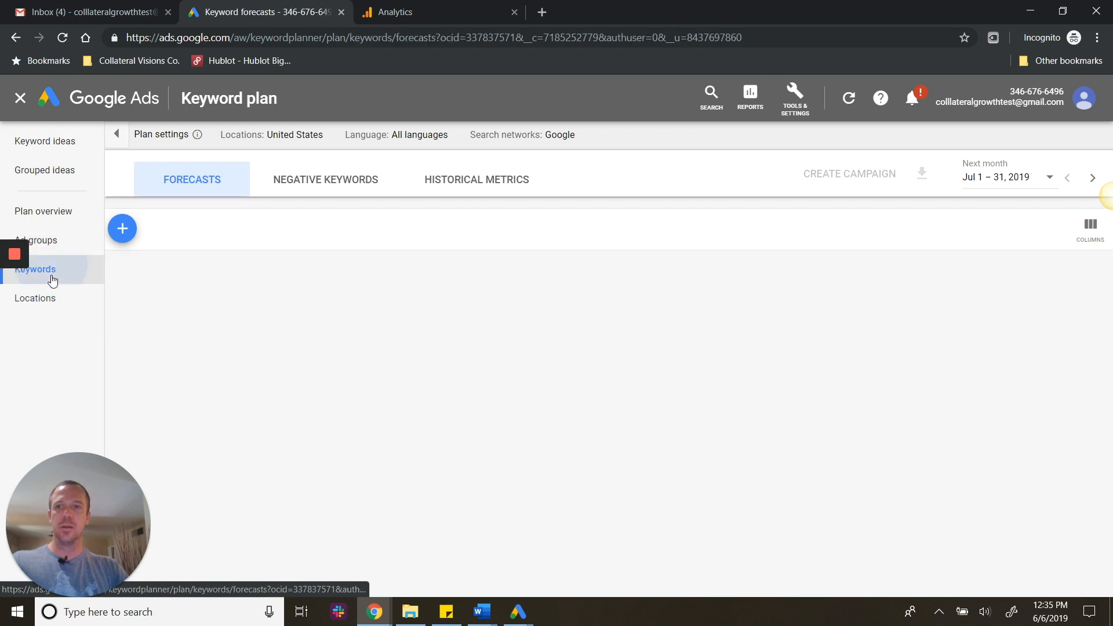
pyautogui.click(319, 181)
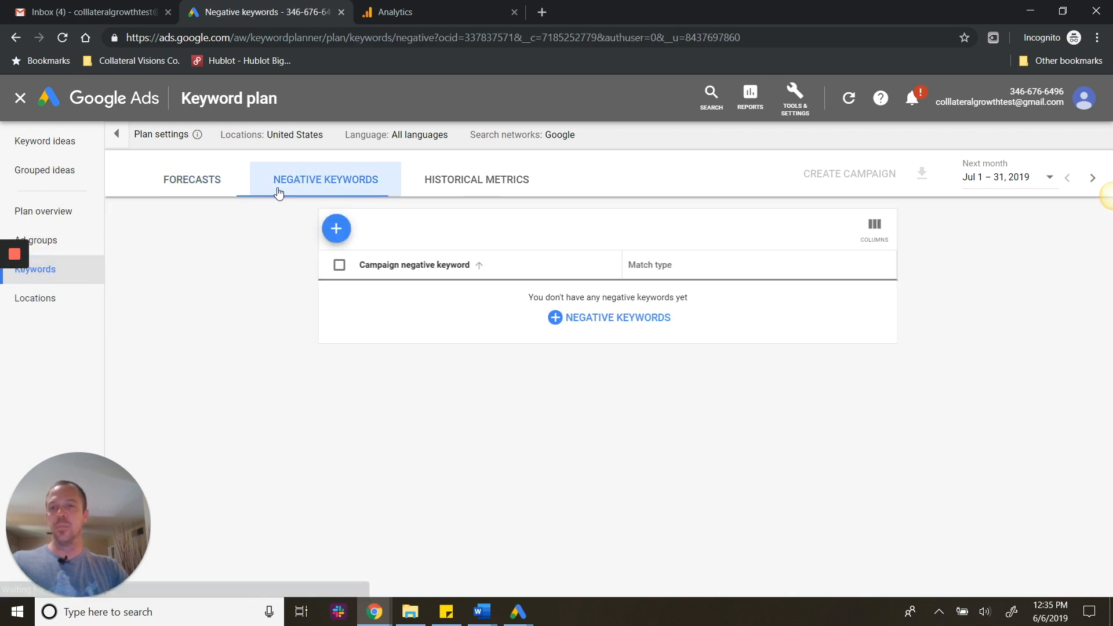
pyautogui.click(229, 186)
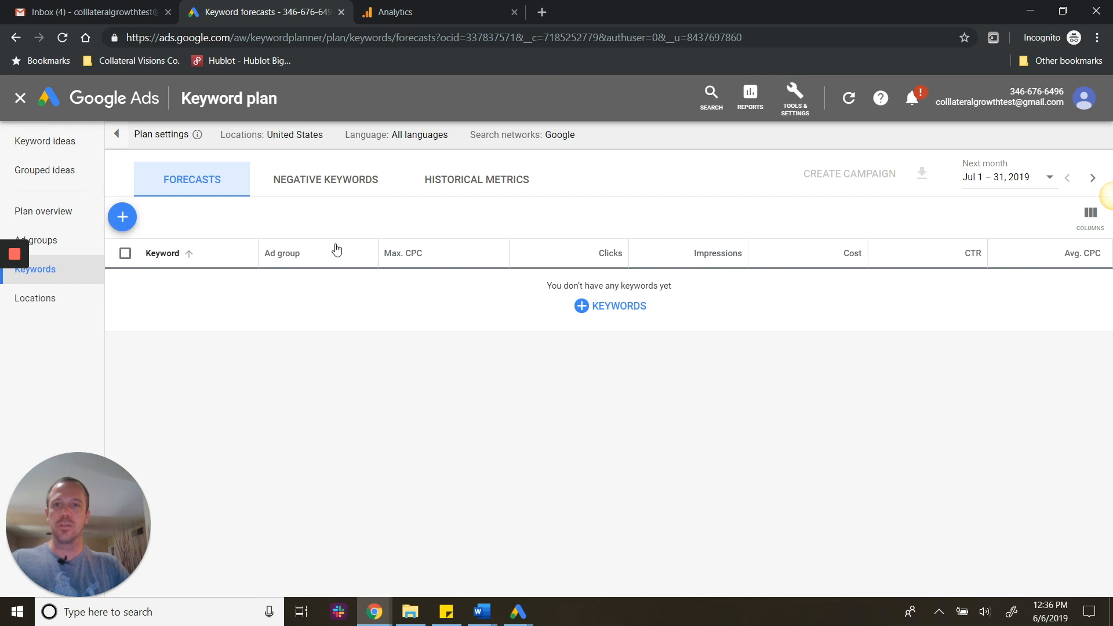
pyautogui.click(58, 149)
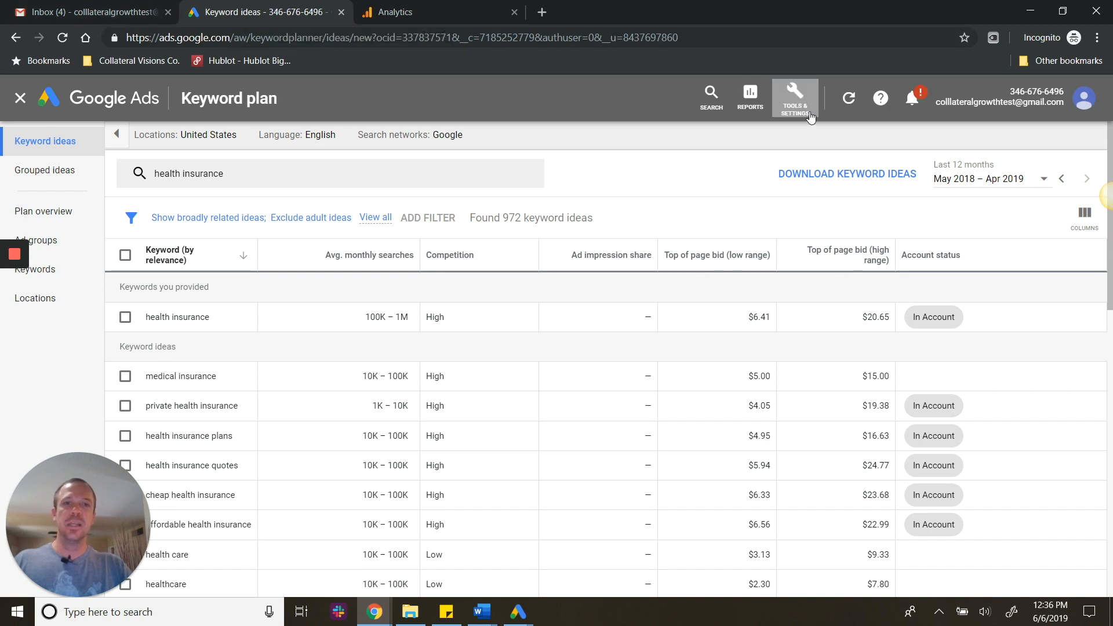
# Step: Return to the Keyword Planner start page and get search volume and forecasts for "health insurance"
pyautogui.click(795, 99)
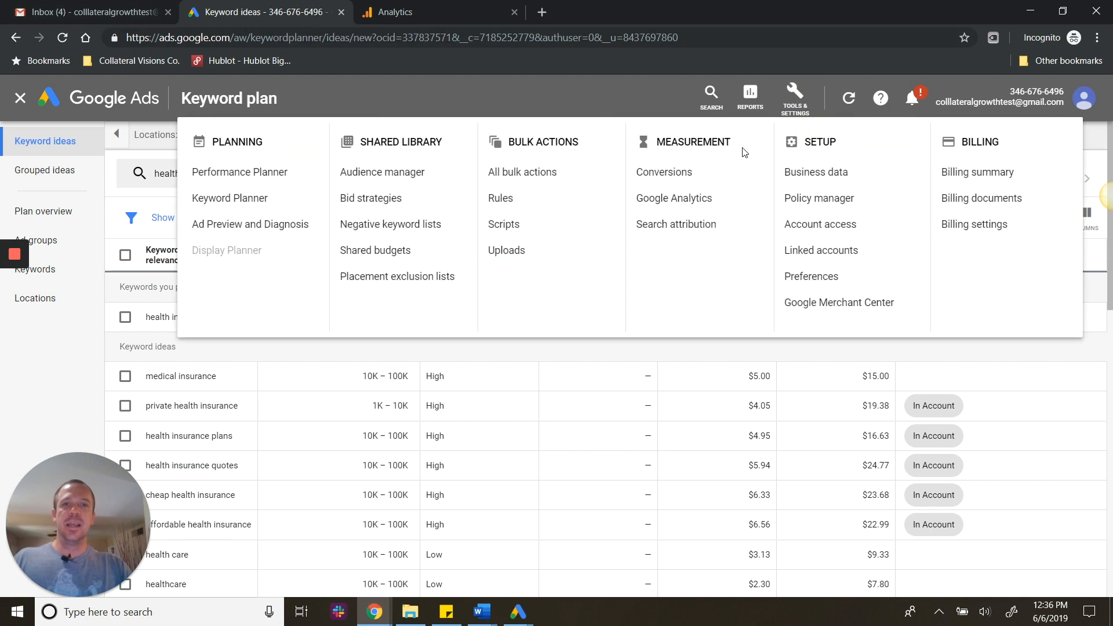
pyautogui.click(228, 200)
pyautogui.click(683, 208)
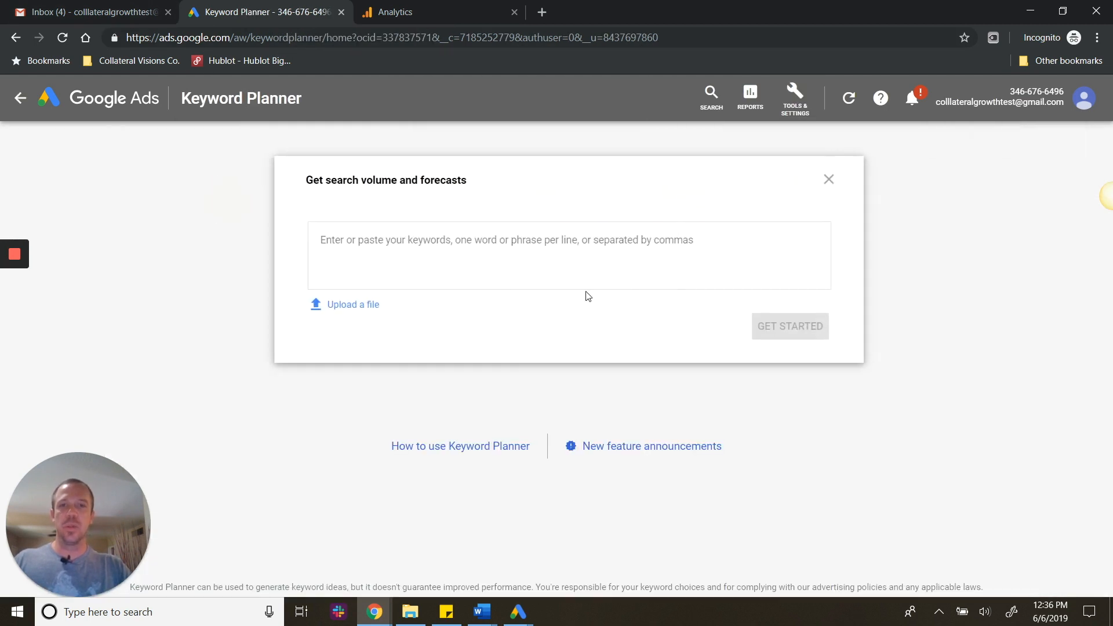
pyautogui.write('health')
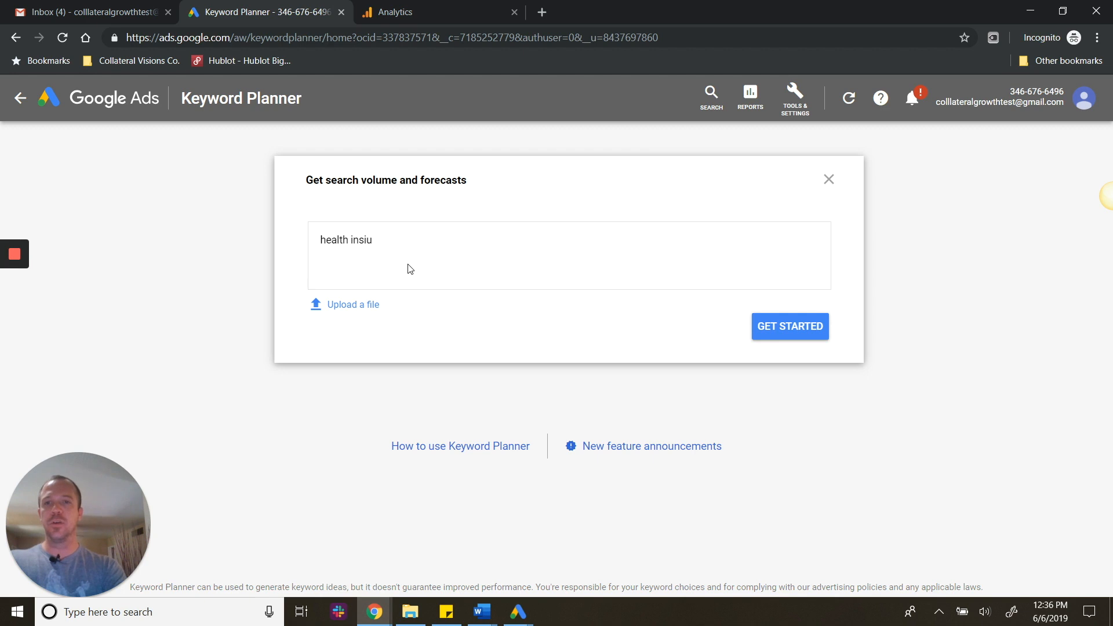
pyautogui.write(' insurance')
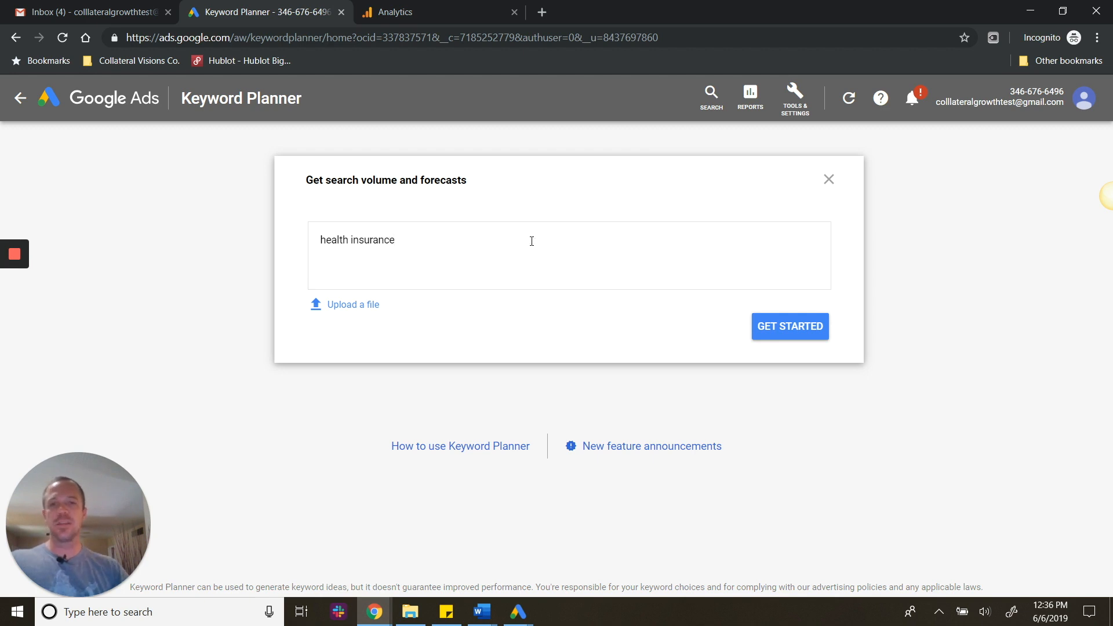
pyautogui.click(793, 335)
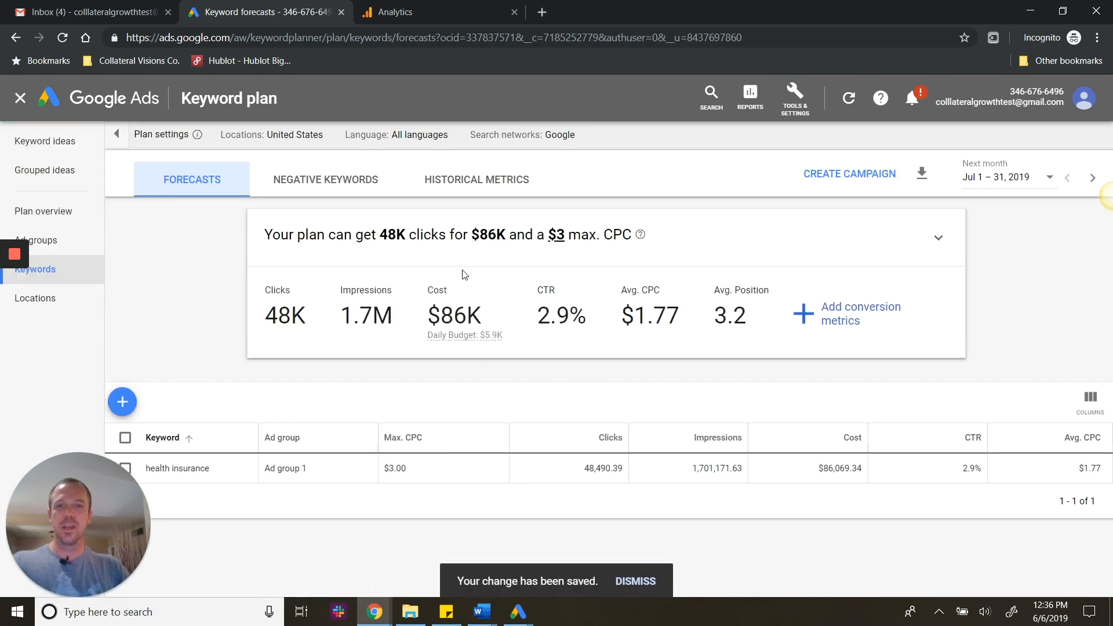
# Step: Expand the forecast chart and examine the projected clicks, cost and maximum CPC
pyautogui.click(939, 237)
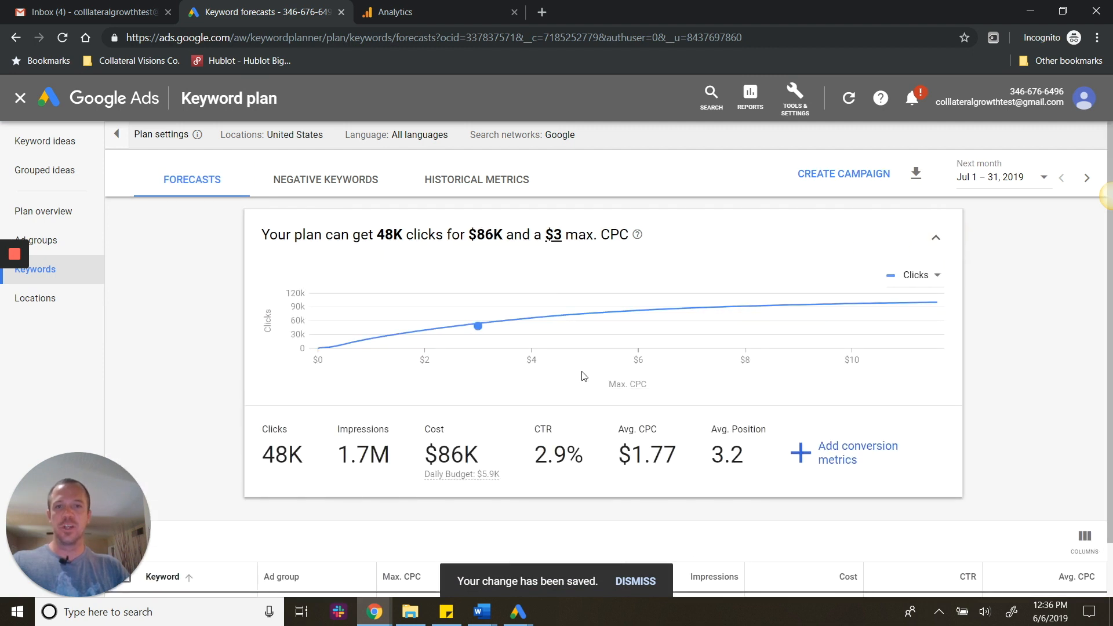
pyautogui.click(457, 457)
pyautogui.scroll(-2, 528, 449)
pyautogui.scroll(2, 528, 449)
pyautogui.click(393, 231)
pyautogui.click(496, 232)
pyautogui.click(606, 232)
pyautogui.scroll(-1, 810, 432)
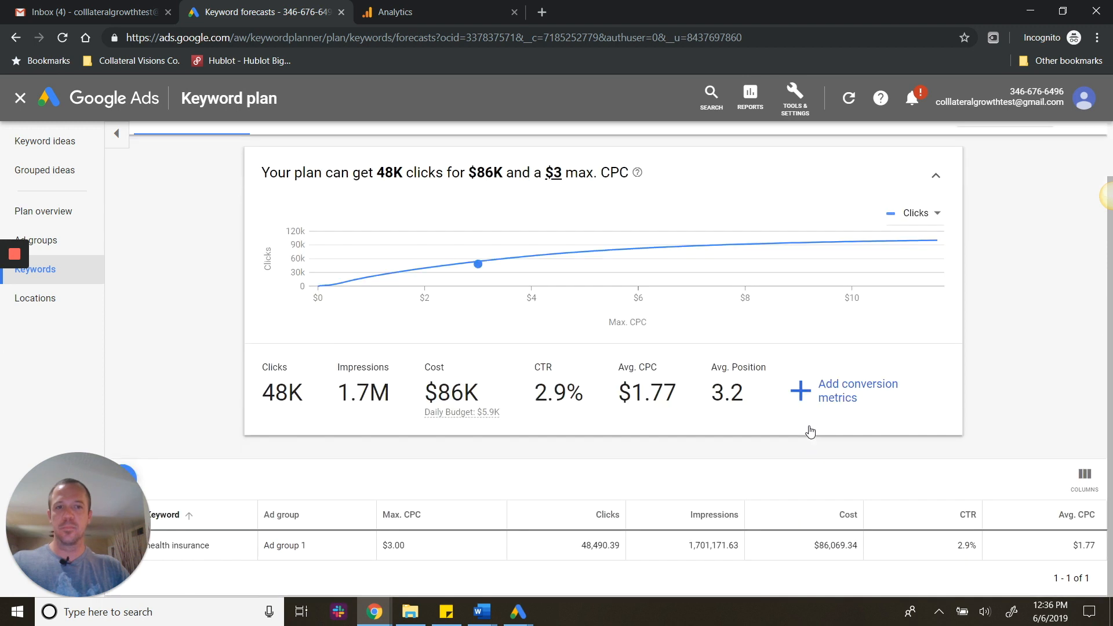
# Step: Set the health insurance keyword's maximum CPC to $5 and check the forecast's daily budget
pyautogui.click(412, 545)
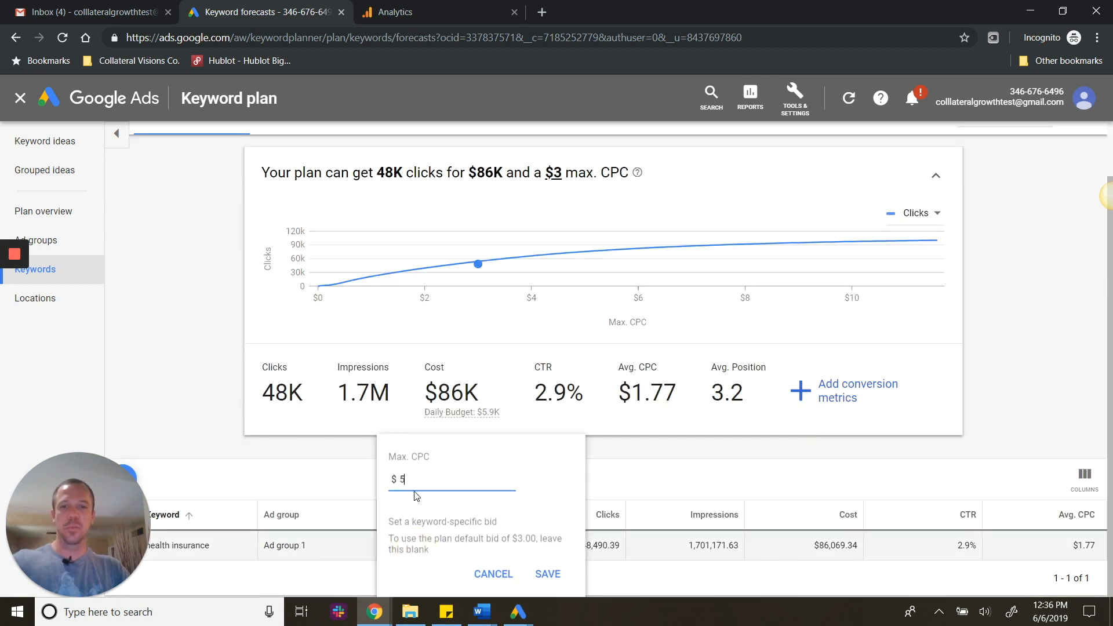
pyautogui.write('5')
pyautogui.click(558, 575)
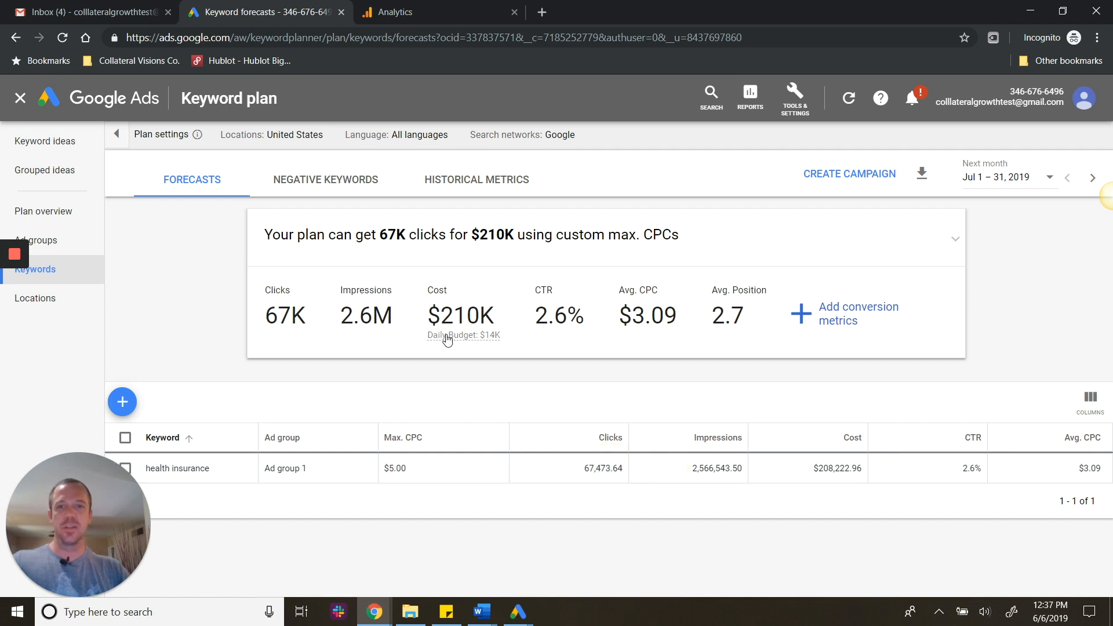
pyautogui.moveTo(455, 342)
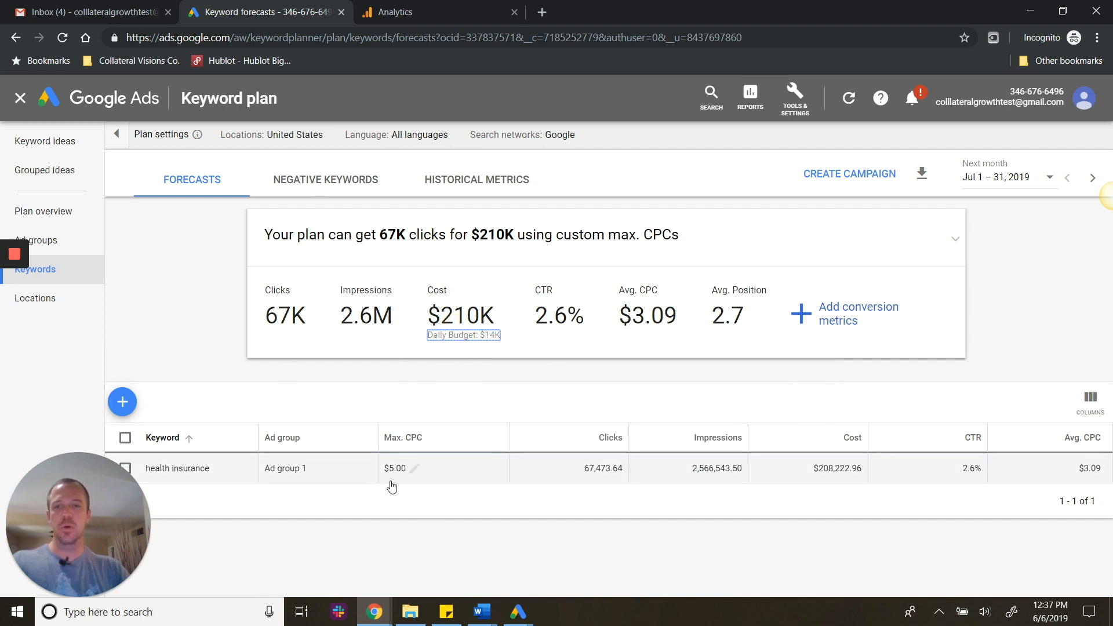
# Step: Set the health insurance keyword's maximum CPC to $2.00 and check the updated daily budget
pyautogui.click(414, 471)
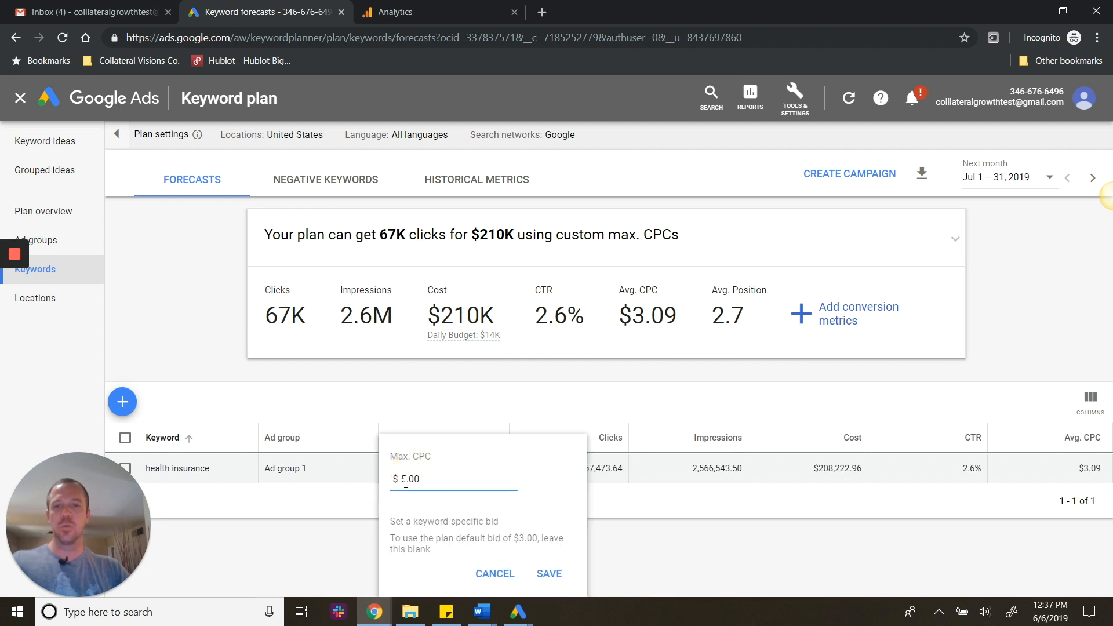
pyautogui.click(538, 574)
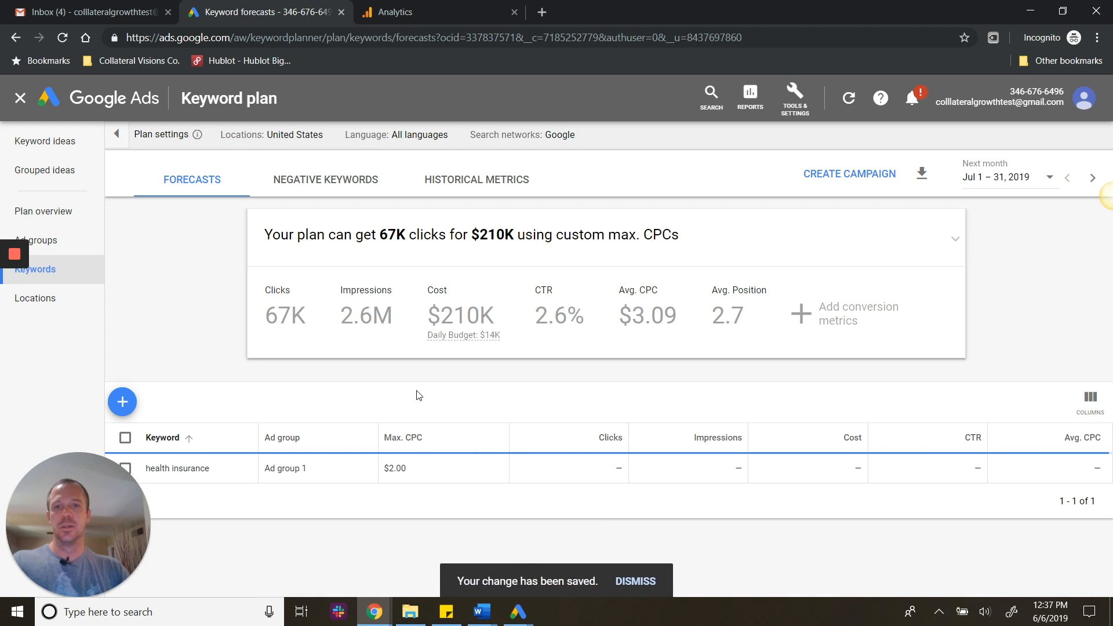
pyautogui.click(498, 342)
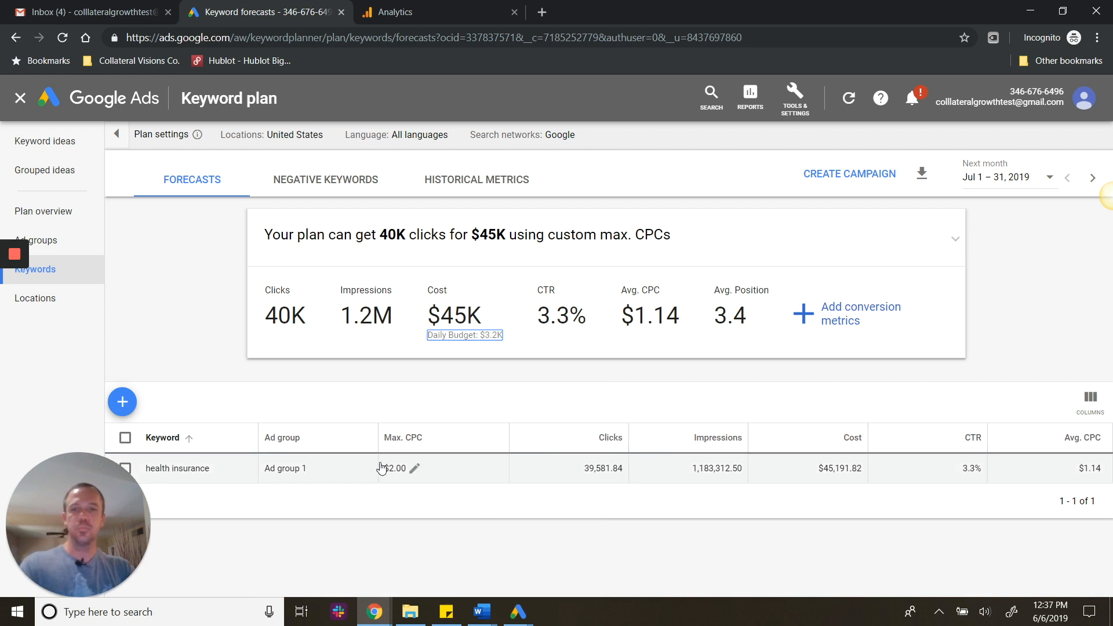
# Step: View the keyword's historical metrics, focusing on its high-range top of page bid
pyautogui.click(333, 183)
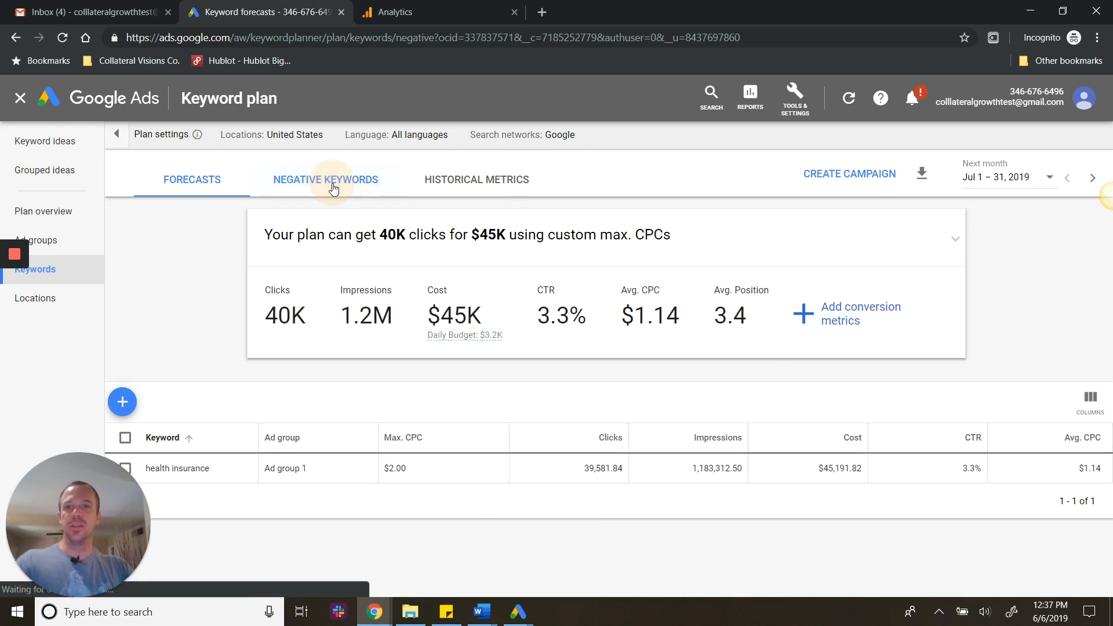
pyautogui.click(451, 184)
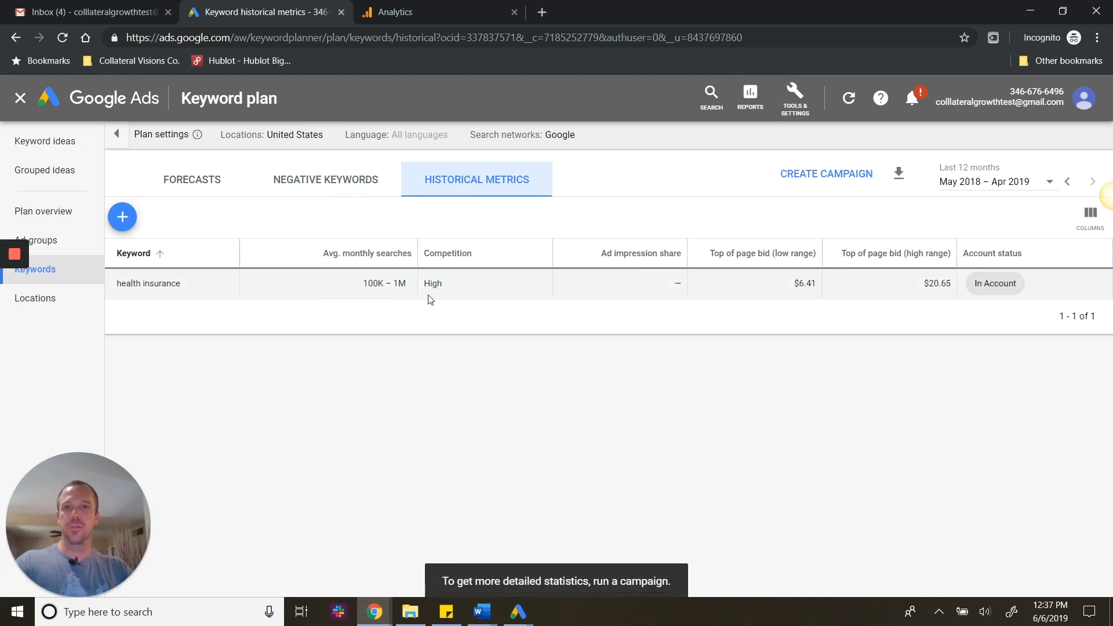
pyautogui.doubleClick(946, 284)
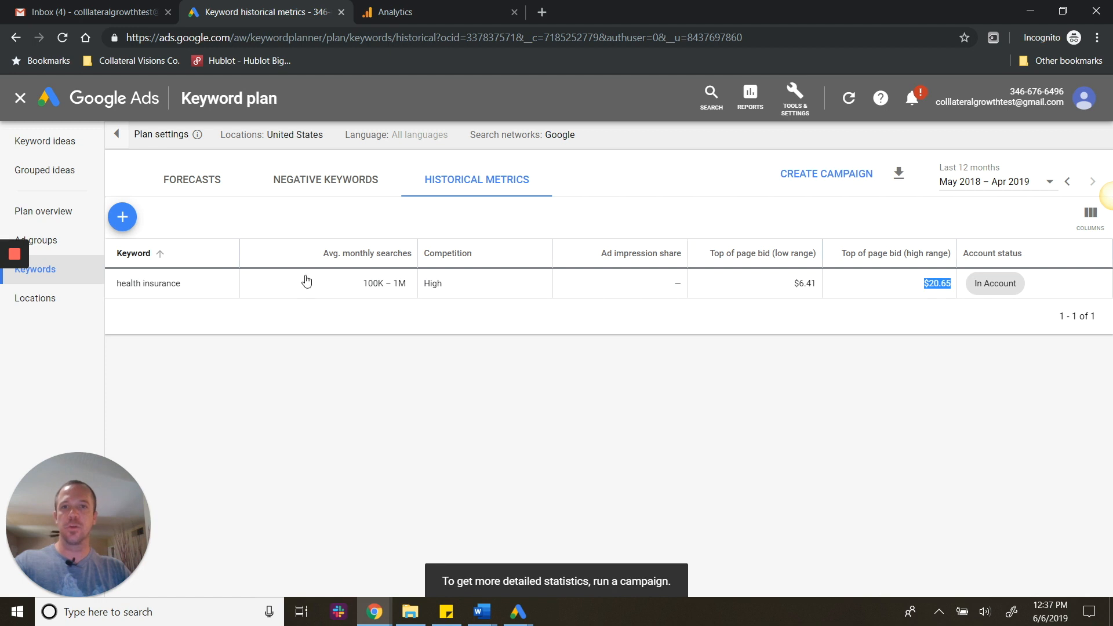
# Step: Open Ad Preview and Diagnosis and preview the search results for "health insurance quotes"
pyautogui.click(793, 107)
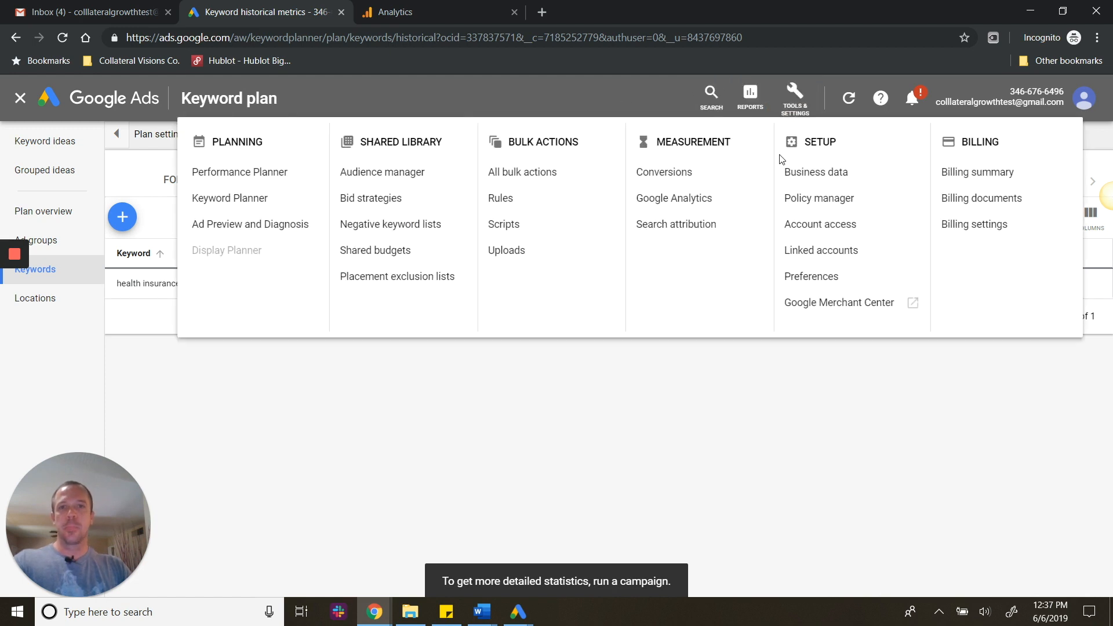
pyautogui.click(270, 222)
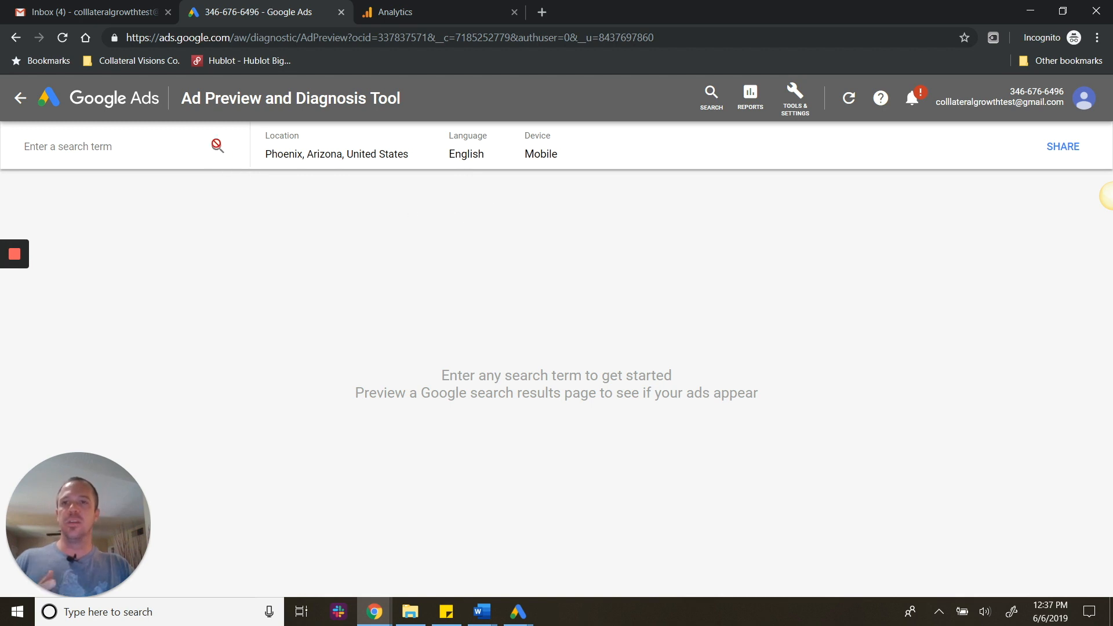
pyautogui.click(120, 148)
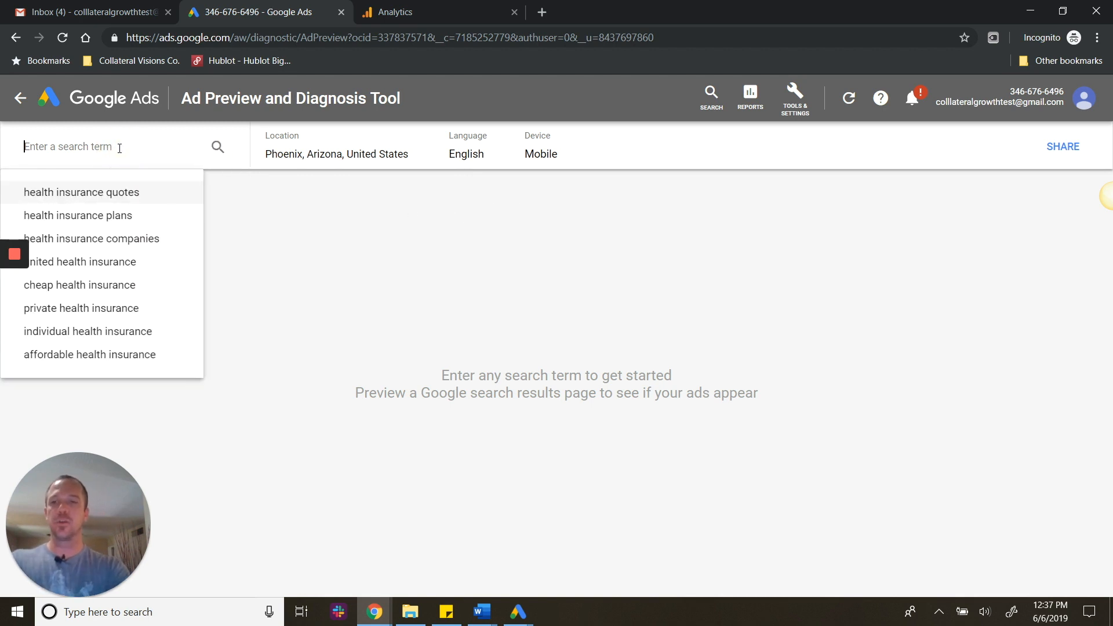
pyautogui.write('health insurnac')
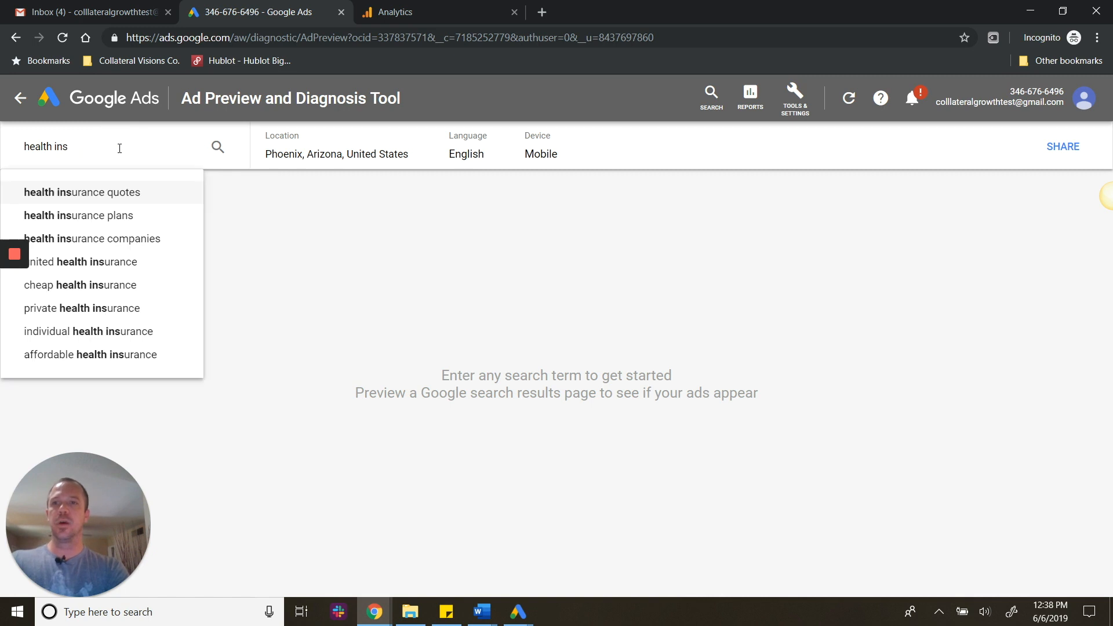
pyautogui.press('BackSpace')
pyautogui.press('BackSpace')
pyautogui.press('BackSpace')
pyautogui.write('ance')
pyautogui.press('Down')
pyautogui.press('Return')
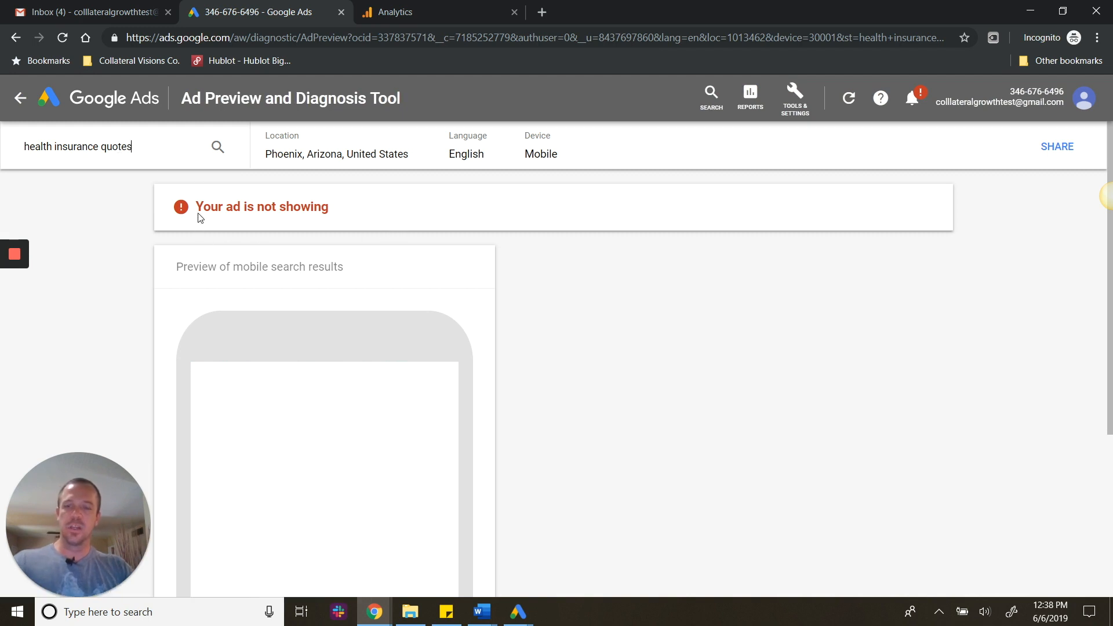
# Step: Examine the ad's display status and the preview of the mobile search results
pyautogui.moveTo(199, 211); pyautogui.dragTo(333, 207)
pyautogui.click(335, 207)
pyautogui.scroll(-2, 458, 229)
pyautogui.scroll(2, 470, 249)
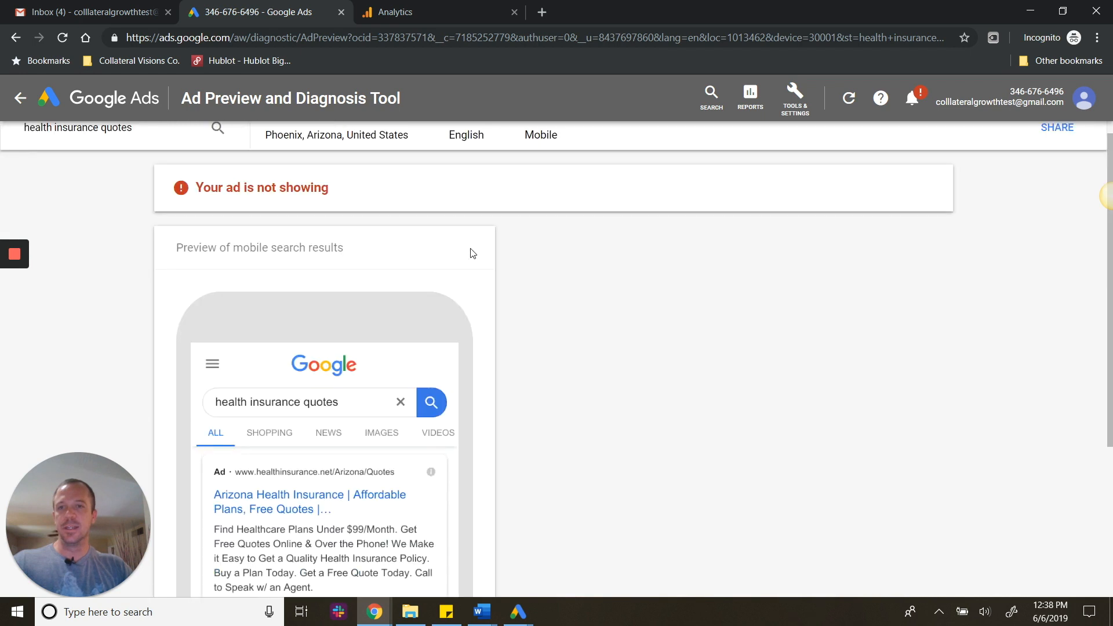
pyautogui.tripleClick(310, 211)
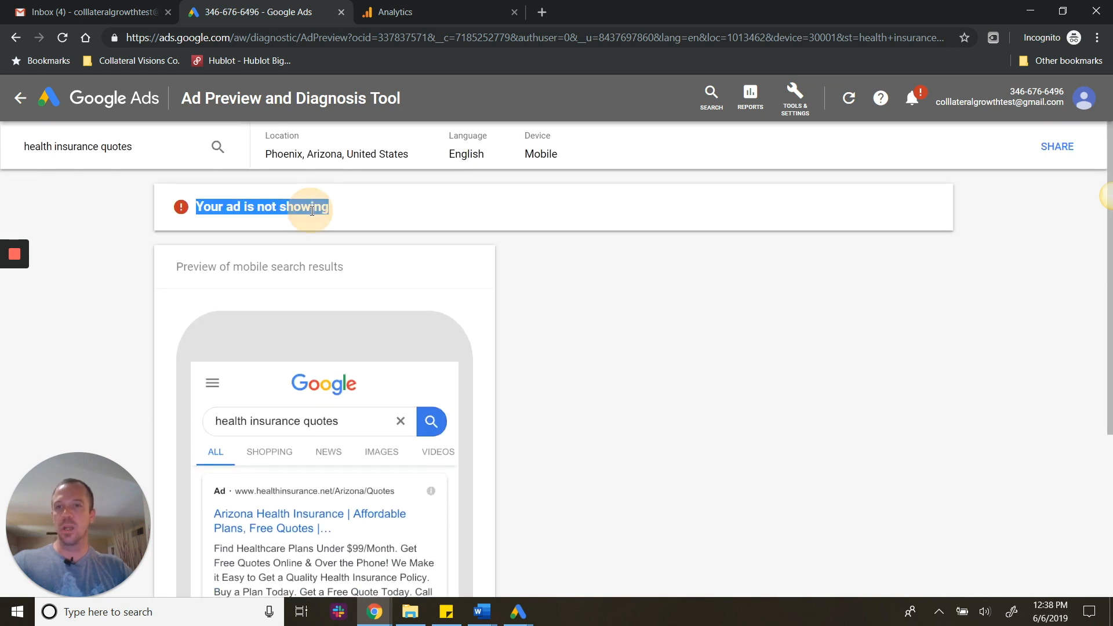
# Step: Review the ad status and the competing ads in the mobile preview for "health insurance quotes"
pyautogui.click(344, 211)
pyautogui.click(208, 210)
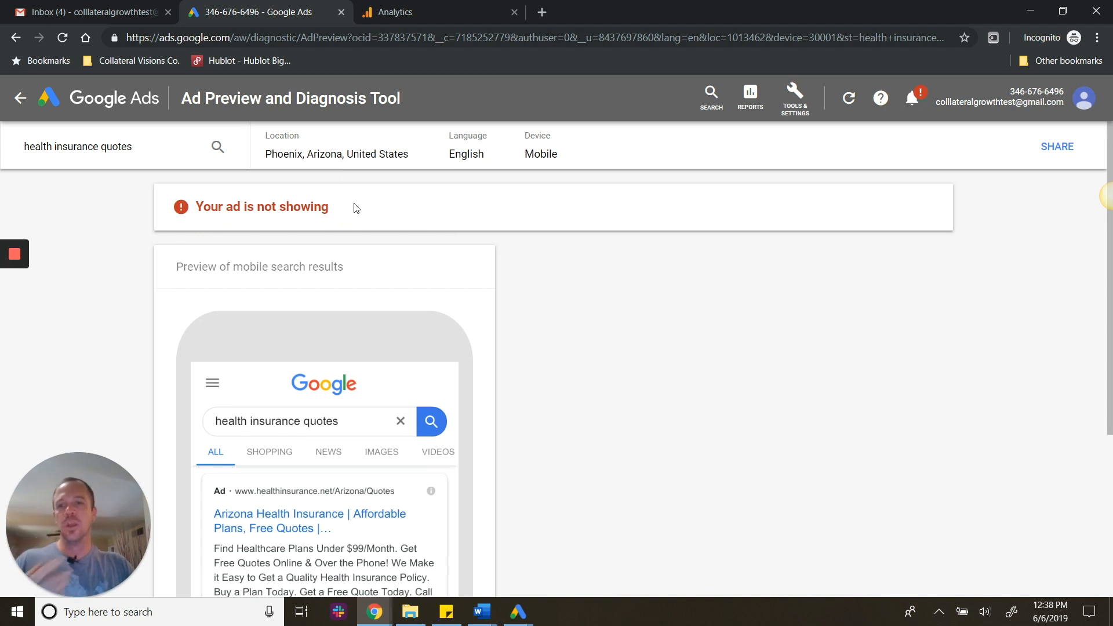
pyautogui.scroll(-4, 356, 209)
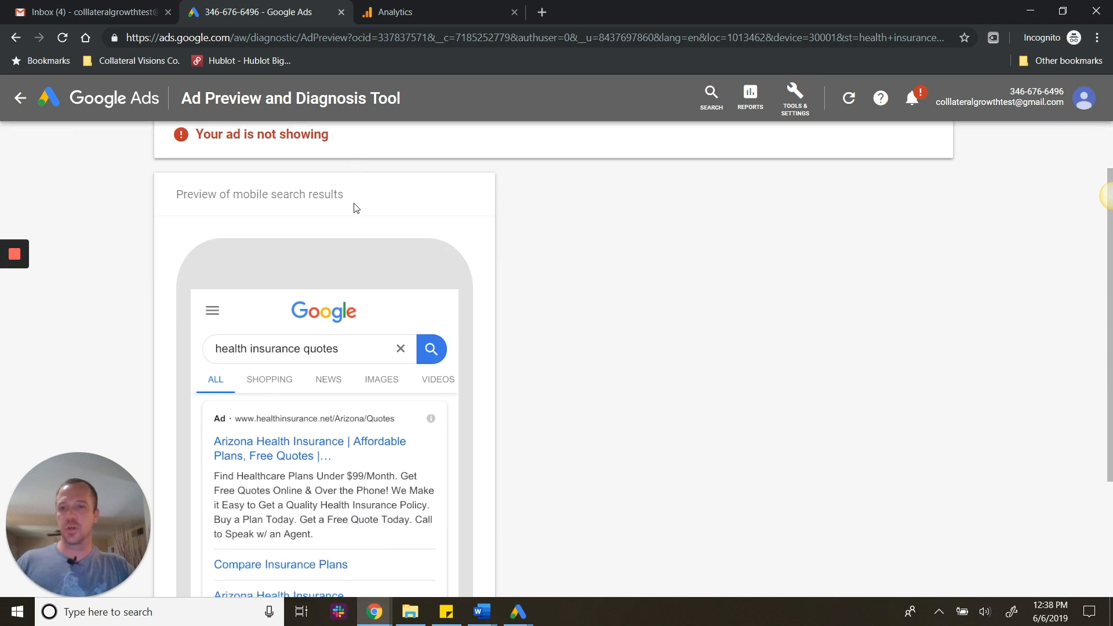
pyautogui.scroll(2, 416, 332)
pyautogui.scroll(-3, 400, 414)
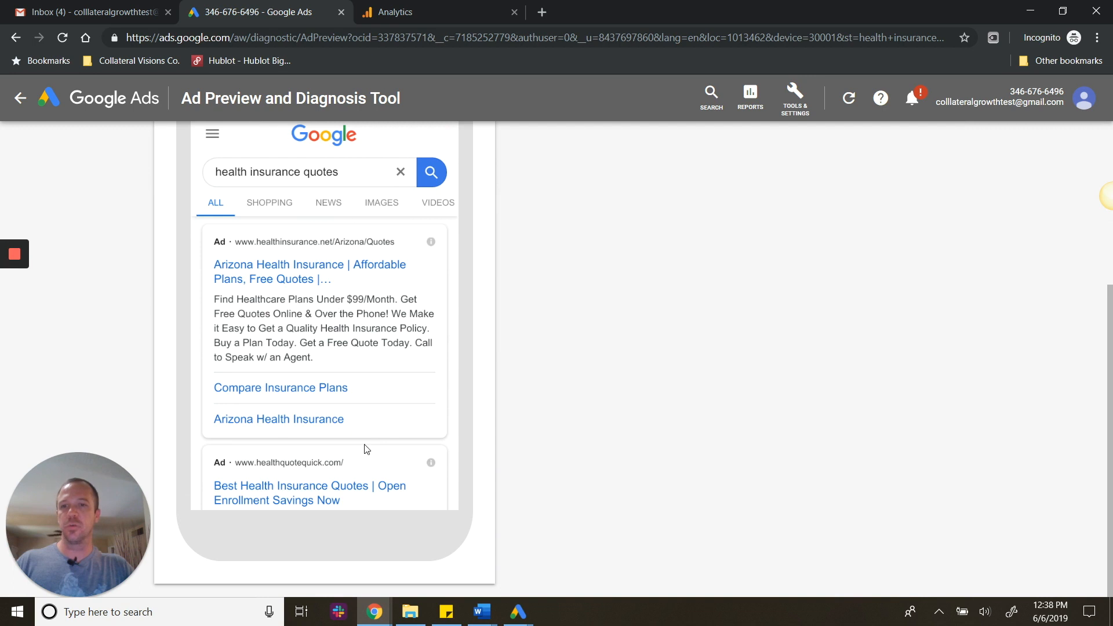
pyautogui.scroll(4, 394, 458)
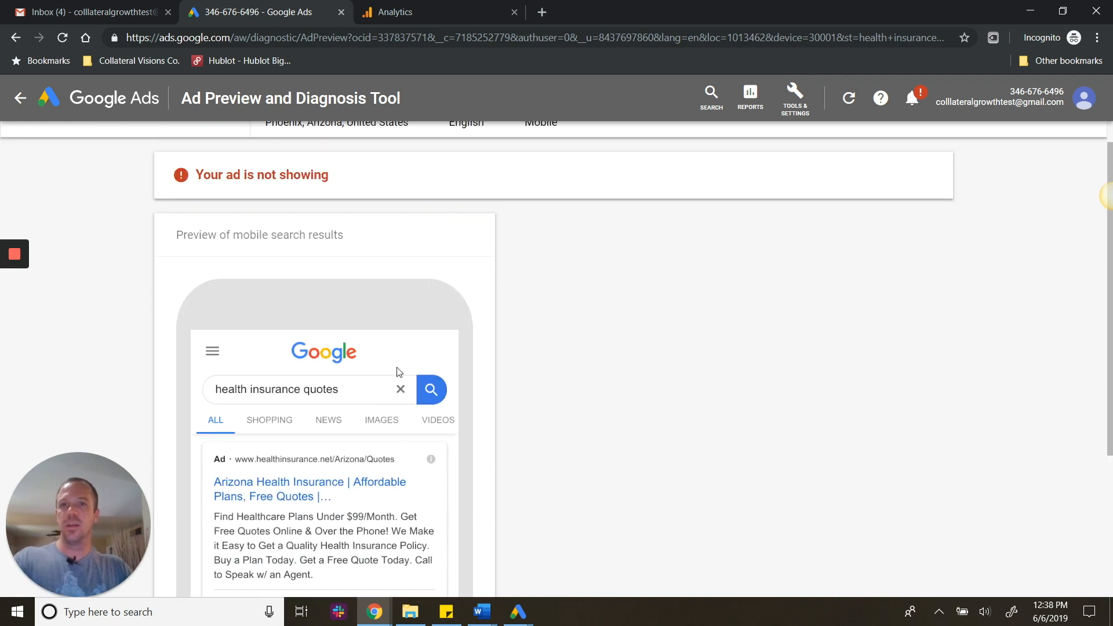
# Step: Switch the ad preview's device to Desktop and look at the device and location targeting options
pyautogui.scroll(1, 464, 297)
pyautogui.click(541, 153)
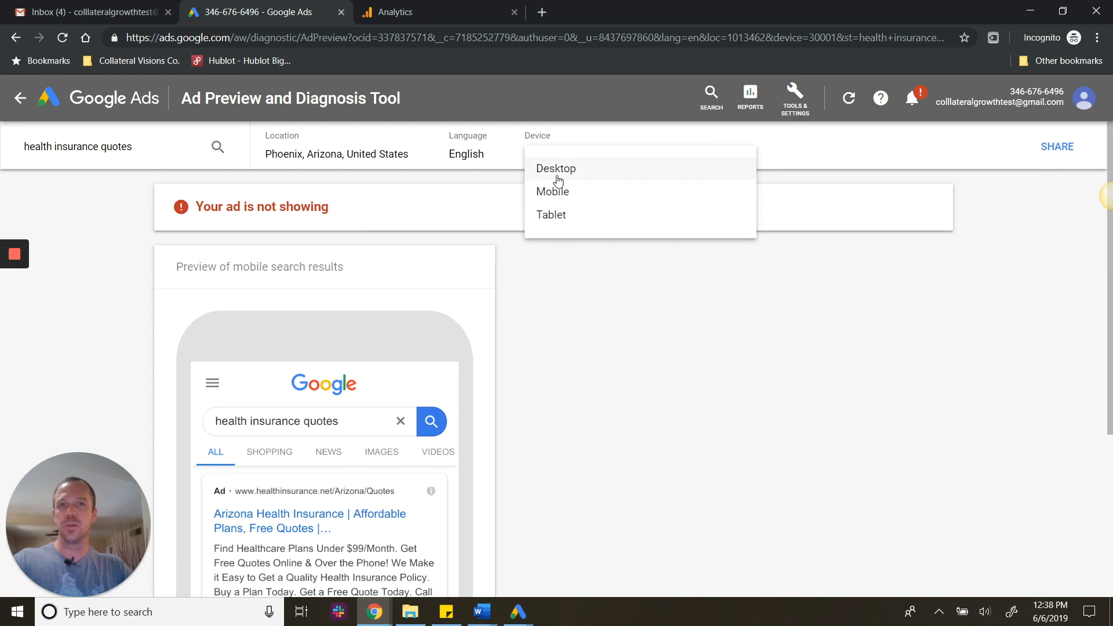
pyautogui.click(556, 169)
pyautogui.click(541, 157)
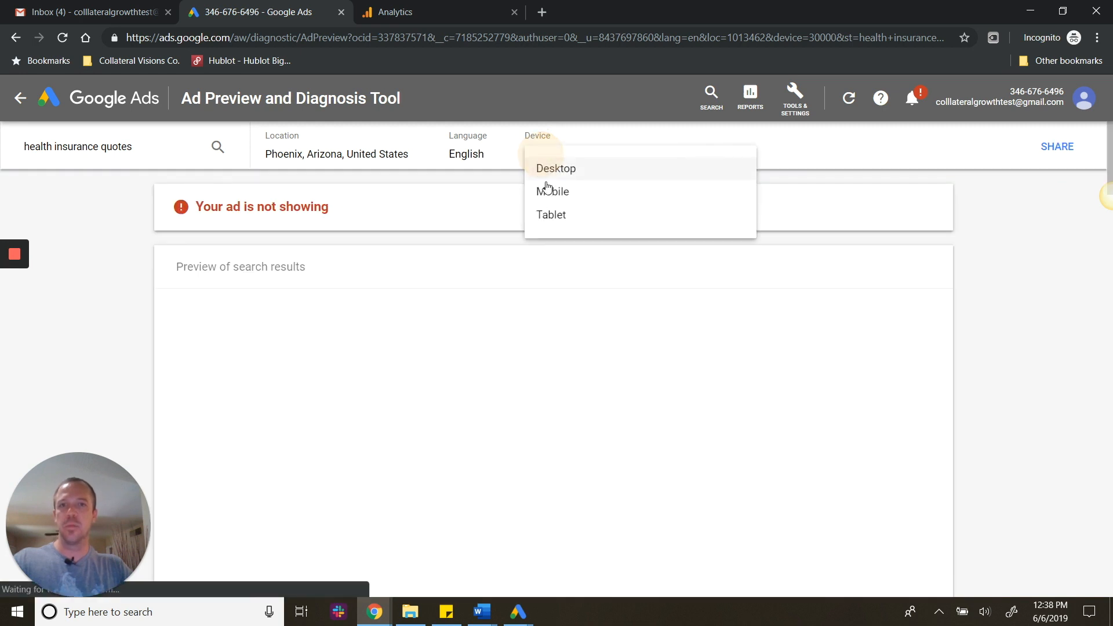
pyautogui.click(319, 155)
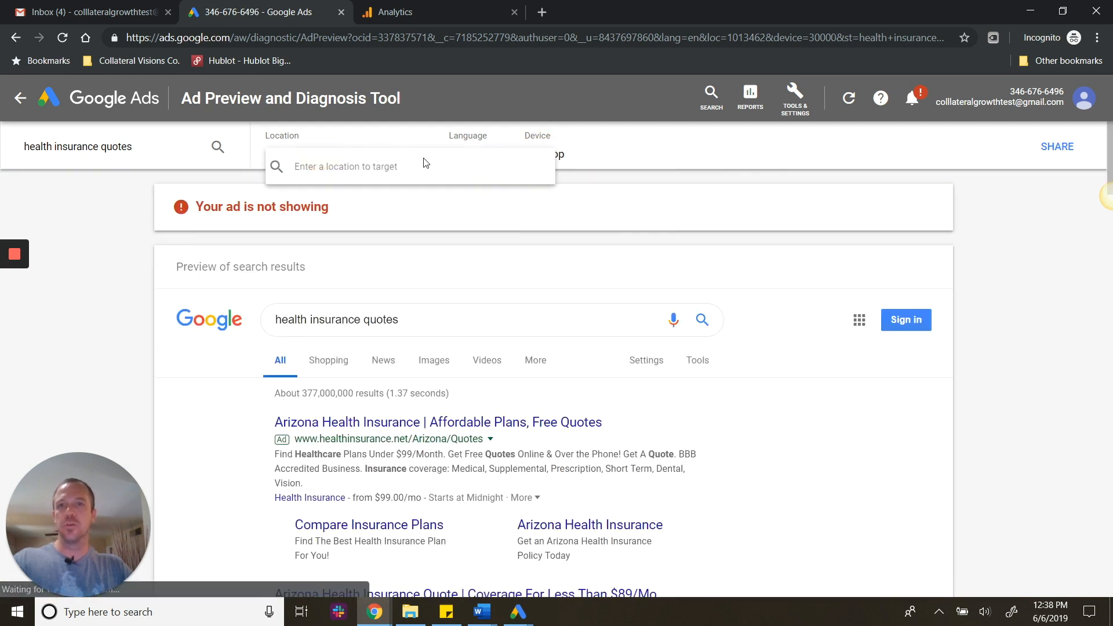
pyautogui.click(708, 154)
# Step: Copy the share link for this ad preview search and open it in a new browser tab
pyautogui.click(1043, 145)
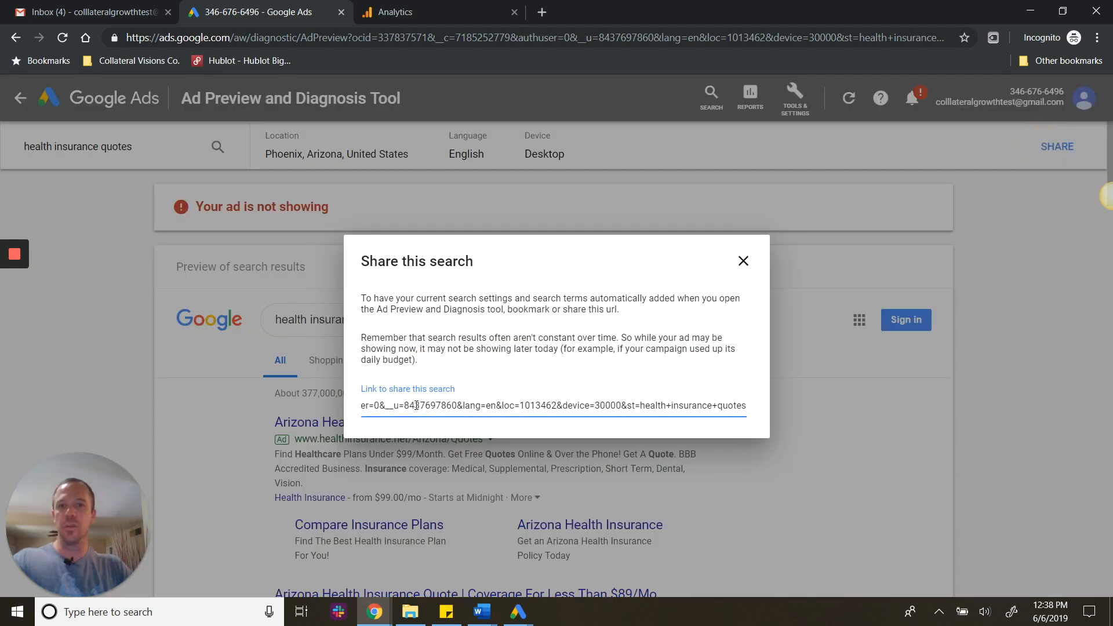
pyautogui.click(416, 405)
pyautogui.hotkey('ctrl', 'c')
pyautogui.hotkey('ctrl', 't')
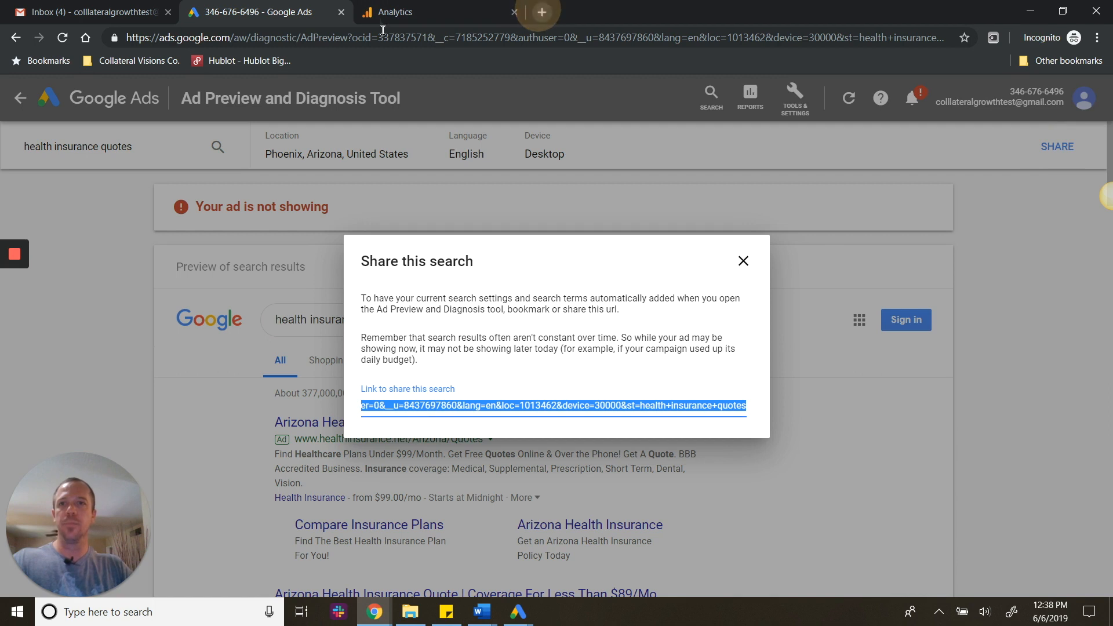
pyautogui.hotkey('ctrl', 'v')
pyautogui.press('Return')
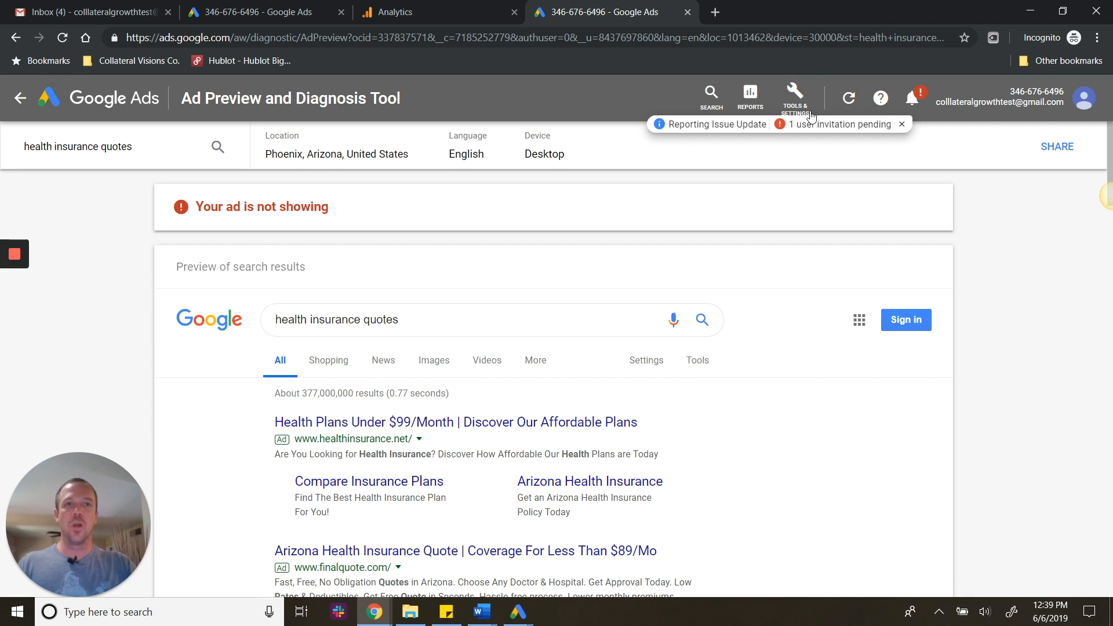
# Step: Look over the available tools and settings categories and dismiss the account notification banner
pyautogui.click(795, 99)
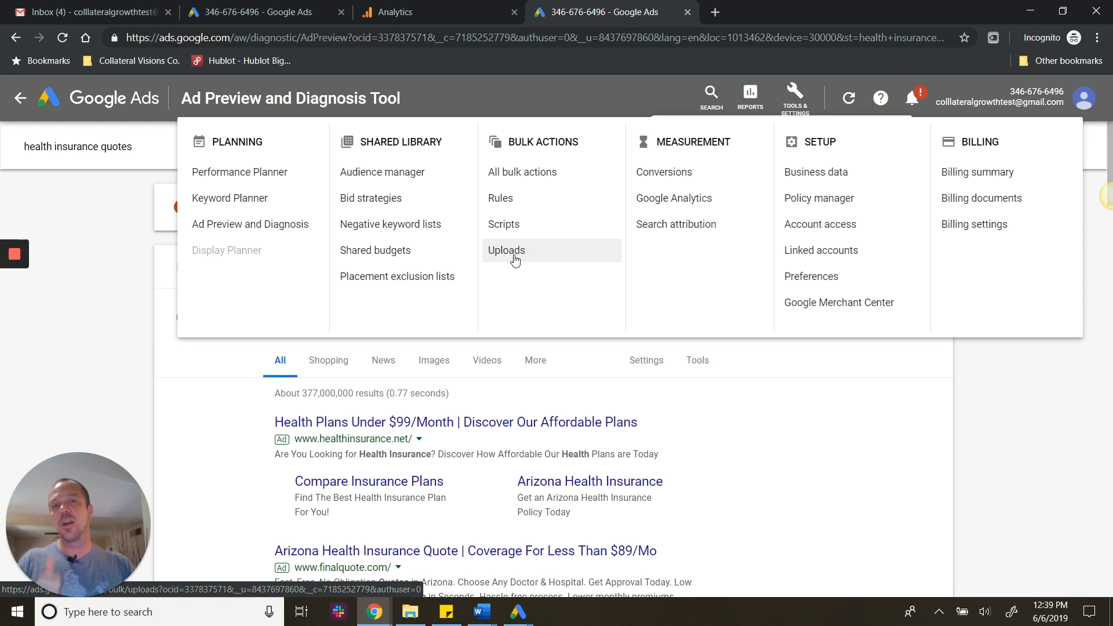
pyautogui.click(800, 110)
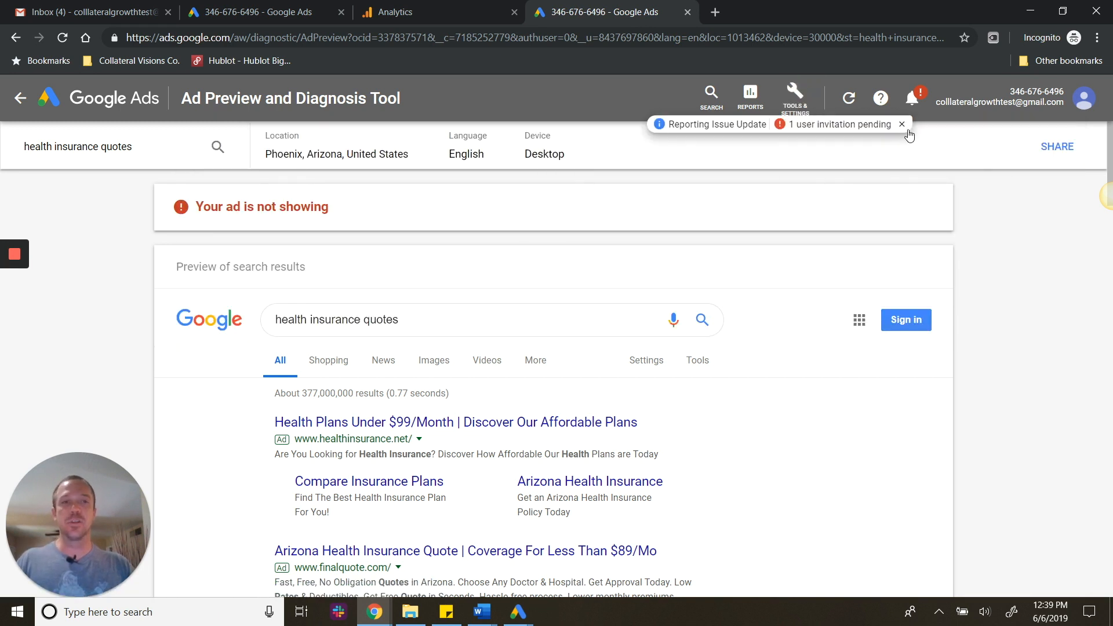
pyautogui.click(902, 125)
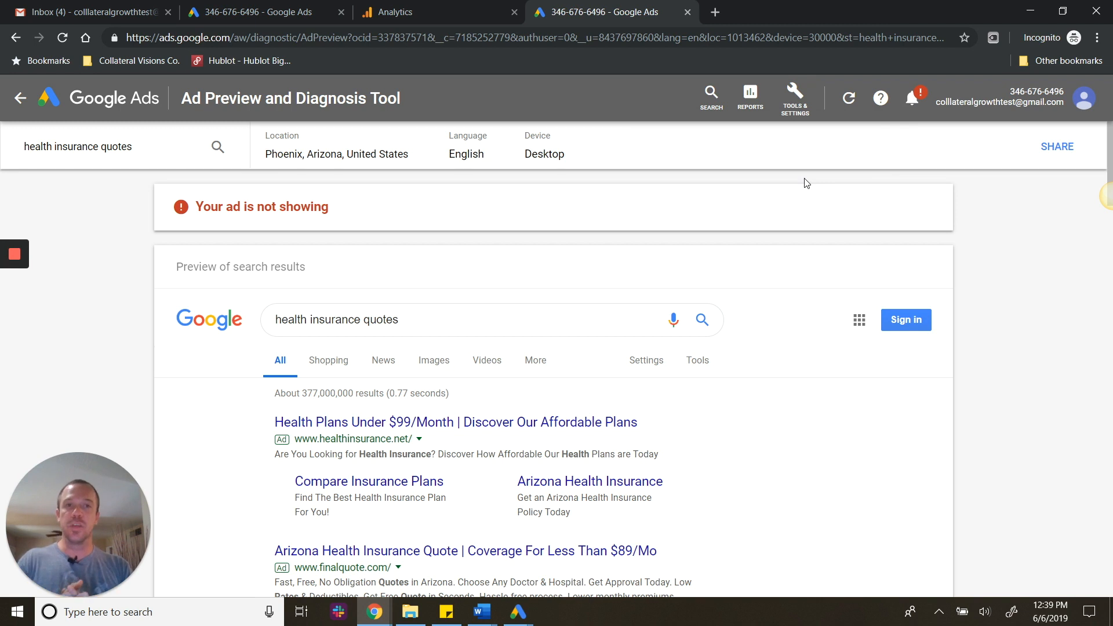